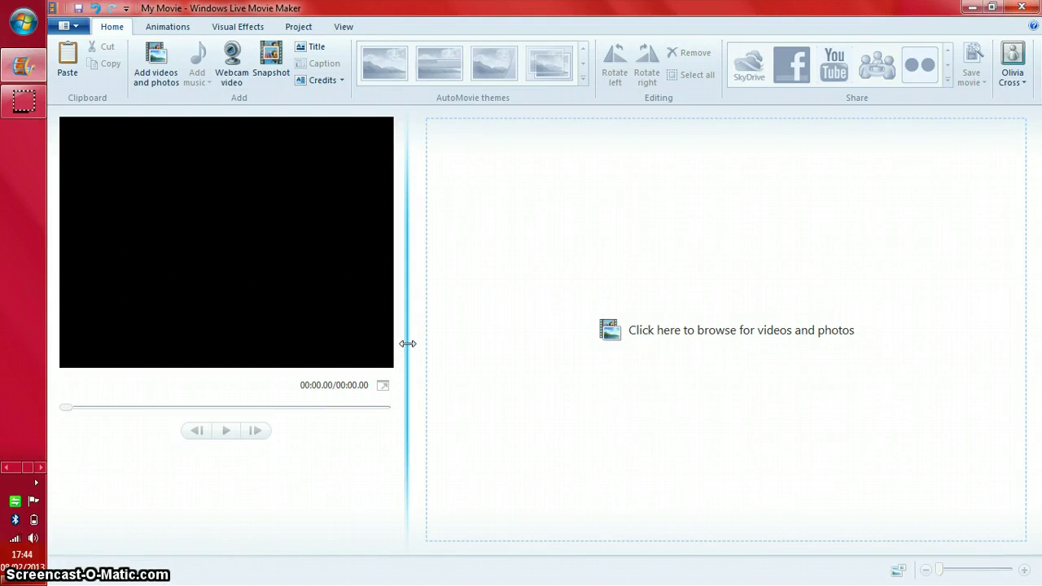
Resize the preview pane by moving the divider between the preview and the storyboard.
left_click_drag(410, 339, 306, 277)
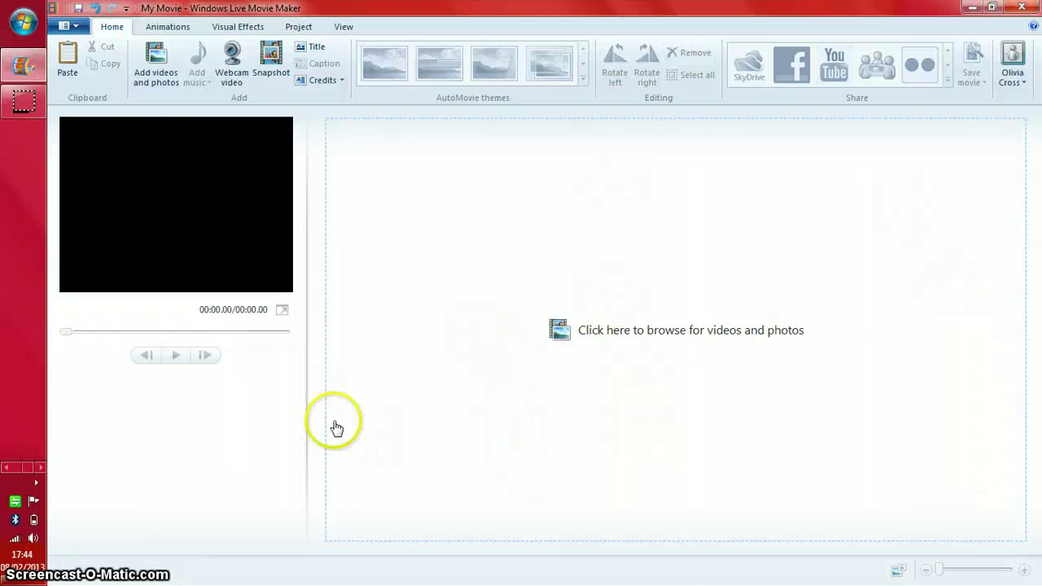
left_click_drag(304, 360, 362, 379)
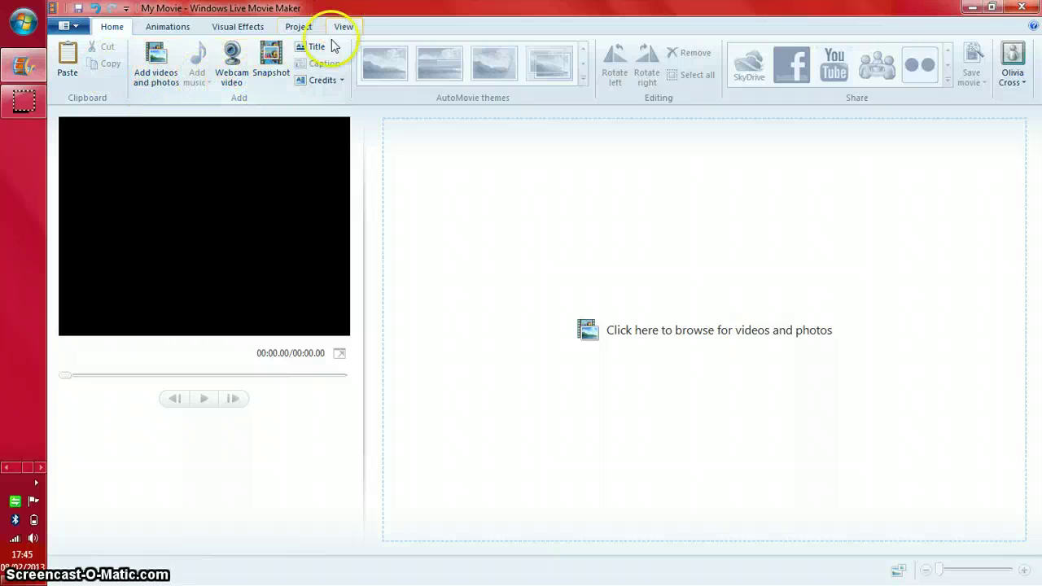
left_click(169, 30)
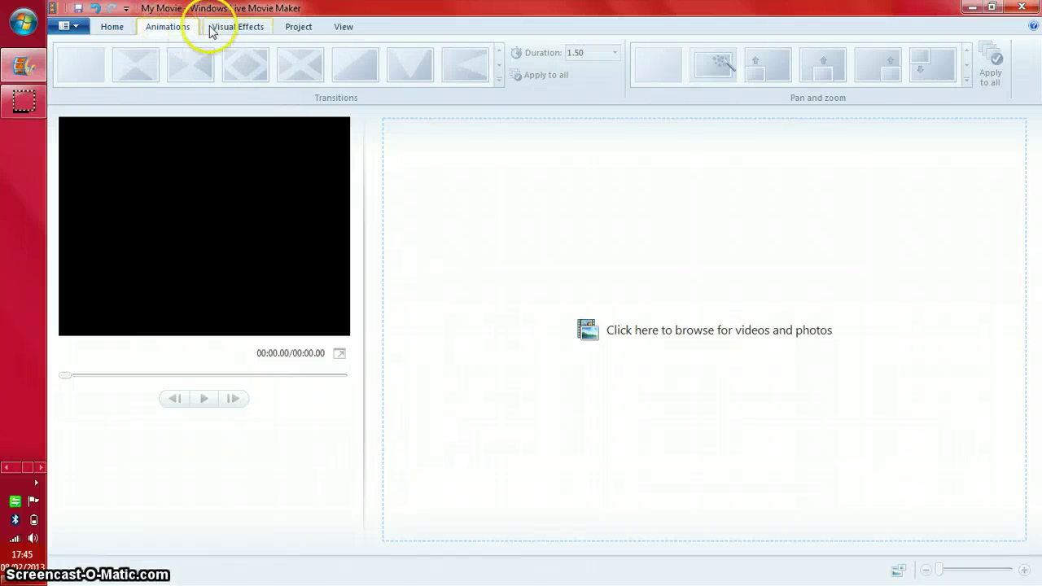
left_click(210, 28)
left_click(291, 30)
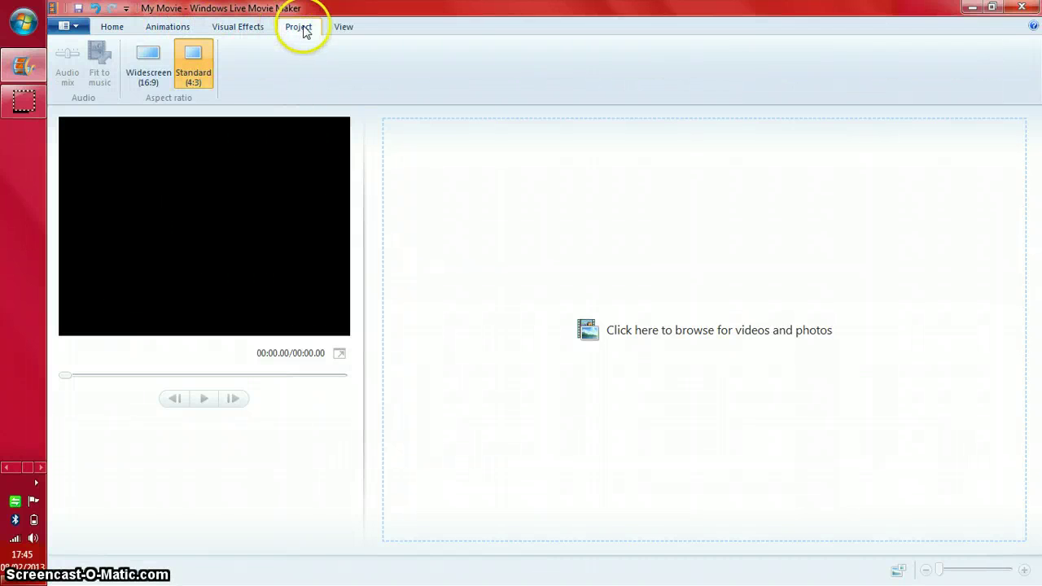
left_click(340, 36)
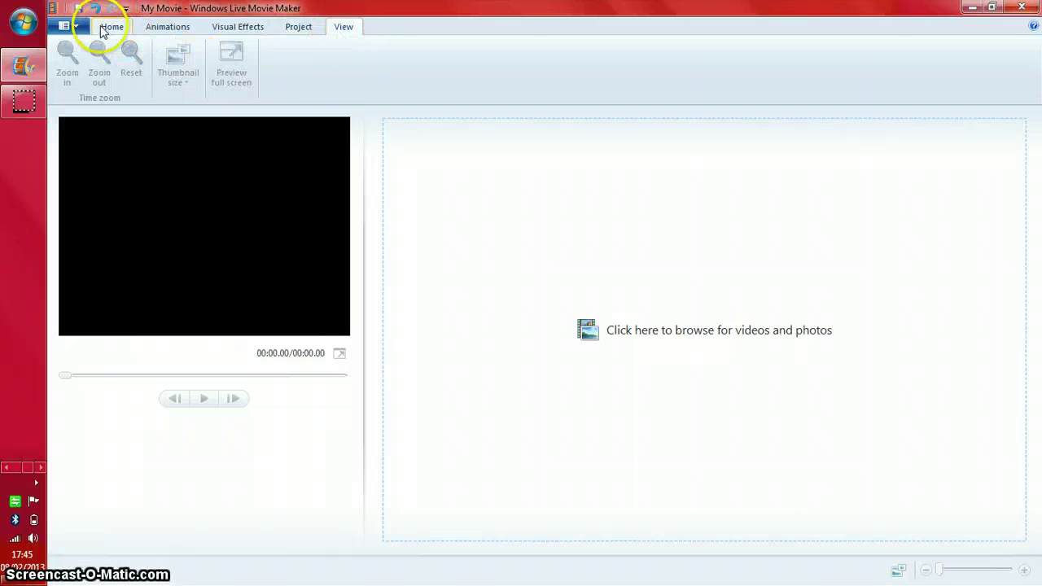
left_click(108, 27)
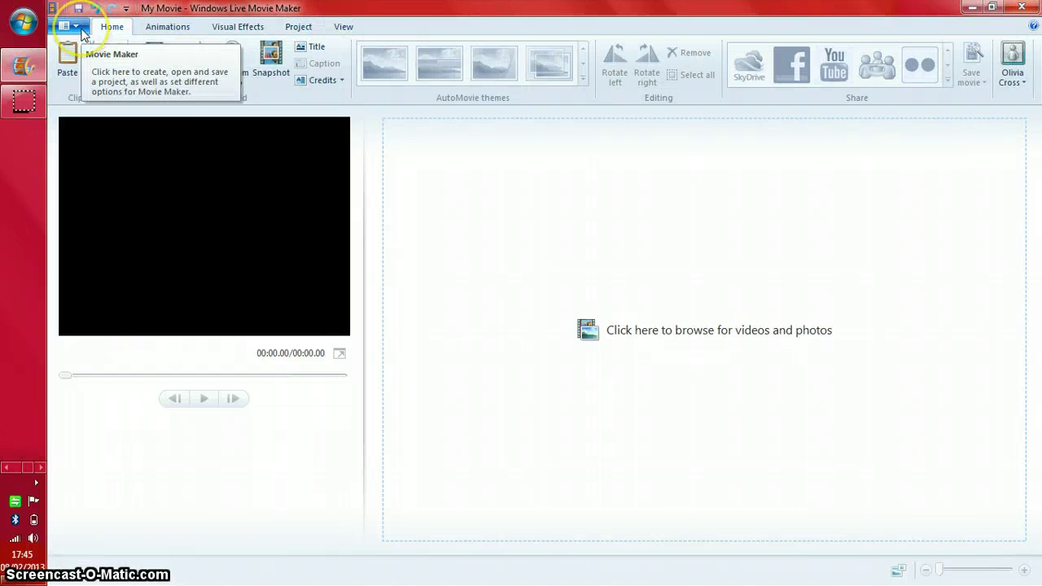
left_click(78, 29)
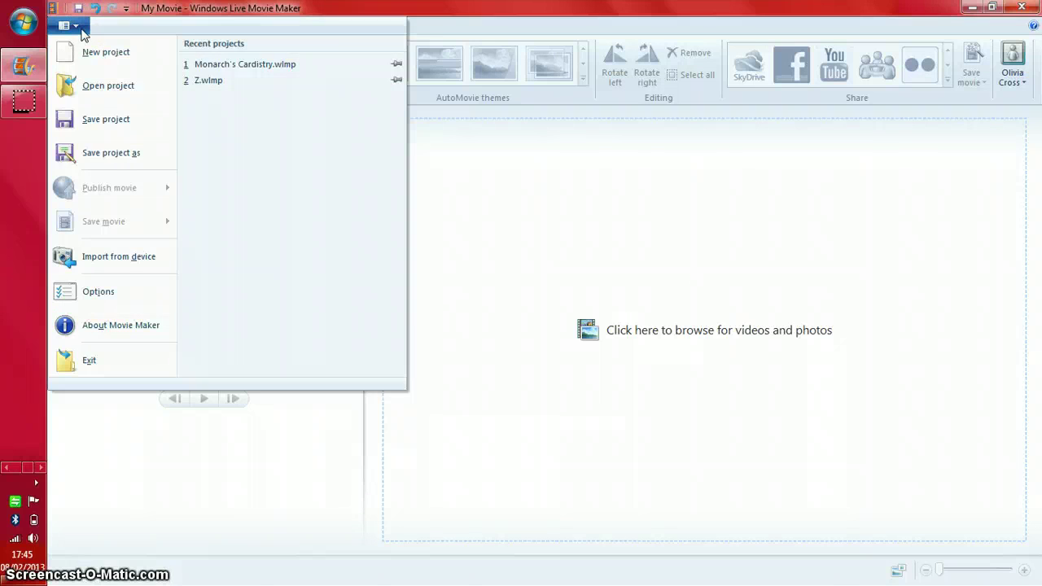
left_click(81, 29)
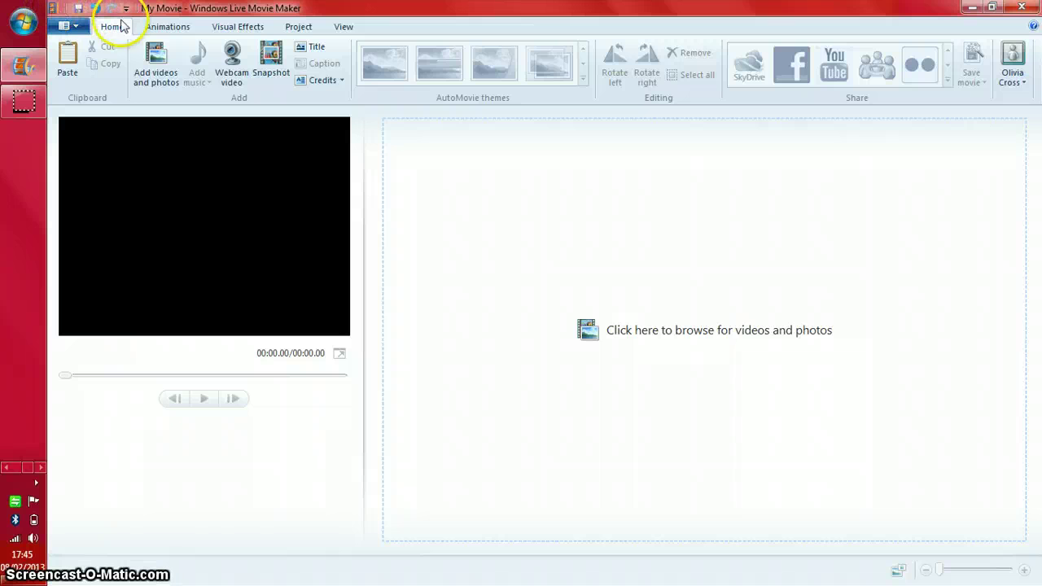
Add a title clip to the project and delete both music tracks above it.
left_click(315, 50)
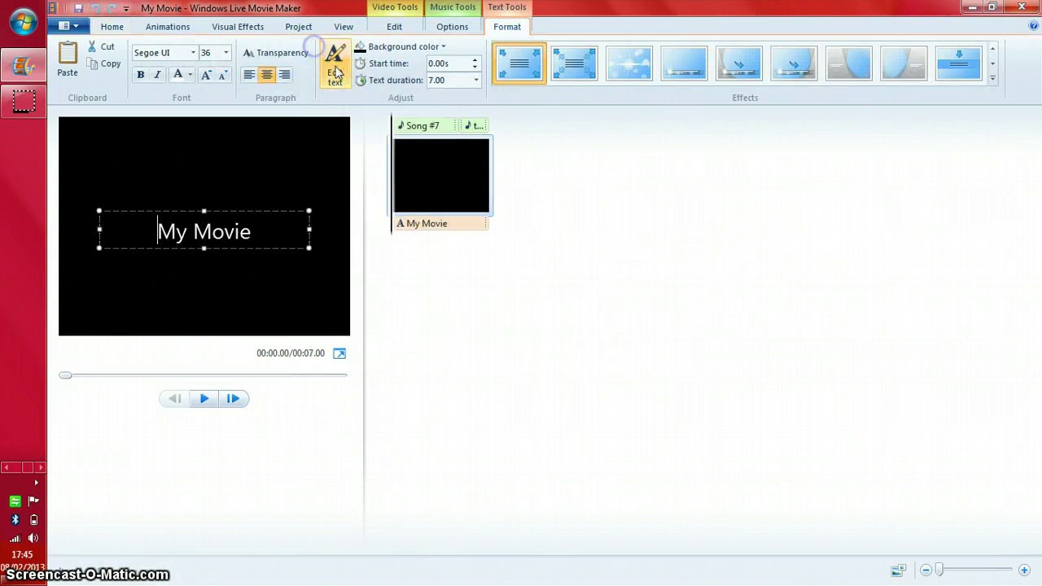
left_click(480, 124)
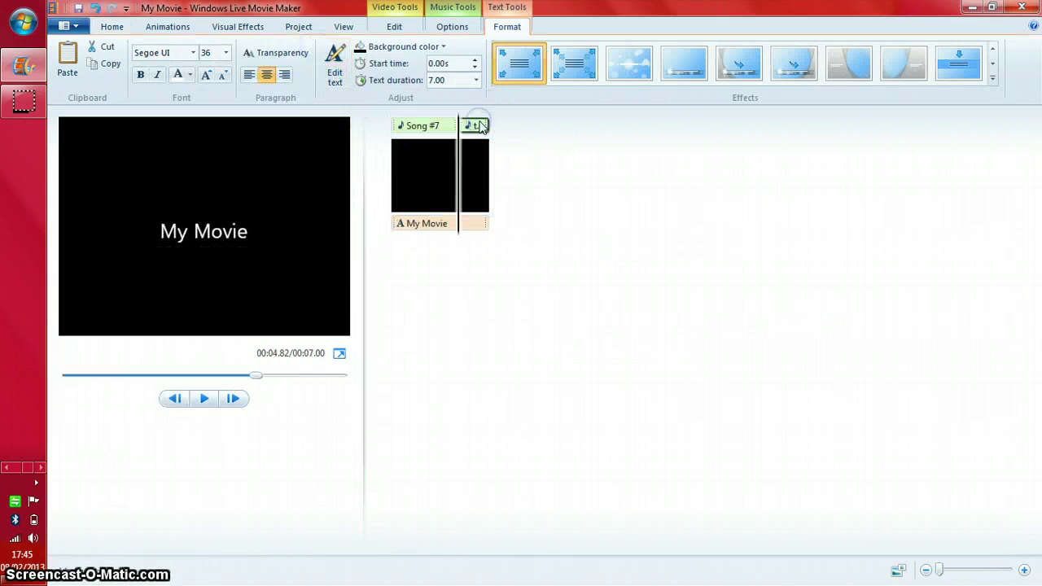
left_click(439, 128)
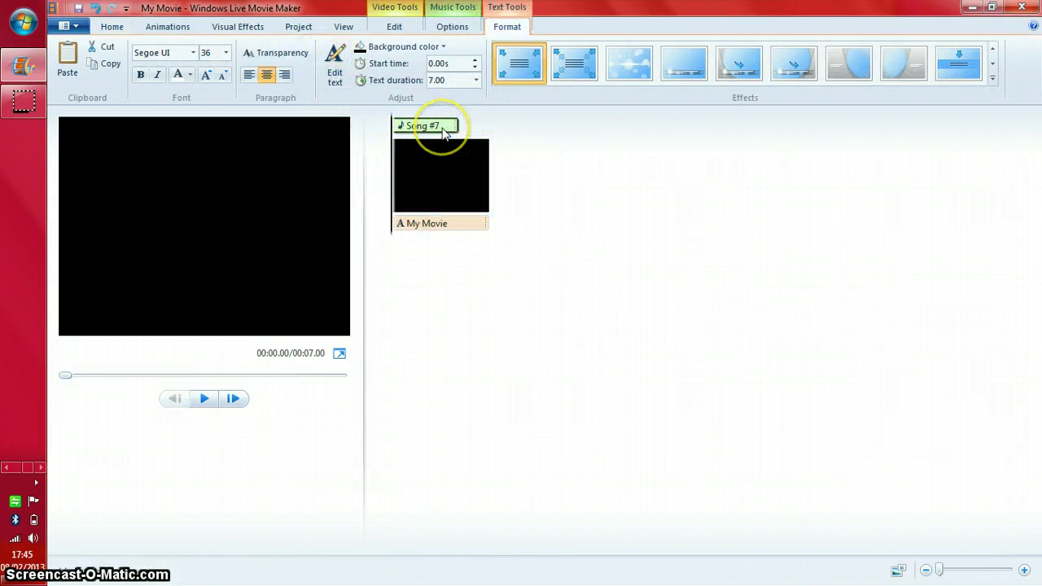
key("Delete")
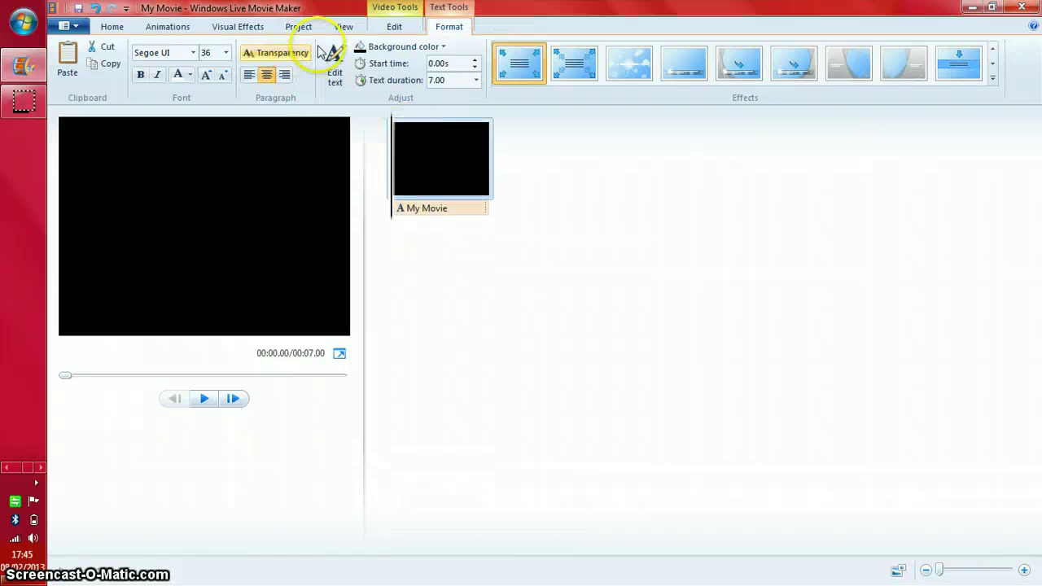
Delete the title clip from the storyboard and insert a new title clip.
left_click(111, 27)
key("Delete")
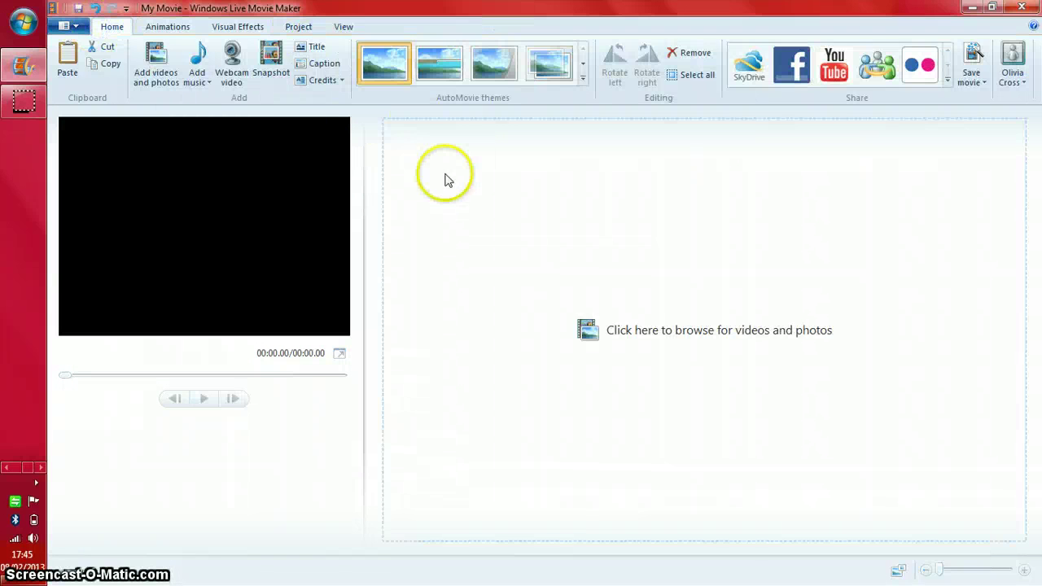
left_click(316, 47)
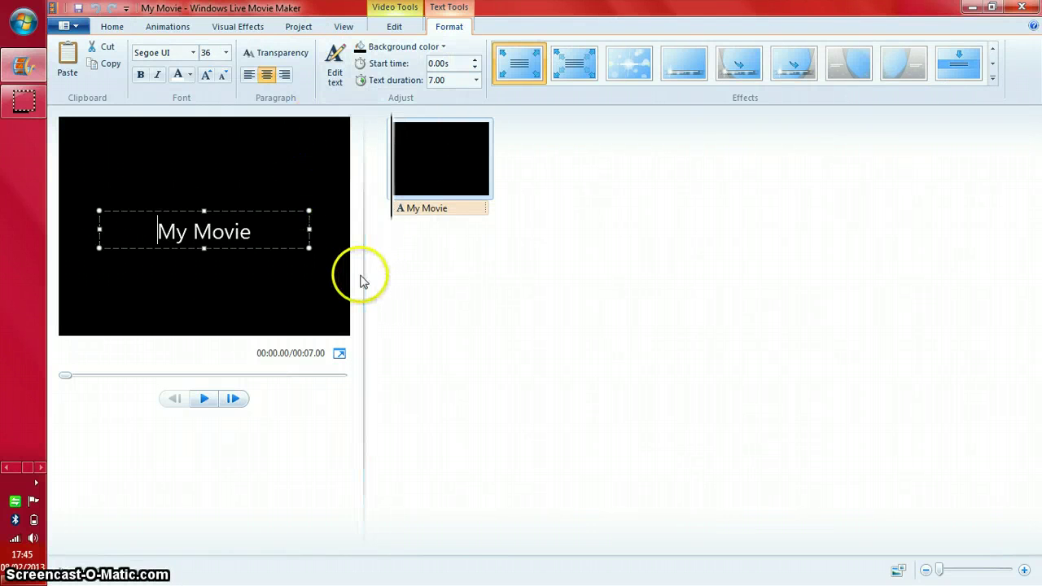
Enlarge the preview pane and replace the title text with "Demo Video".
left_click(434, 317)
left_click_drag(363, 298, 505, 347)
left_click(565, 213)
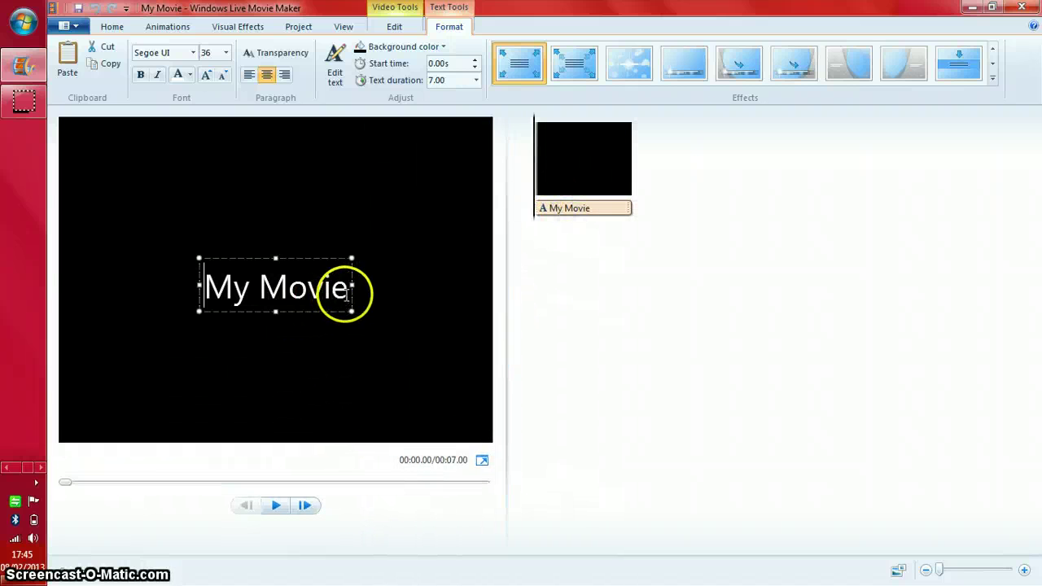
key("BackSpace")
key("BackSpace")
key("BackSpace")
key("BackSpace")
key("BackSpace")
key("BackSpace")
key("BackSpace")
key("BackSpace")
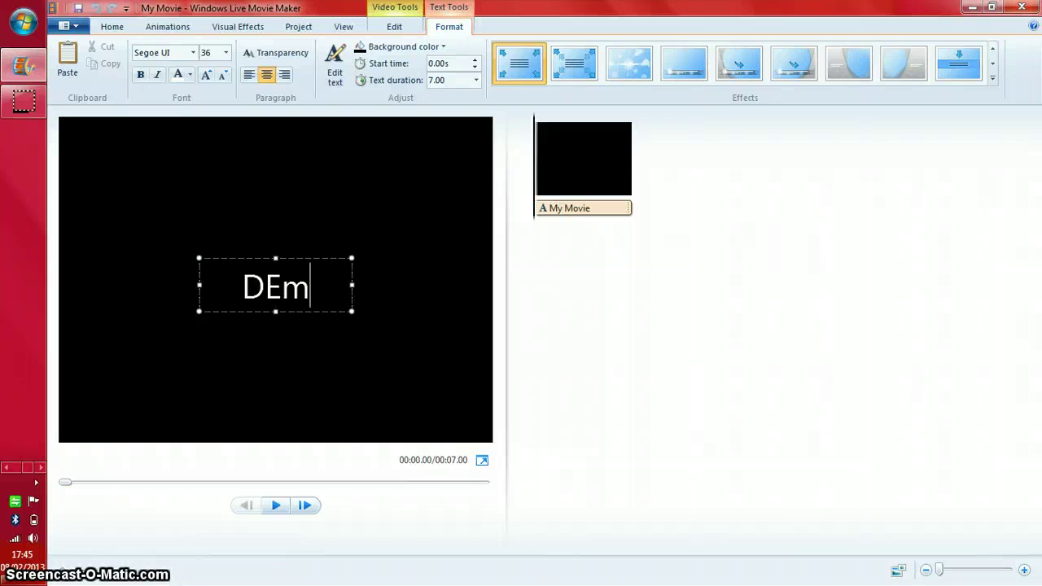
type("Demo ")
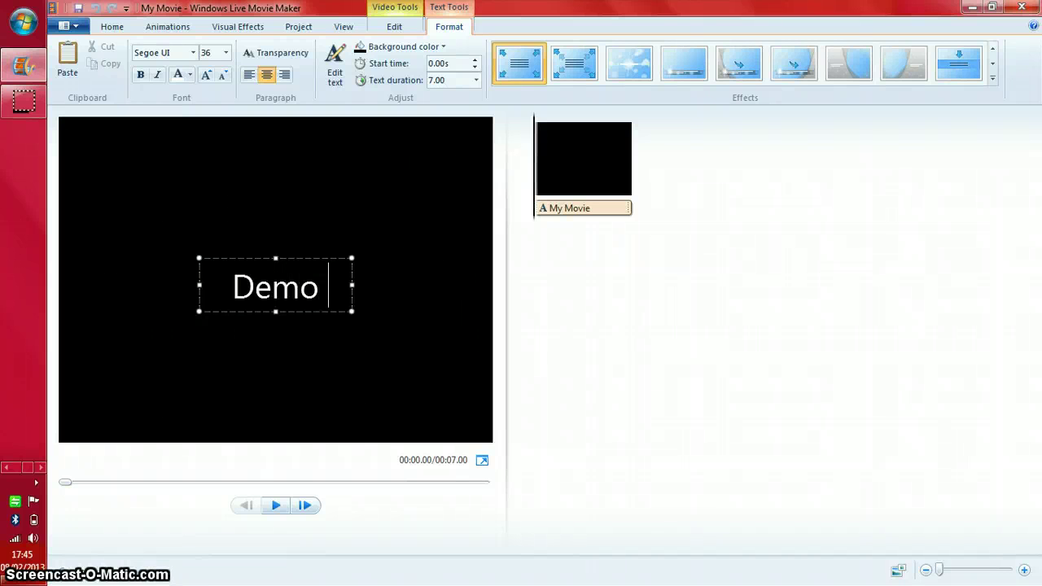
type("Video")
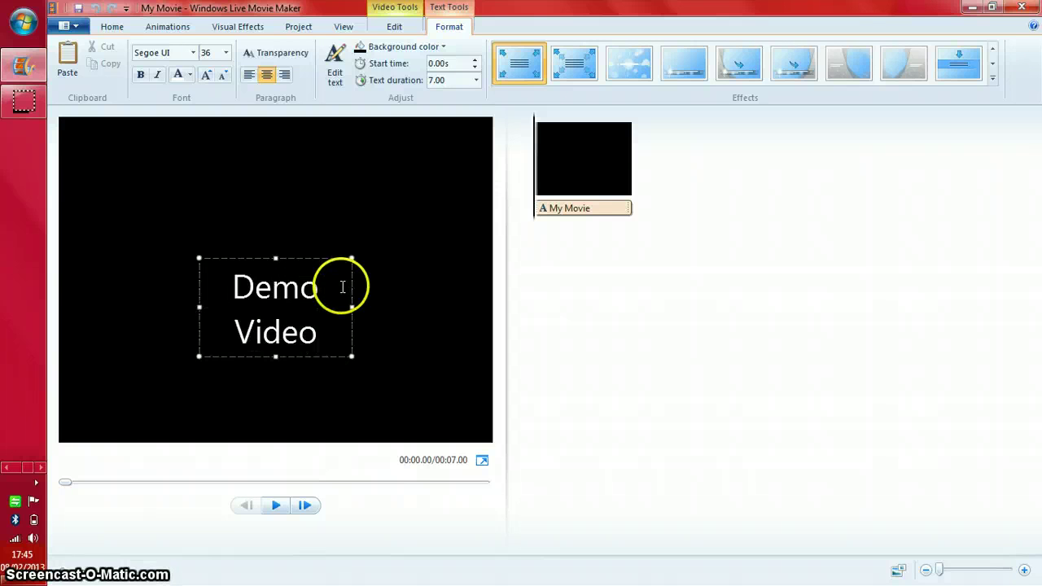
Widen the title's text box so the words fit on one line, centre it in the frame, and select the text.
left_click_drag(353, 307, 525, 324)
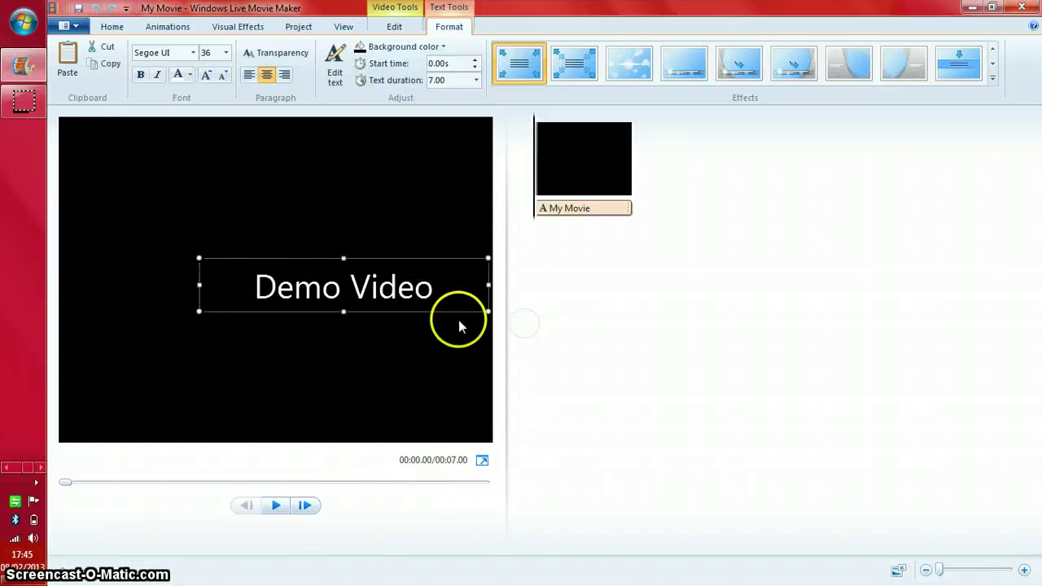
left_click_drag(459, 309, 59, 244)
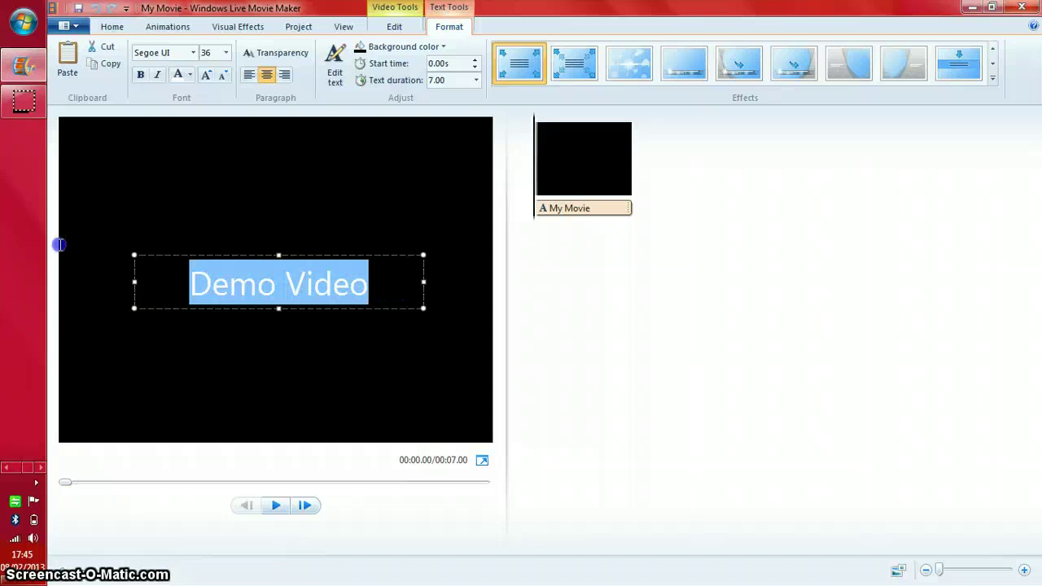
Make the "Demo Video" title text bold and set its font size to 72.
left_click(140, 74)
left_click(226, 53)
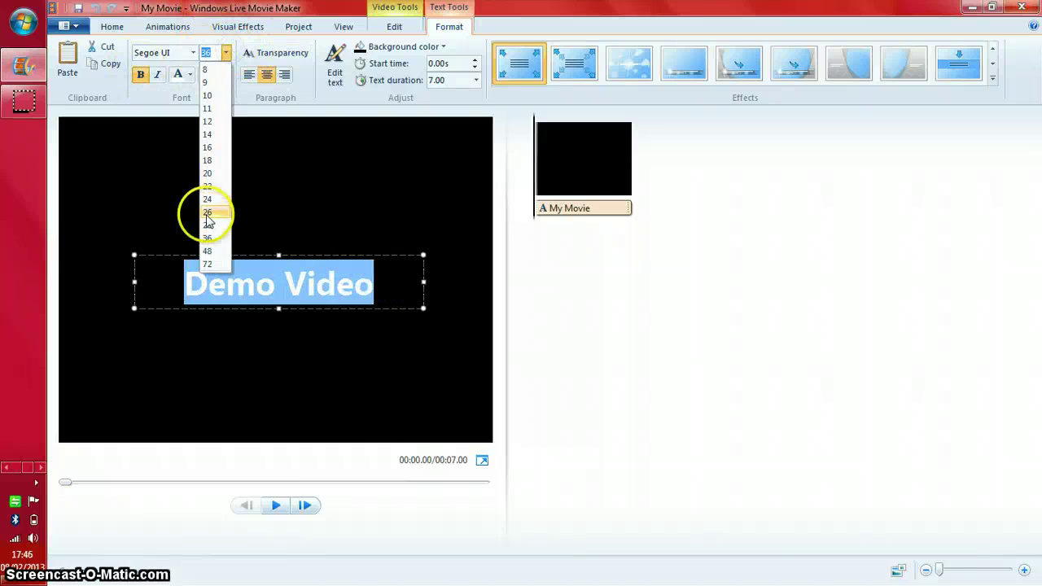
left_click(207, 257)
left_click(414, 271)
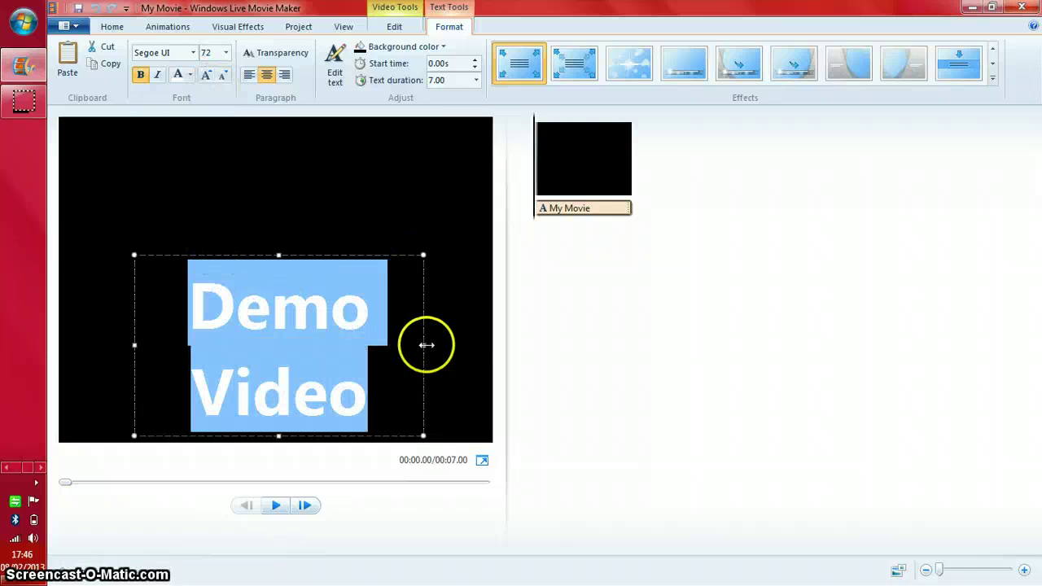
Widen the title's text box to the full frame width and move it up to the vertical centre.
left_click_drag(423, 345, 516, 347)
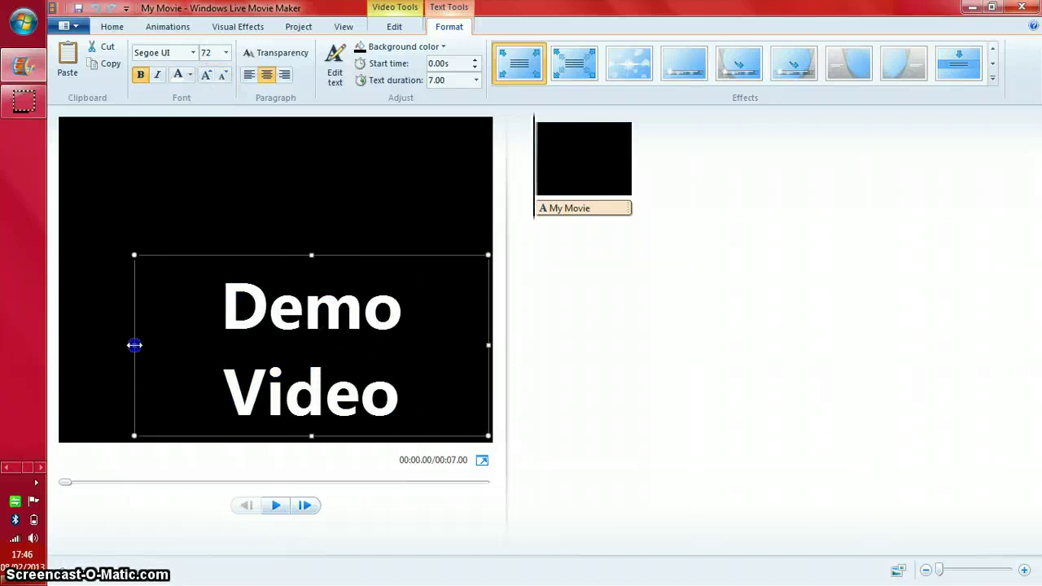
left_click_drag(134, 345, 8, 353)
left_click(372, 333)
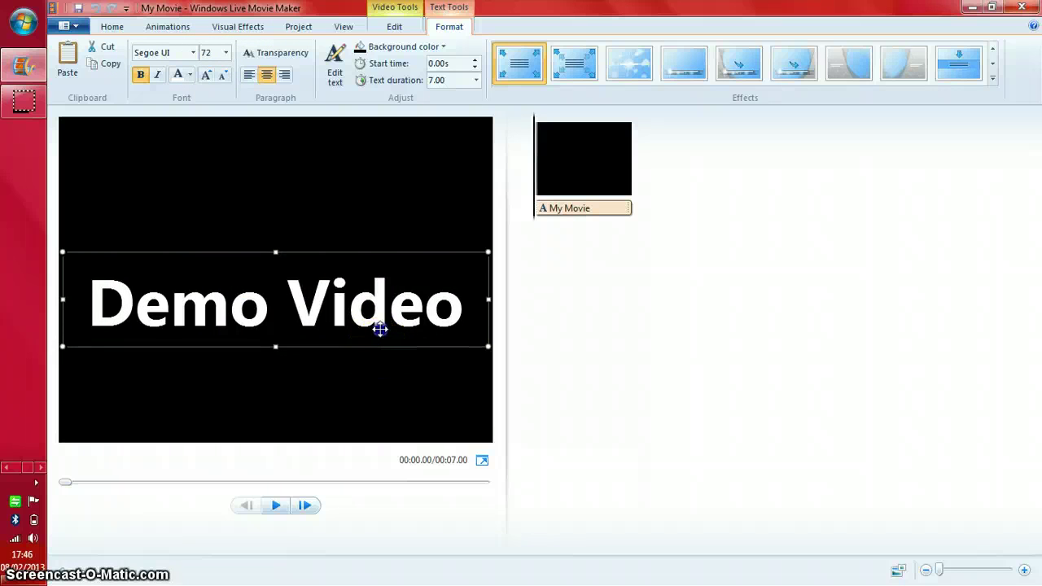
left_click_drag(379, 329, 382, 325)
Change the font of the whole "Demo Video" title to OCR A Extended.
left_click_drag(444, 294, 59, 297)
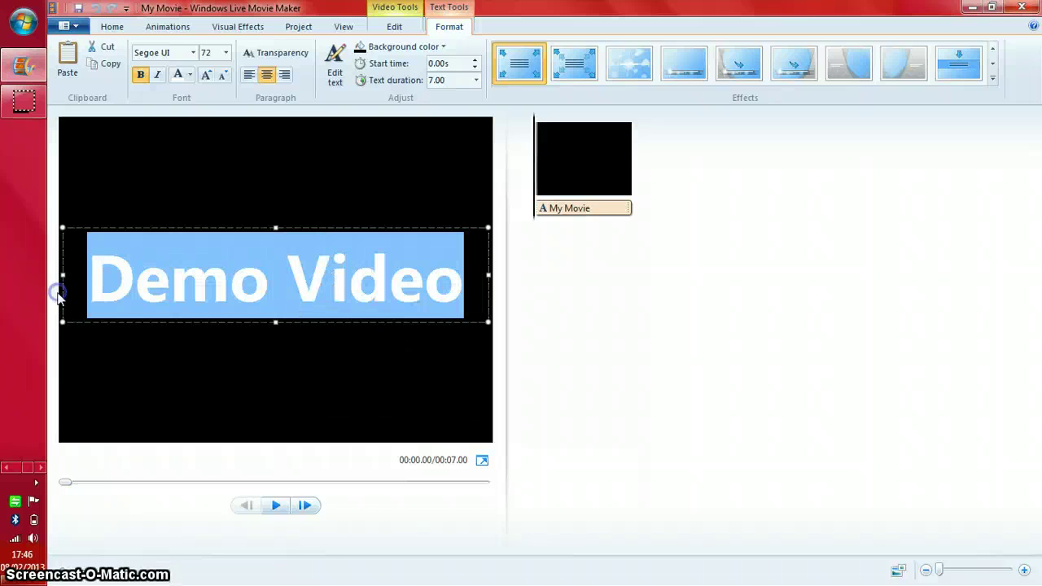
left_click(193, 52)
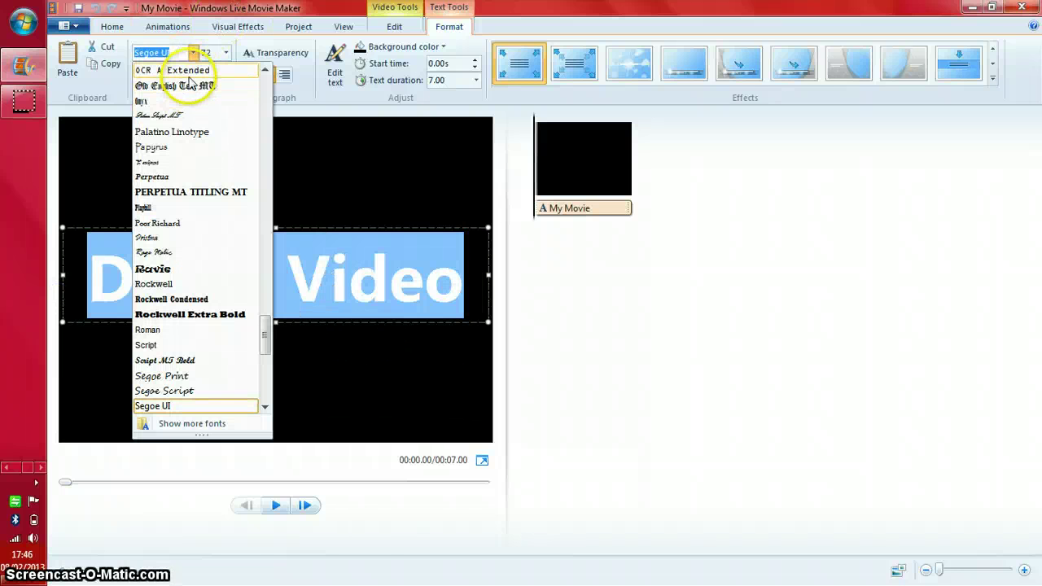
left_click(193, 72)
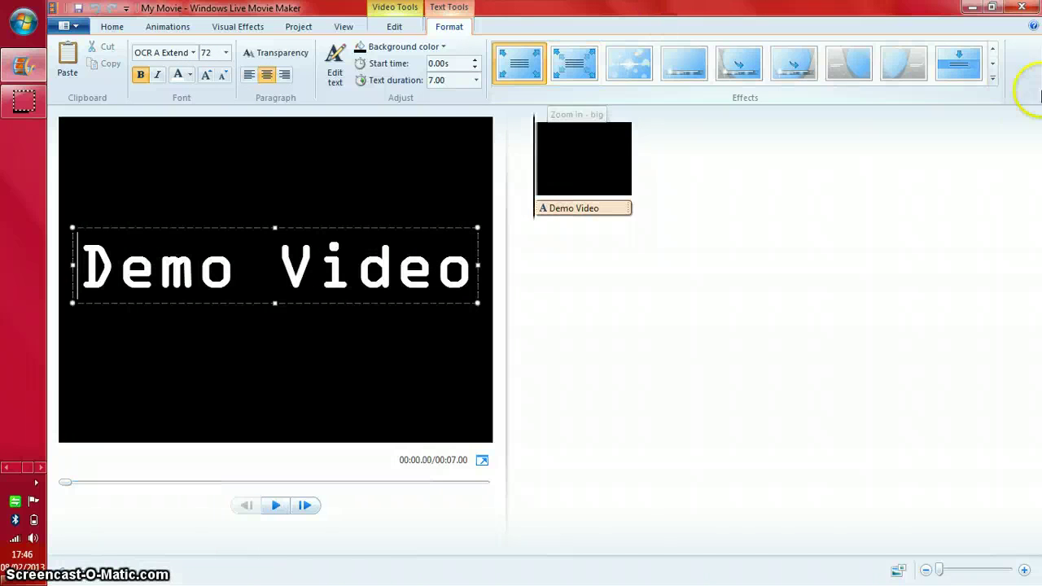
Apply the "Zoom in - big" text effect to the title and play the clip to preview it.
left_click(992, 80)
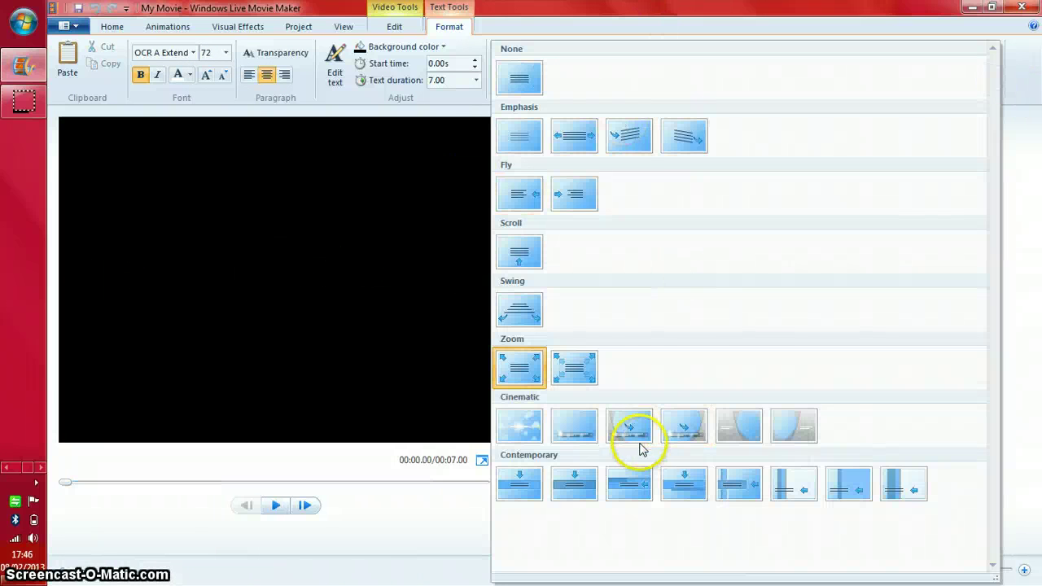
left_click(573, 368)
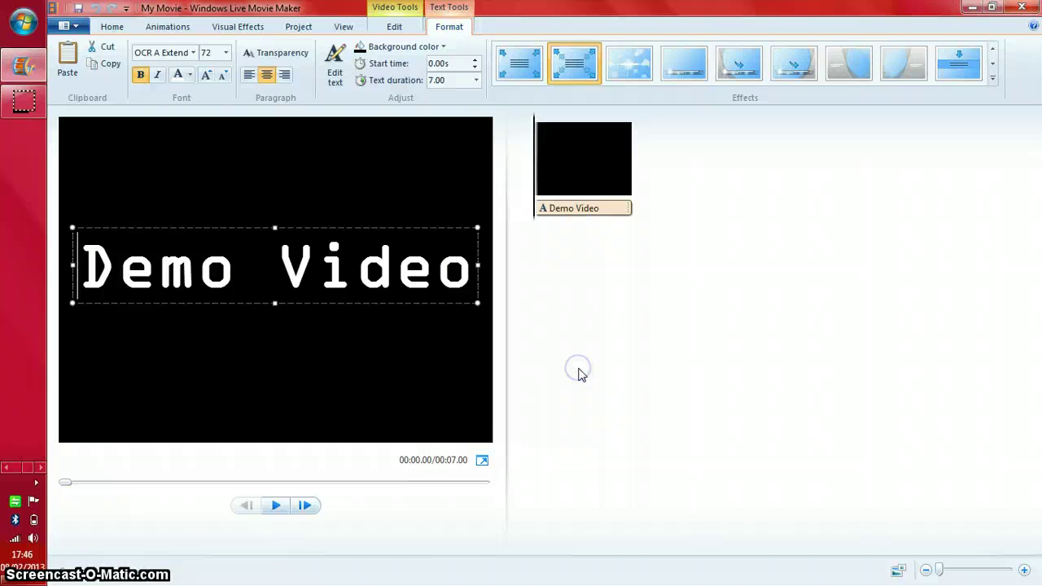
left_click(275, 506)
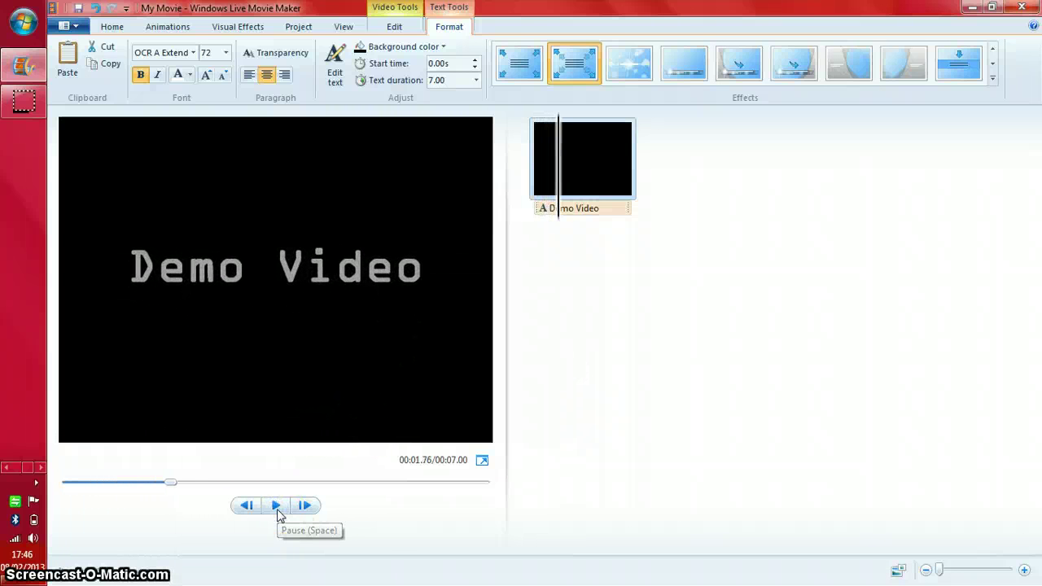
left_click(275, 505)
Set the title clip's background colour to the lightest purple theme colour.
left_click(591, 149)
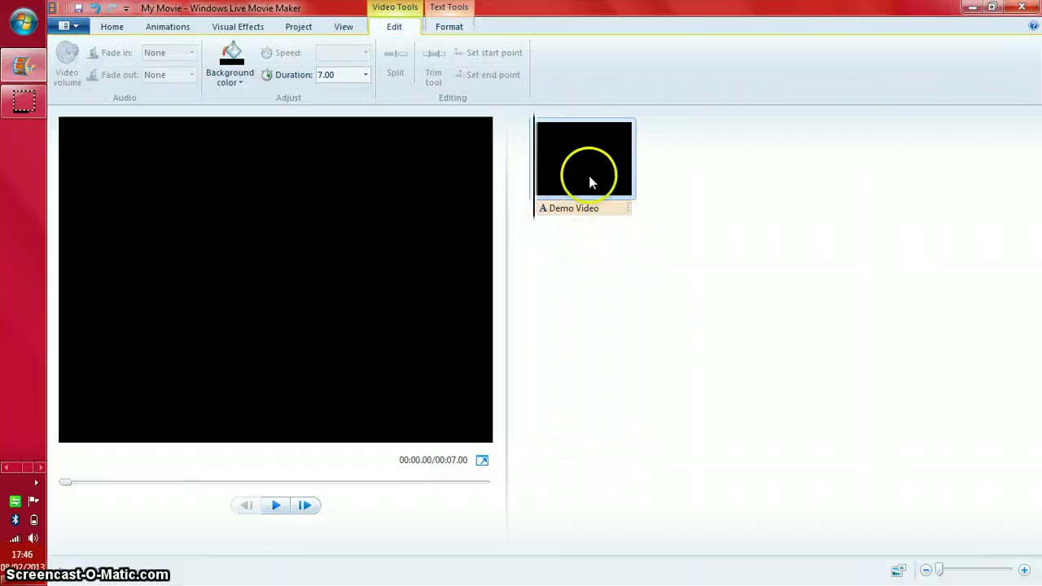
left_click(620, 298)
left_click(109, 26)
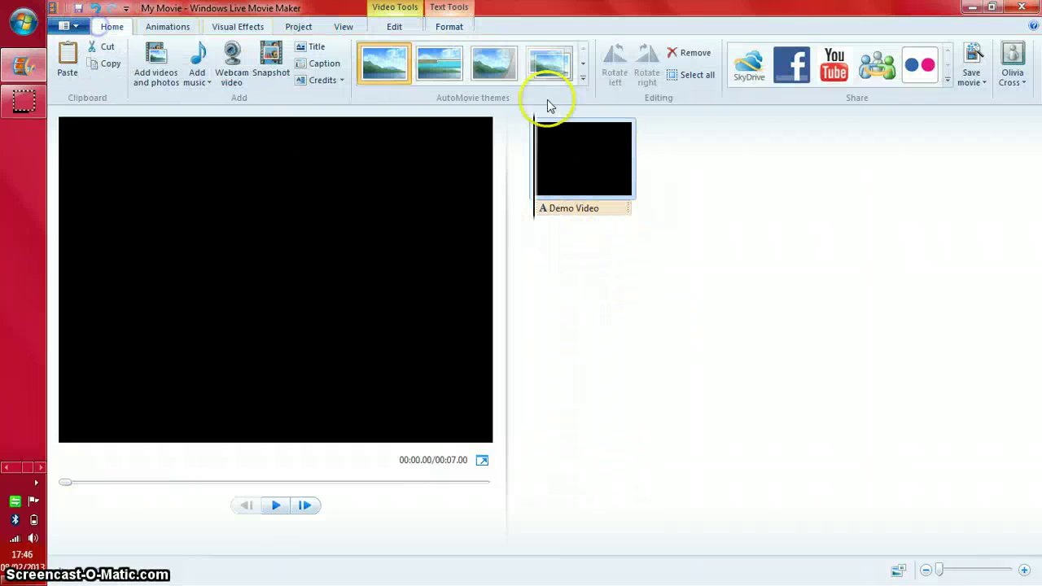
left_click(600, 167)
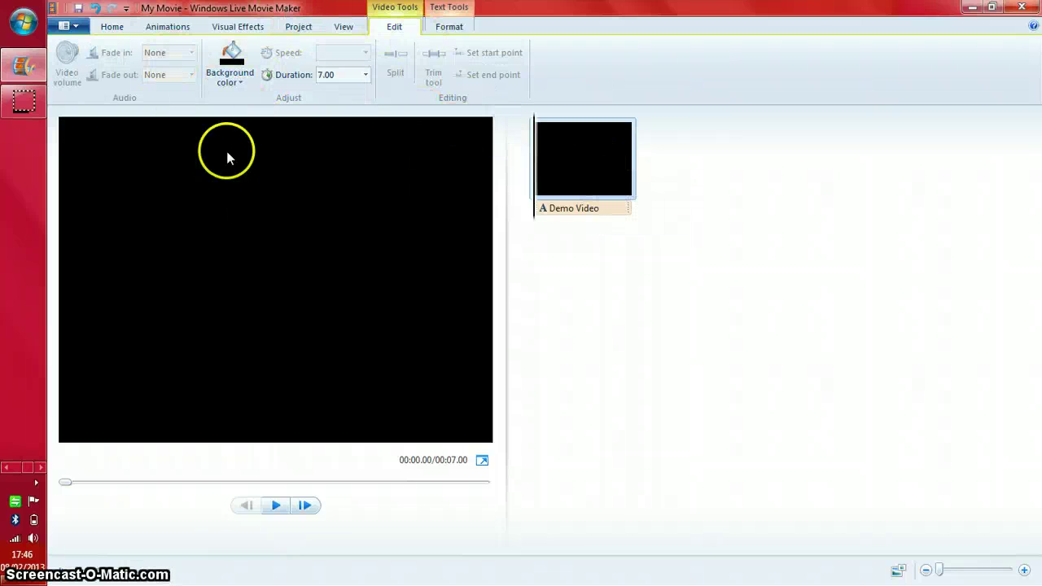
left_click(229, 73)
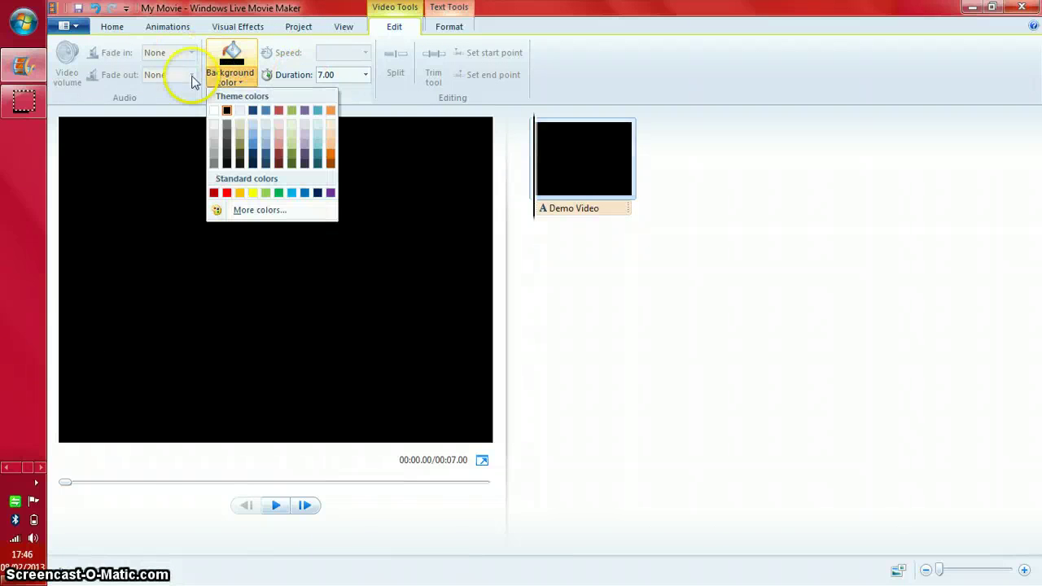
left_click(305, 127)
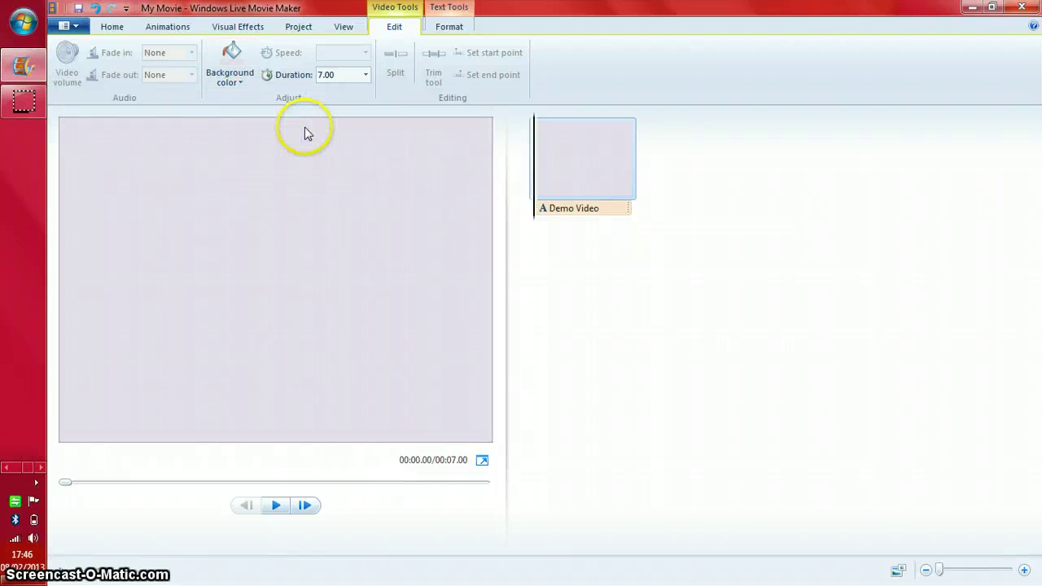
Set the title clip's duration to 3.00 seconds and play the clip to preview it.
left_click(365, 75)
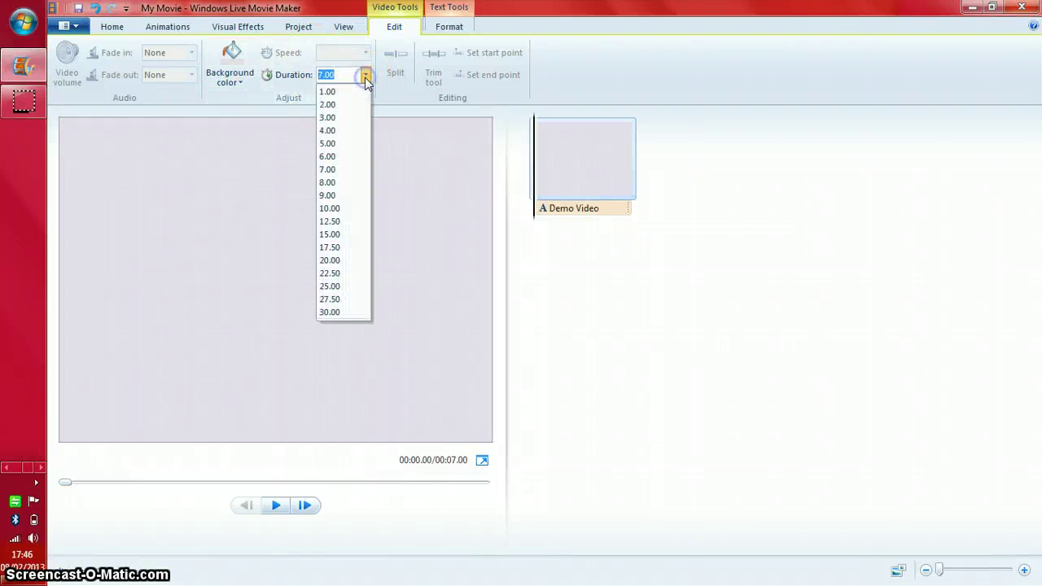
left_click(347, 119)
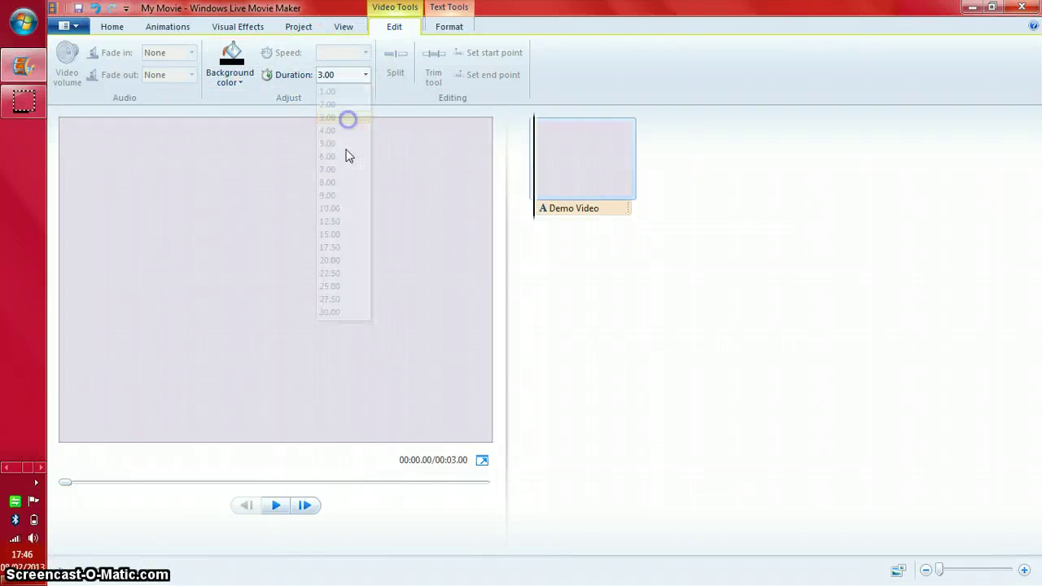
left_click(277, 505)
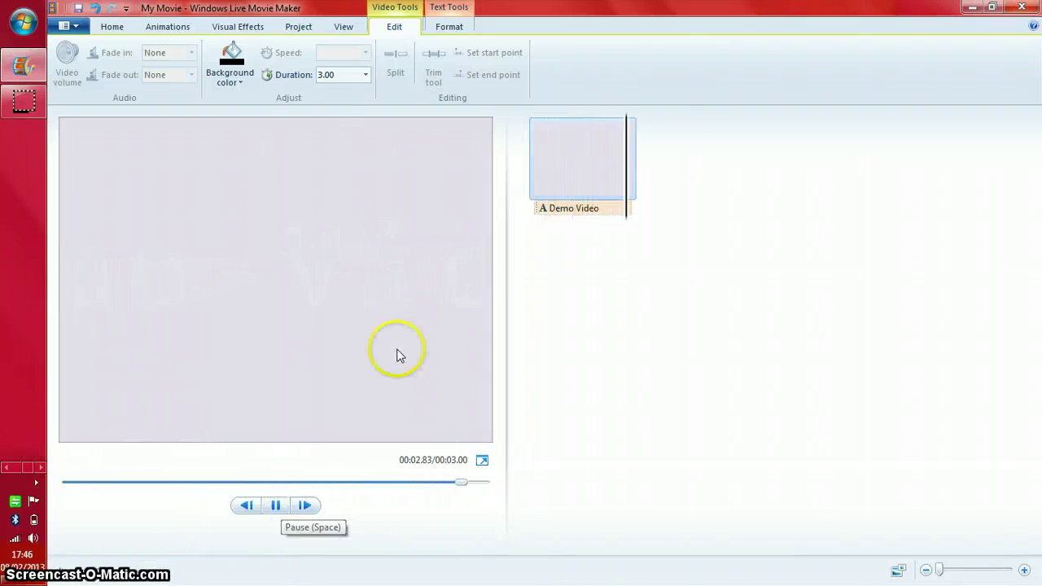
Start adding videos and photos and open the 2013-02-06 folder in the Pictures library.
left_click(113, 28)
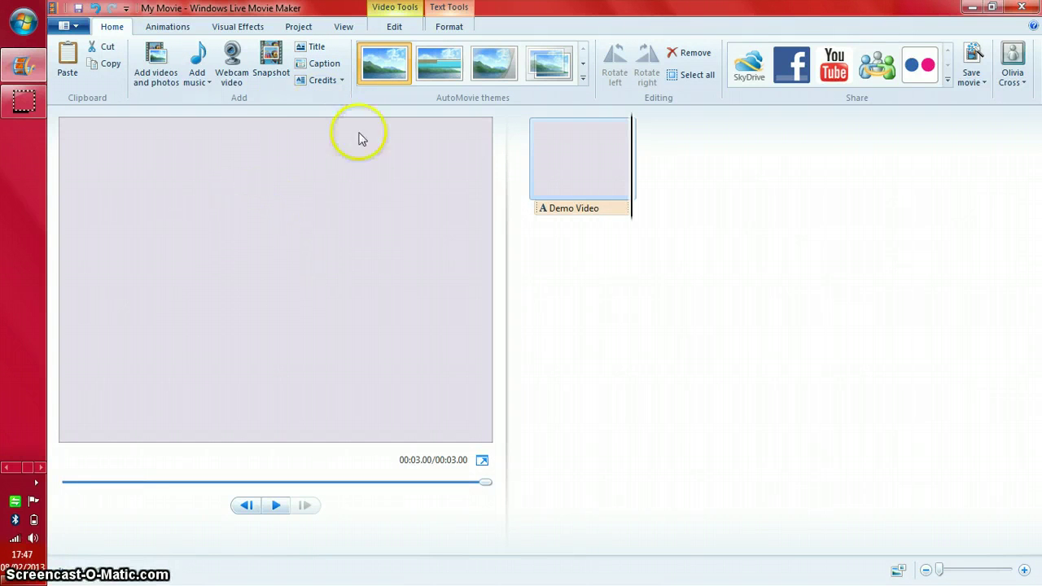
left_click(168, 63)
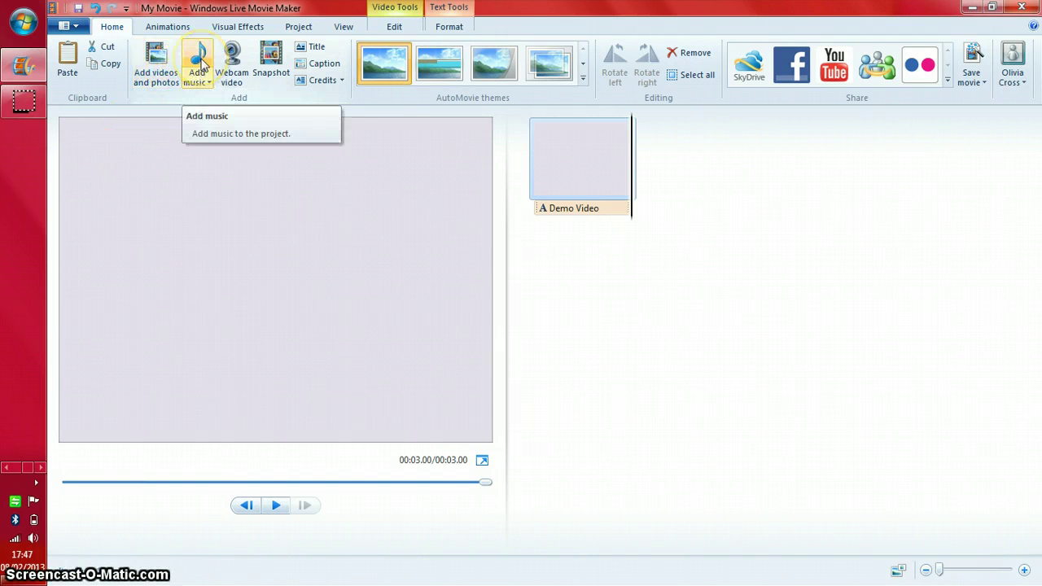
left_click(193, 81)
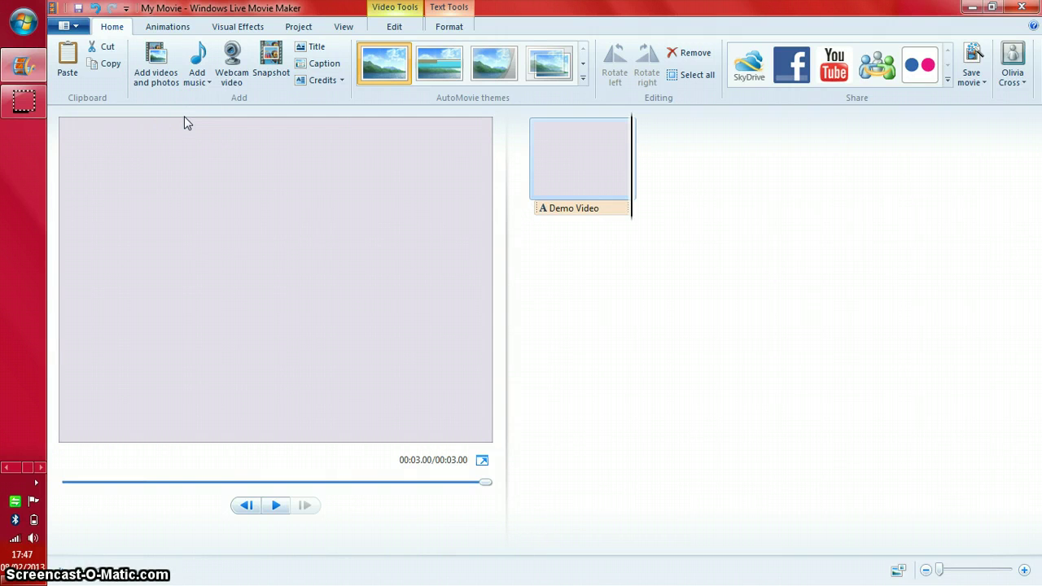
left_click(156, 70)
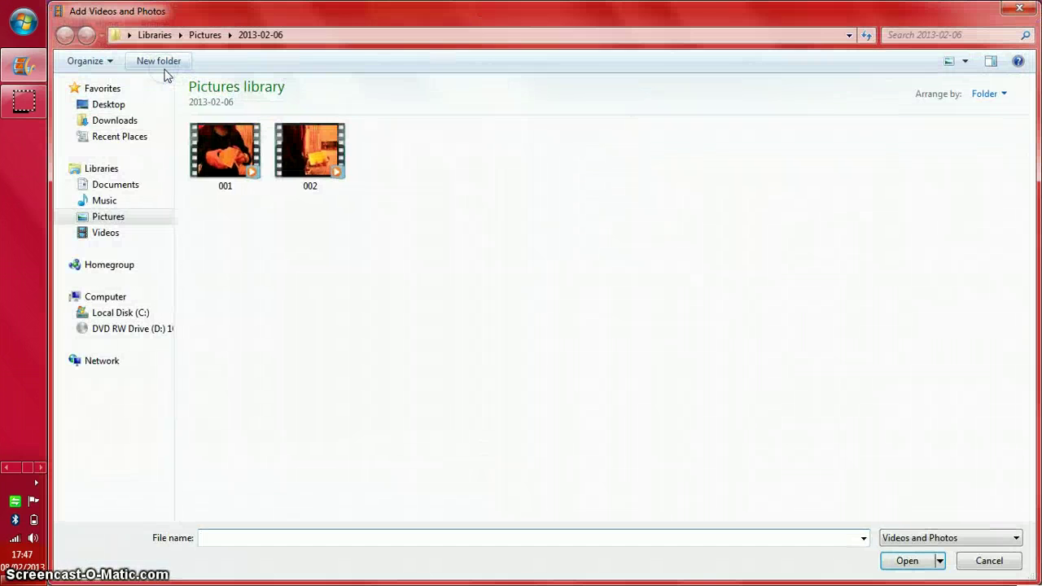
left_click(114, 216)
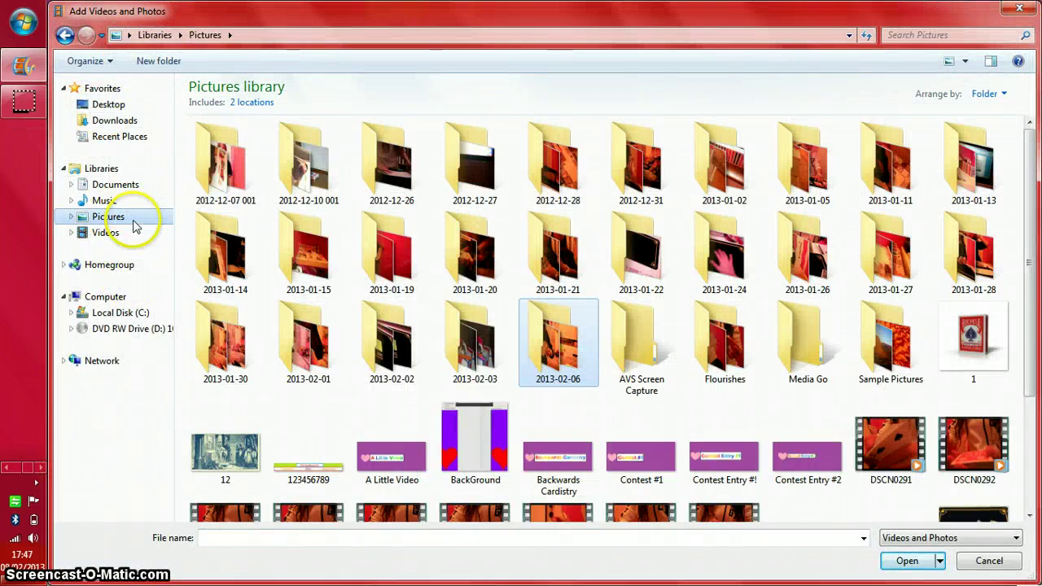
double_click(554, 351)
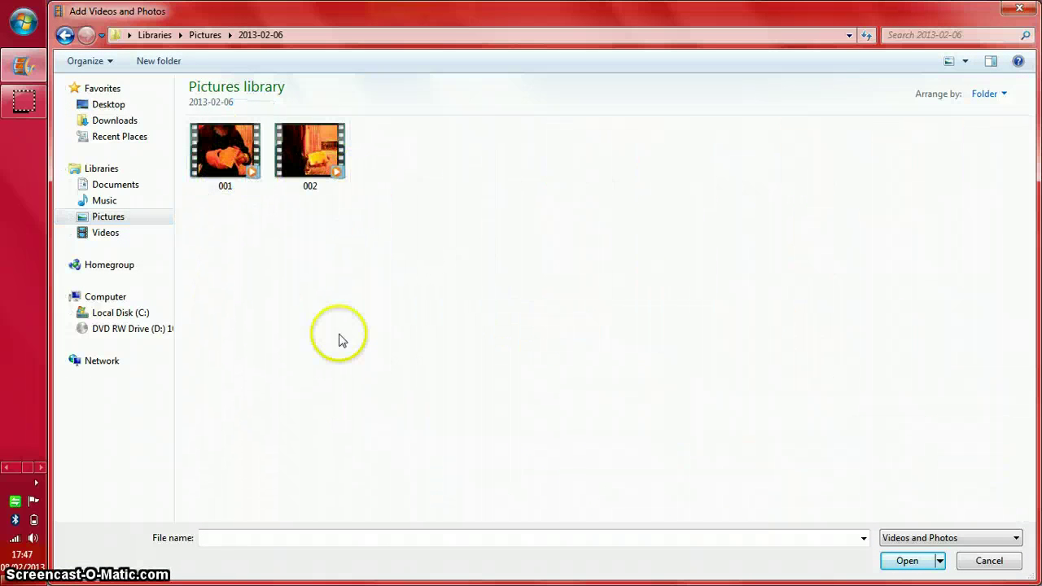
Add the video 001 from the 2013-02-06 folder to the movie after the title clip.
left_click(223, 148)
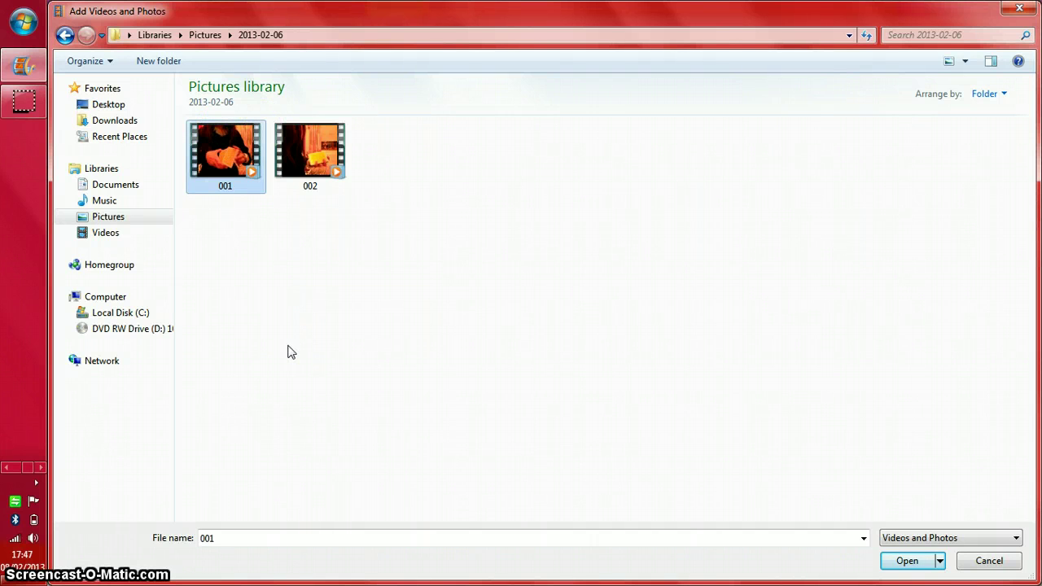
left_click_drag(289, 348, 372, 399)
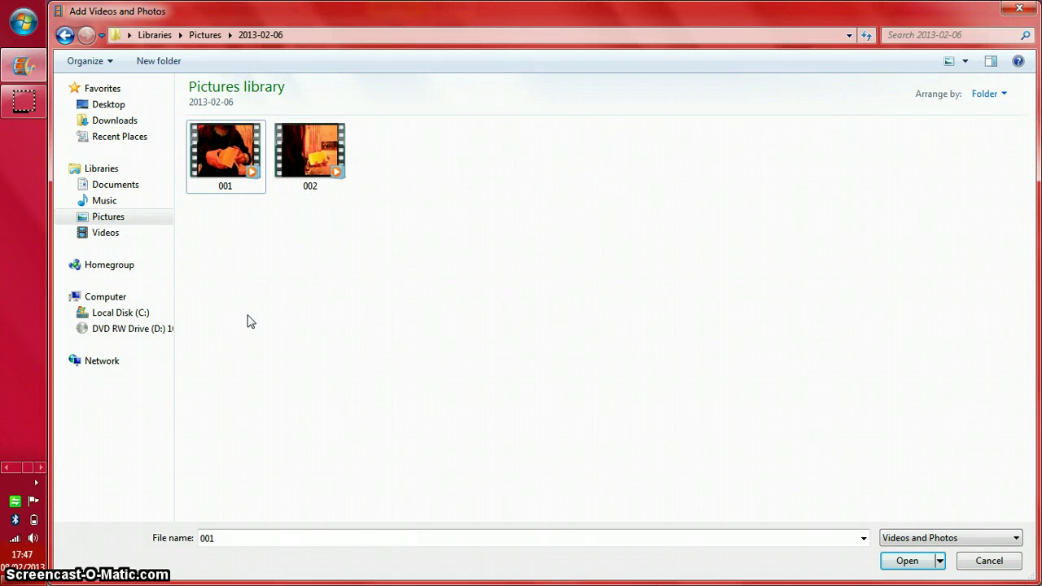
left_click(289, 282)
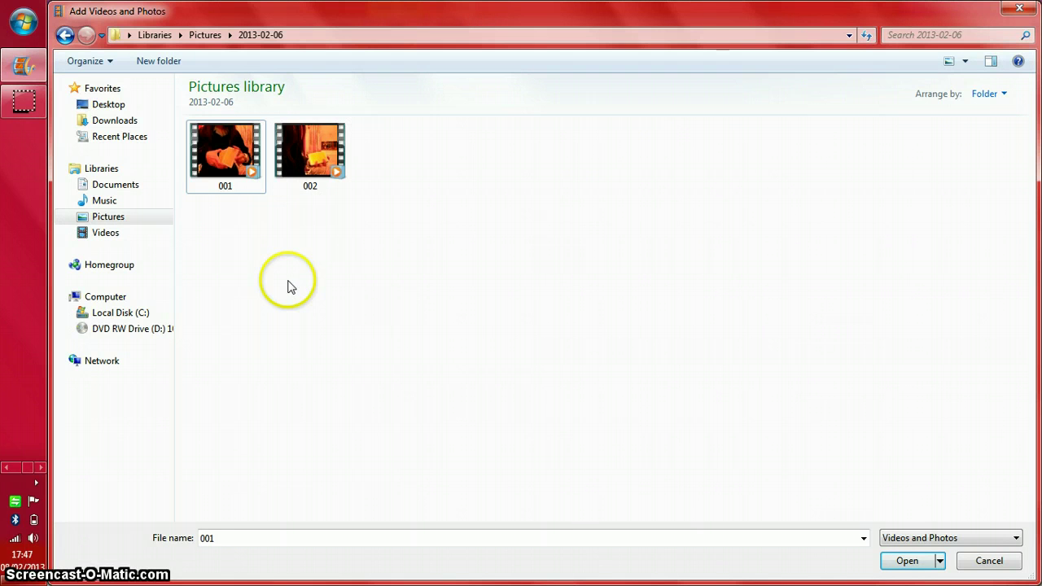
left_click(325, 156)
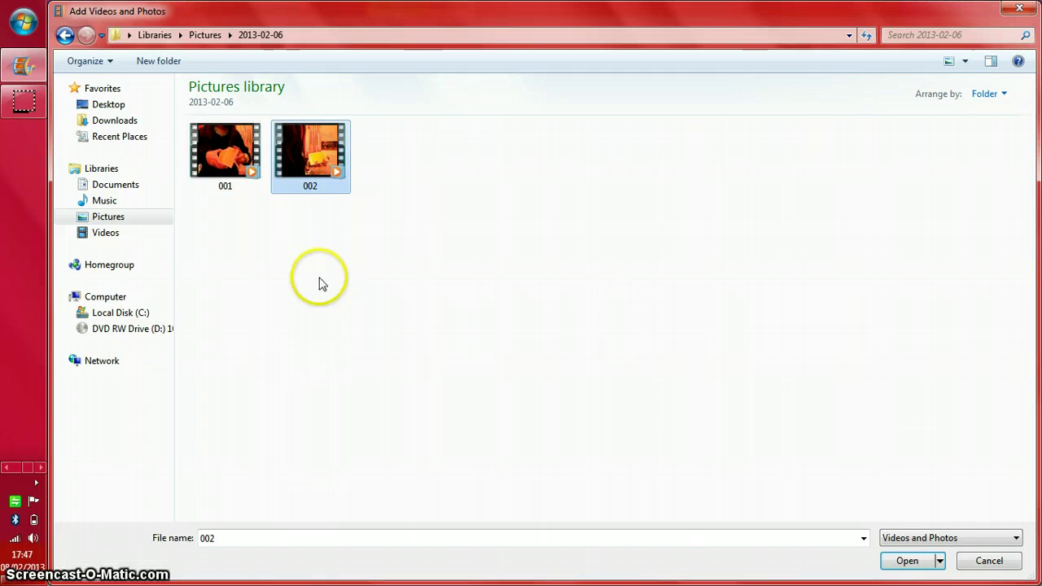
left_click(232, 185)
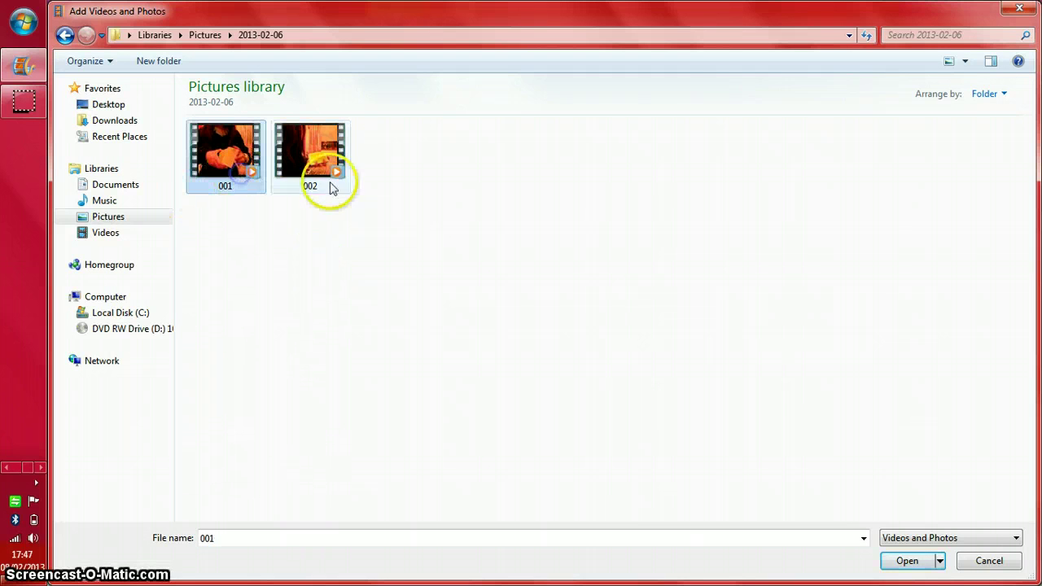
left_click(319, 186, "ctrl")
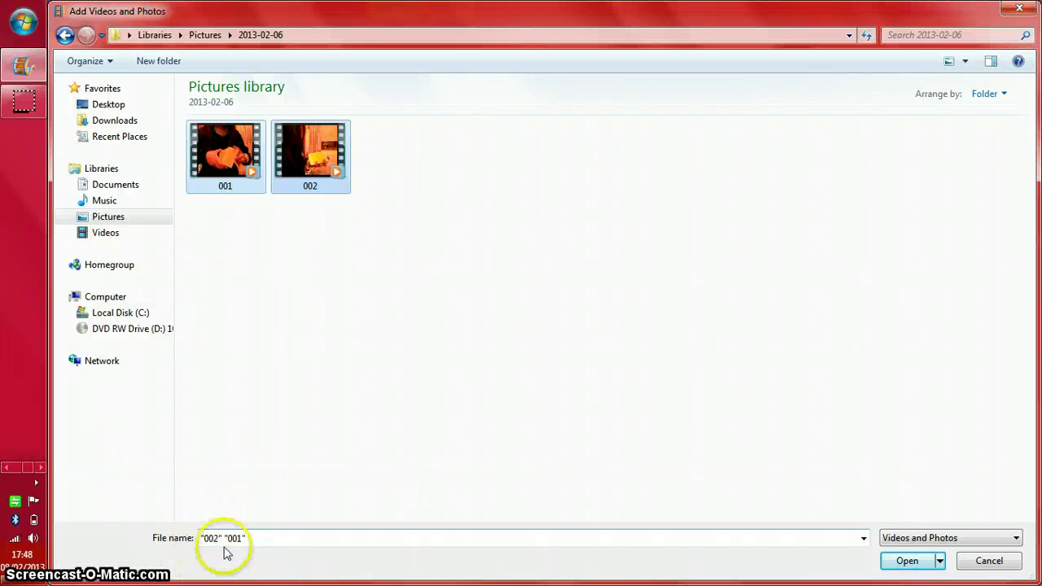
left_click(228, 173)
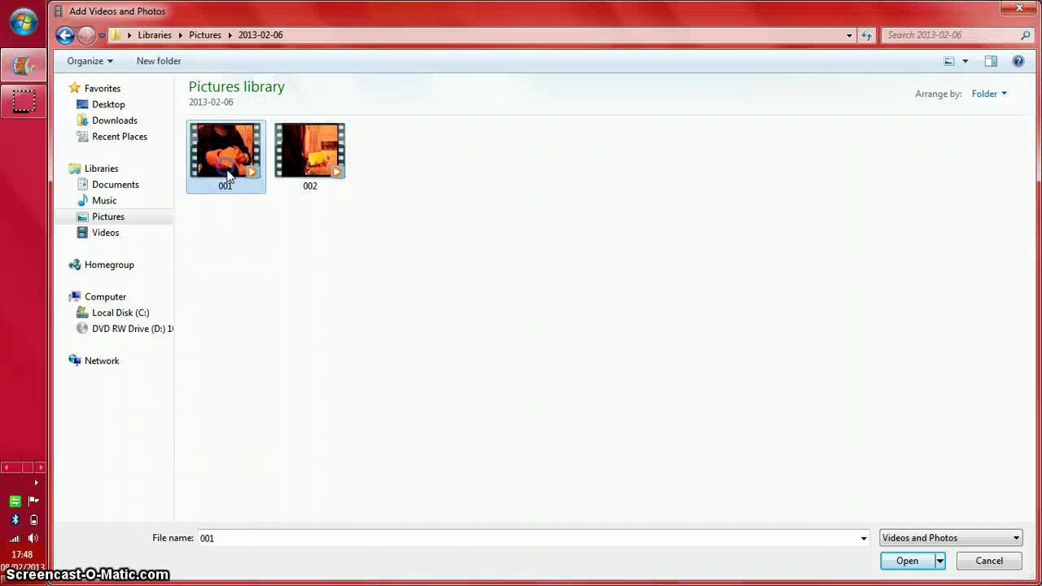
left_click(907, 560)
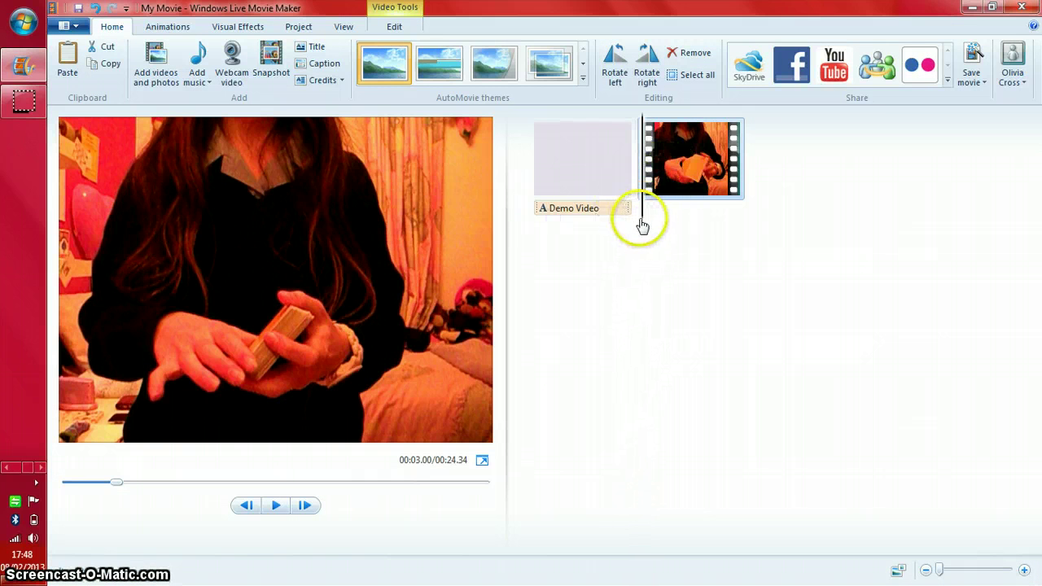
Play the movie from the beginning through the title and into the added video clip.
left_click_drag(642, 226, 513, 217)
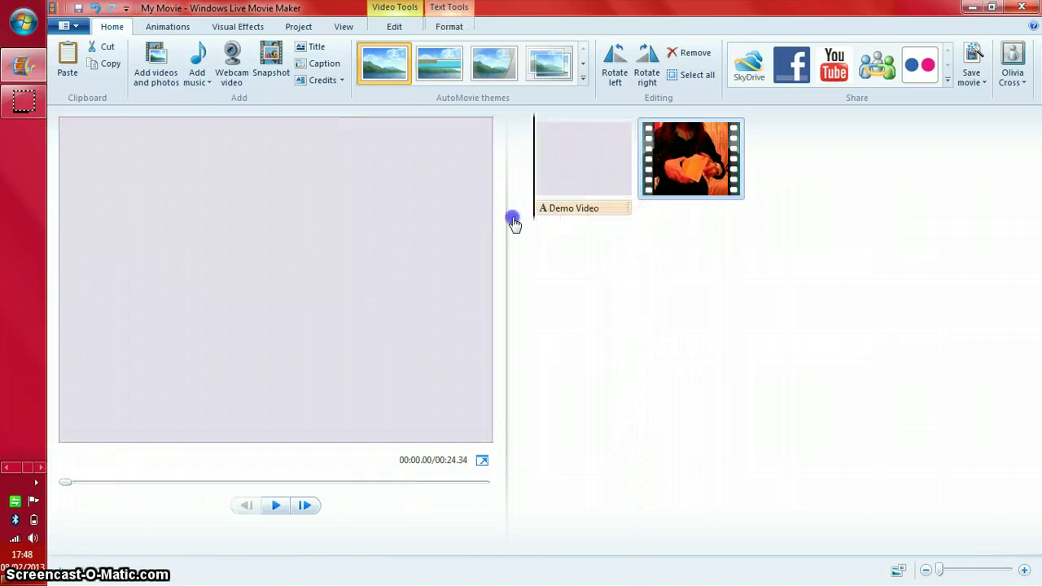
left_click(274, 506)
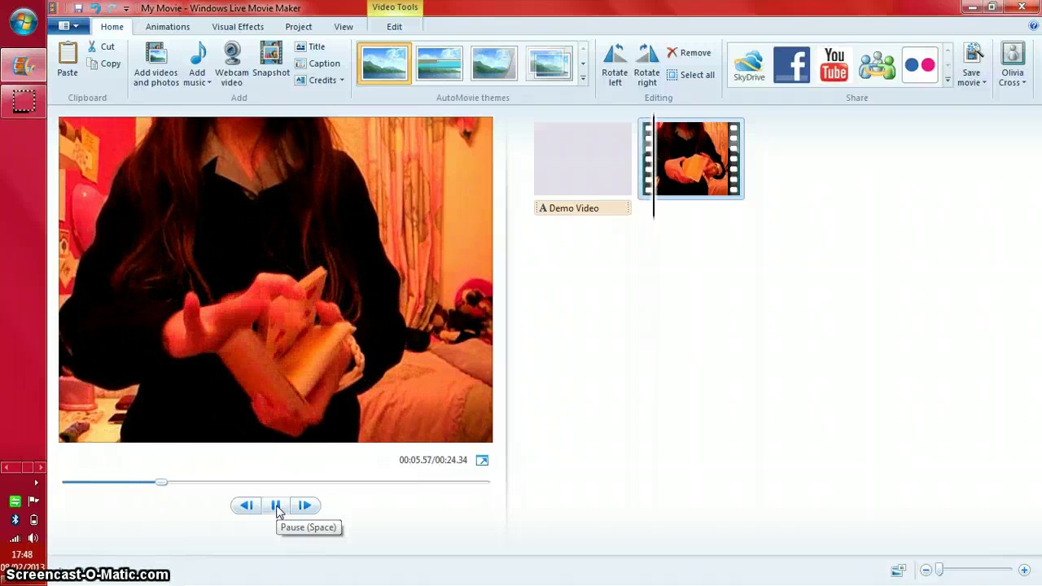
left_click(276, 506)
Open the added video clip's editing options, examine its volume control and briefly preview the clip.
left_click(704, 148)
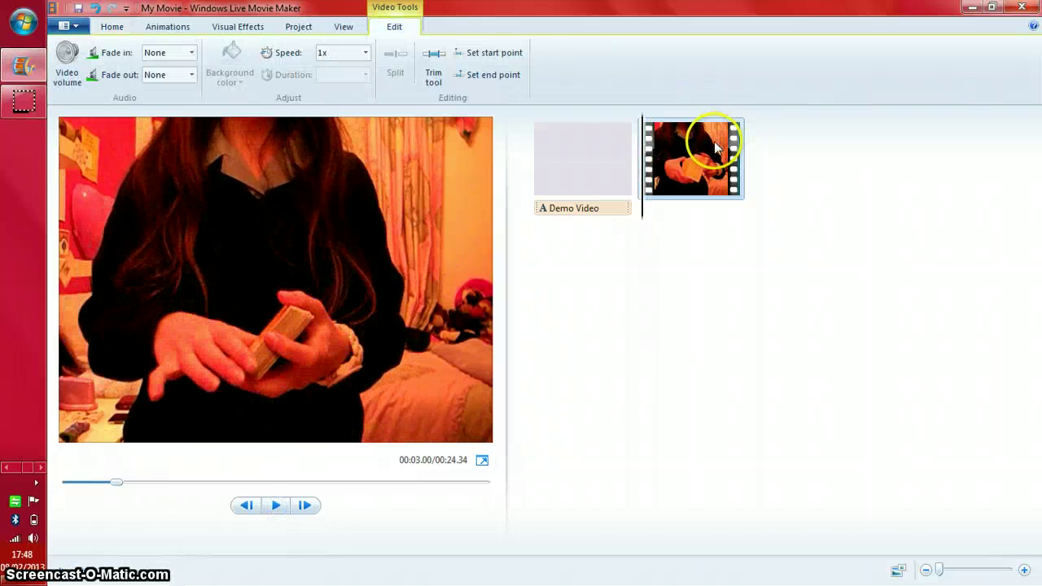
left_click(113, 26)
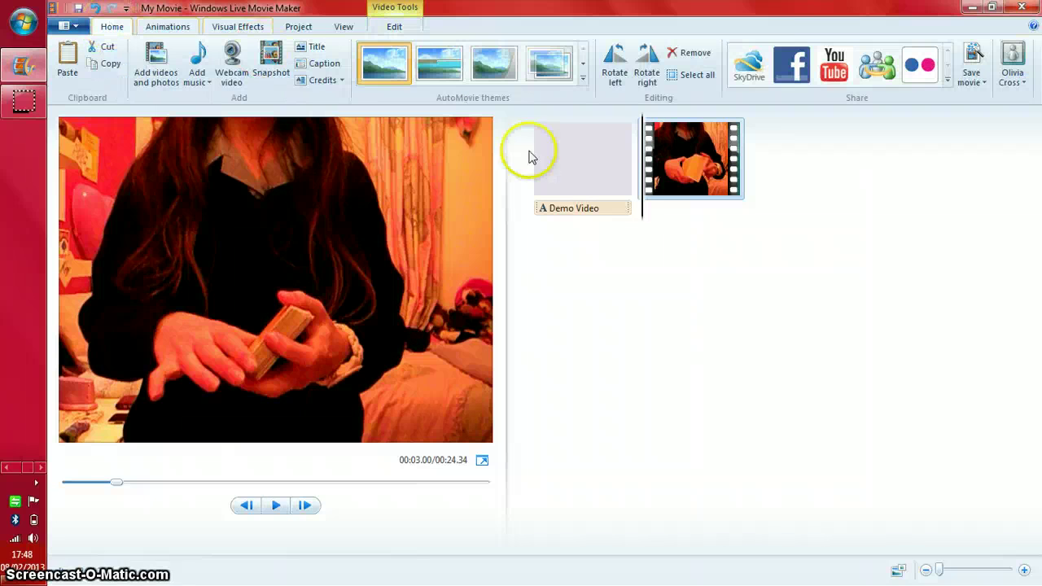
left_click(688, 174)
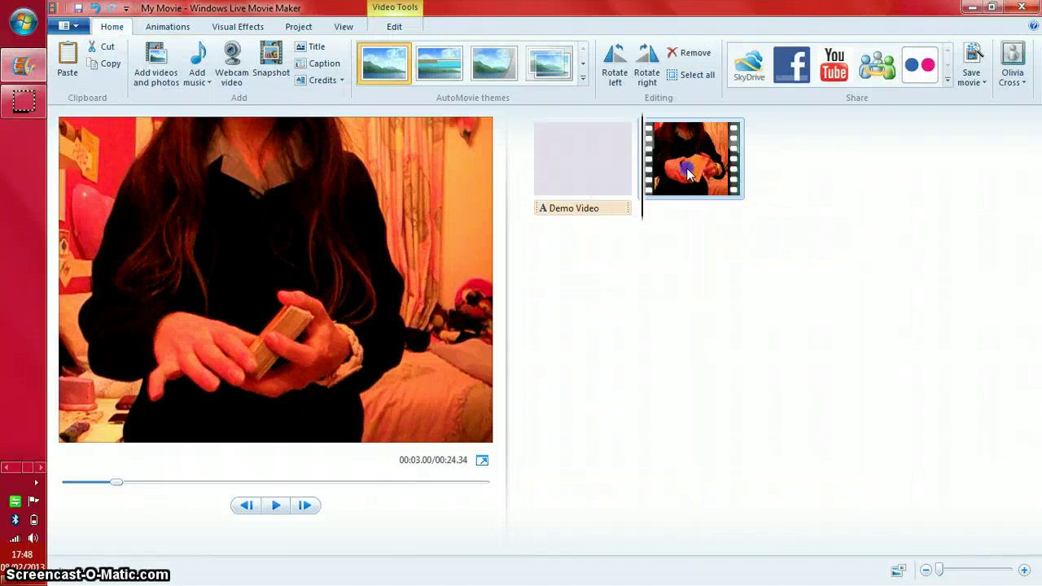
double_click(687, 174)
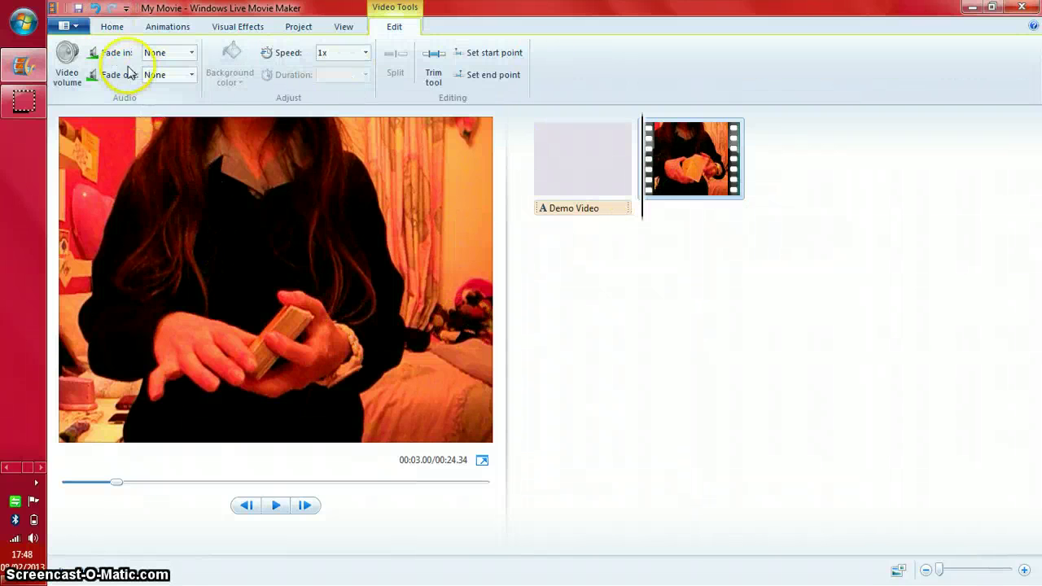
left_click(64, 79)
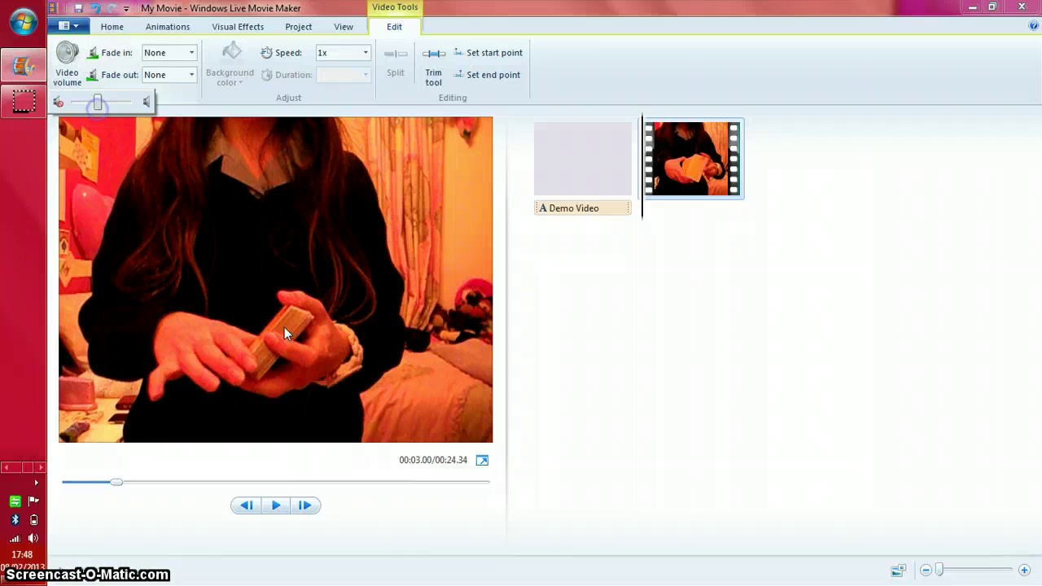
left_click(275, 504)
left_click(689, 204)
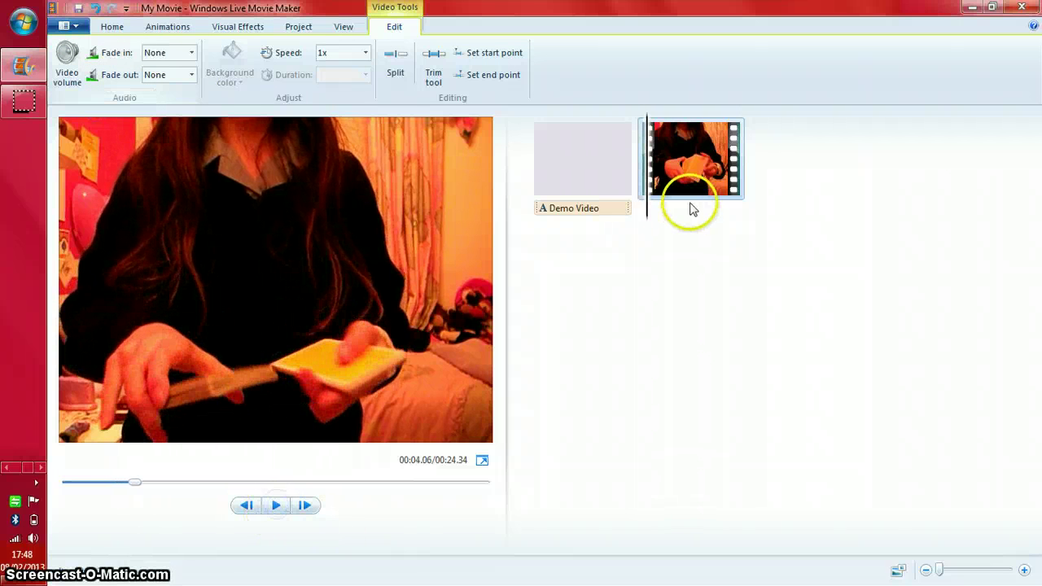
left_click(64, 79)
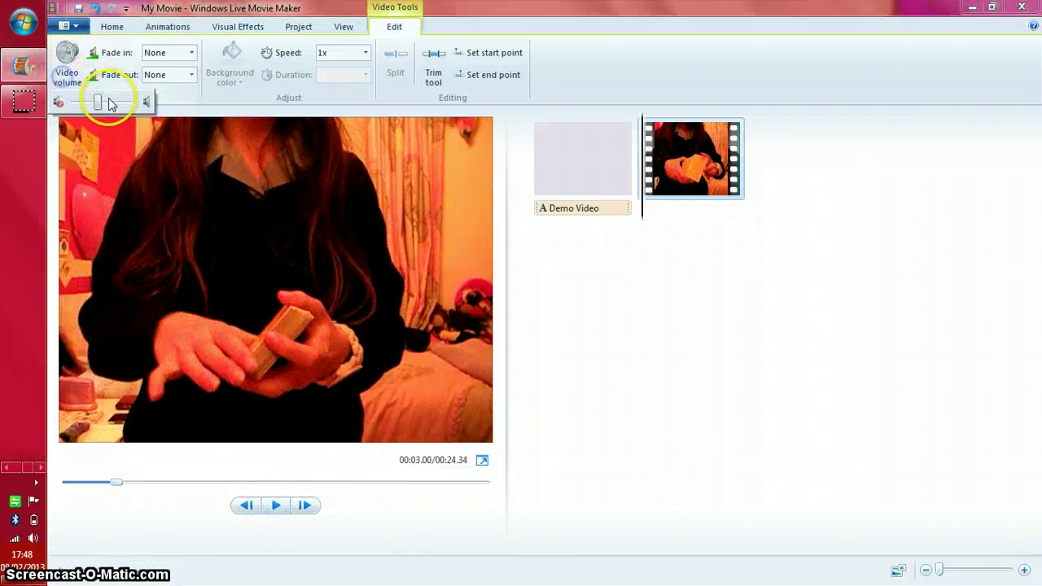
left_click(153, 177)
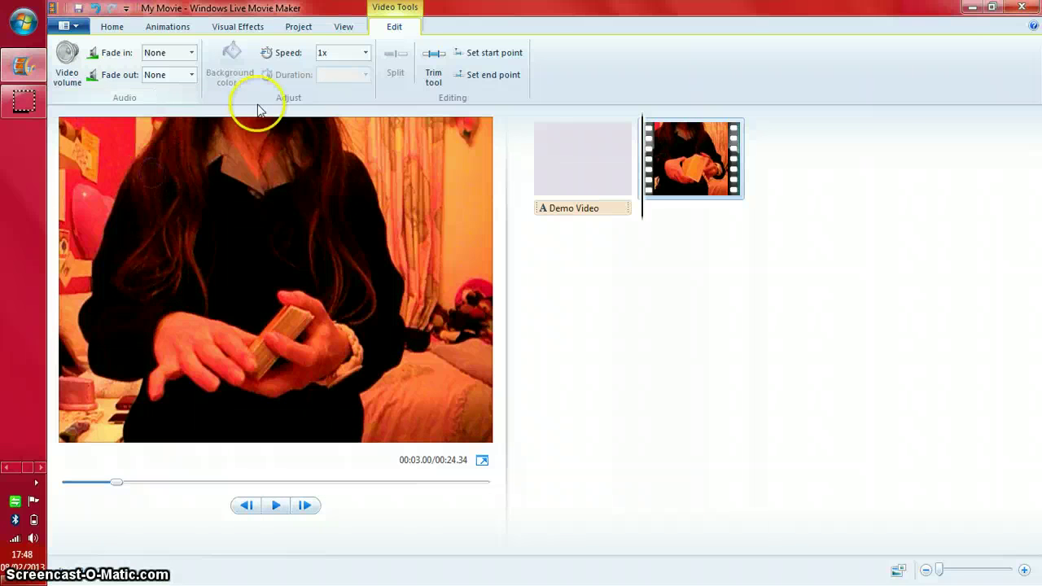
Set the video clip's speed to 0.25x, preview it and return to the clip's start.
left_click(368, 54)
left_click(355, 82)
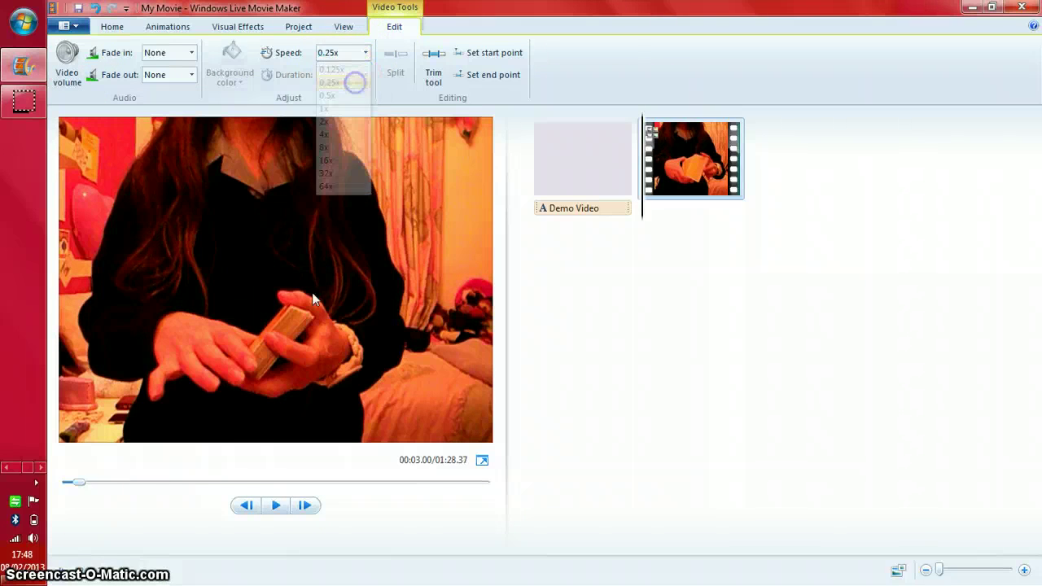
left_click(275, 504)
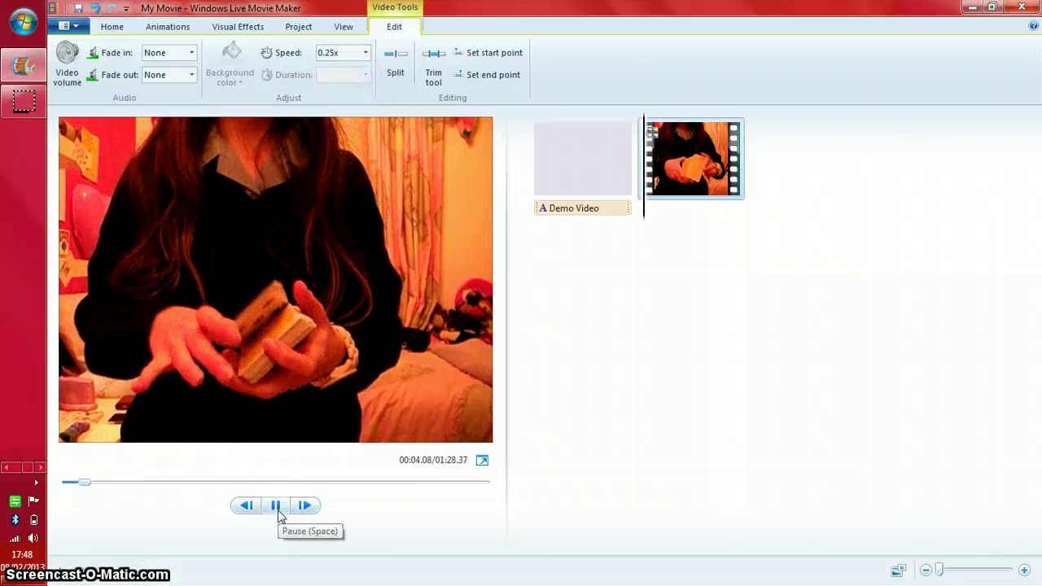
left_click(277, 508)
left_click(689, 194)
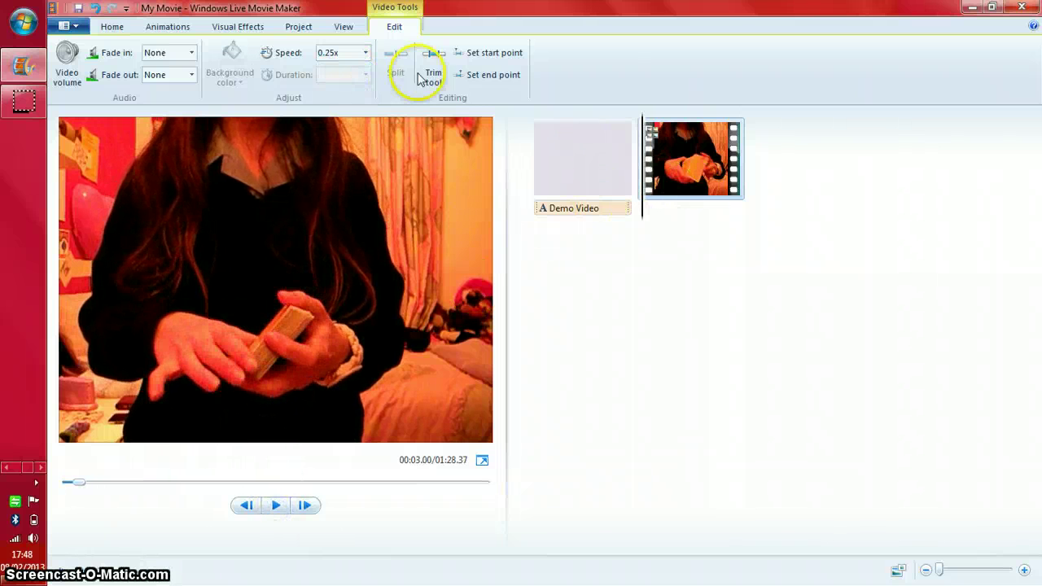
Set the video clip's speed to 4x and preview the fast playback.
left_click(368, 52)
left_click(346, 135)
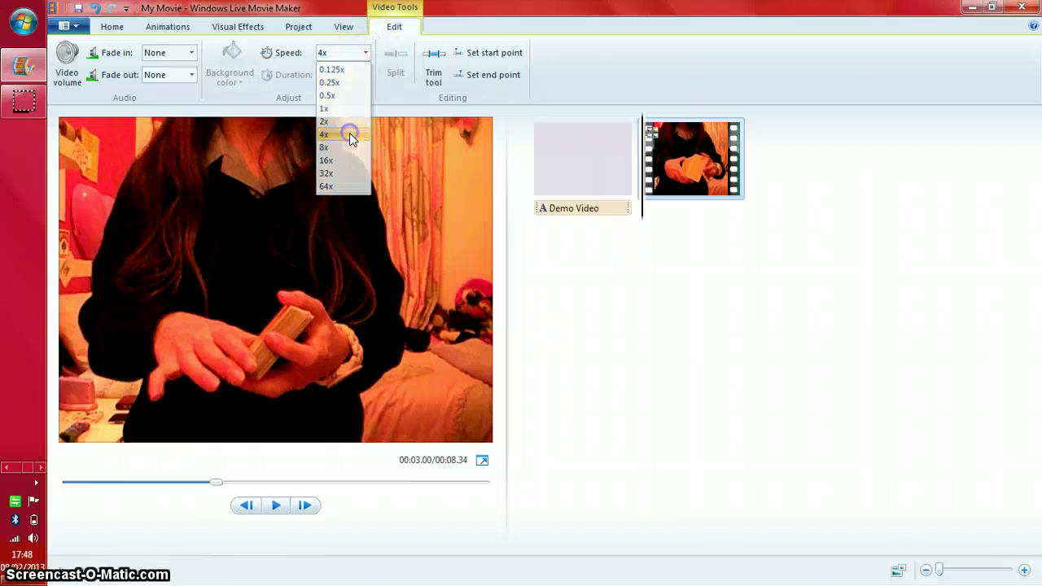
left_click(277, 506)
left_click(277, 505)
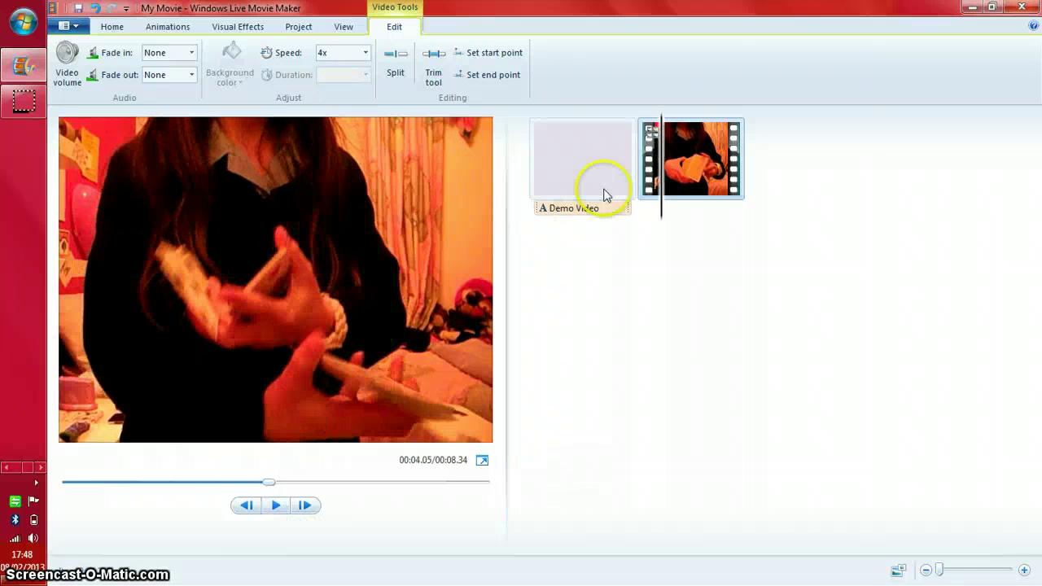
Set the video clip's speed back to 1x and move the playhead to the end of the title clip.
left_click(366, 52)
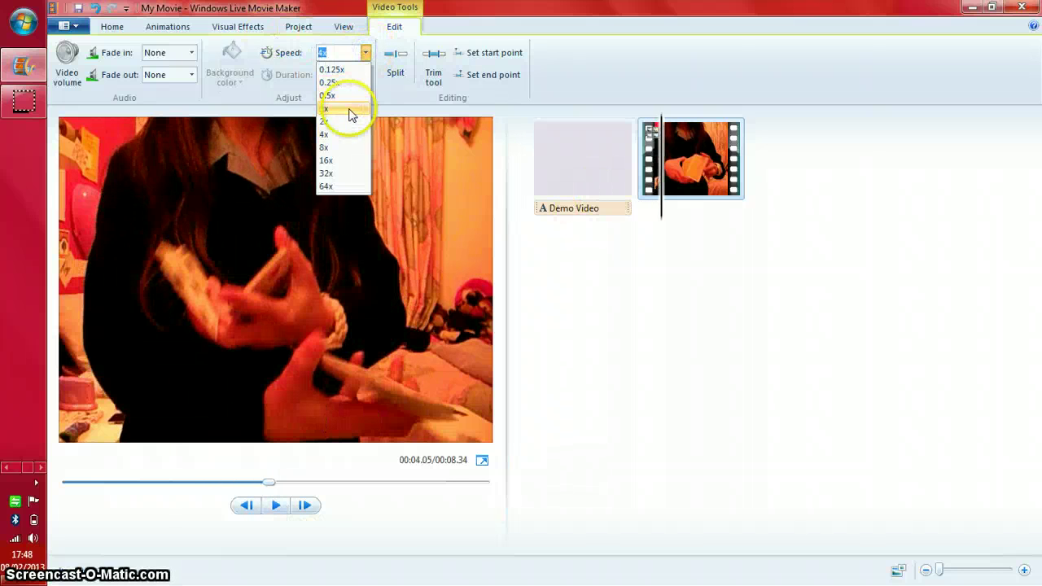
left_click(349, 108)
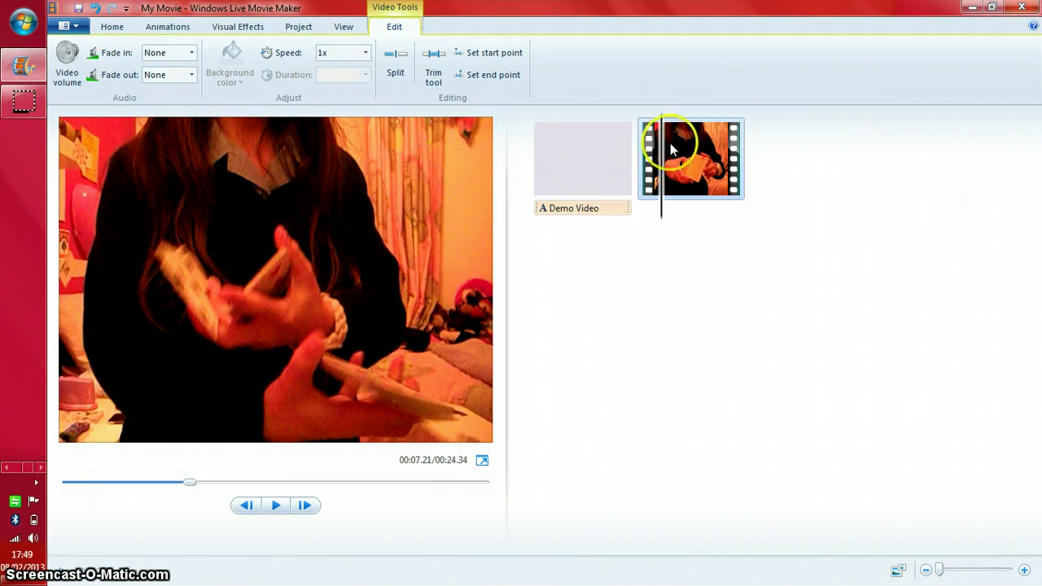
left_click(624, 219)
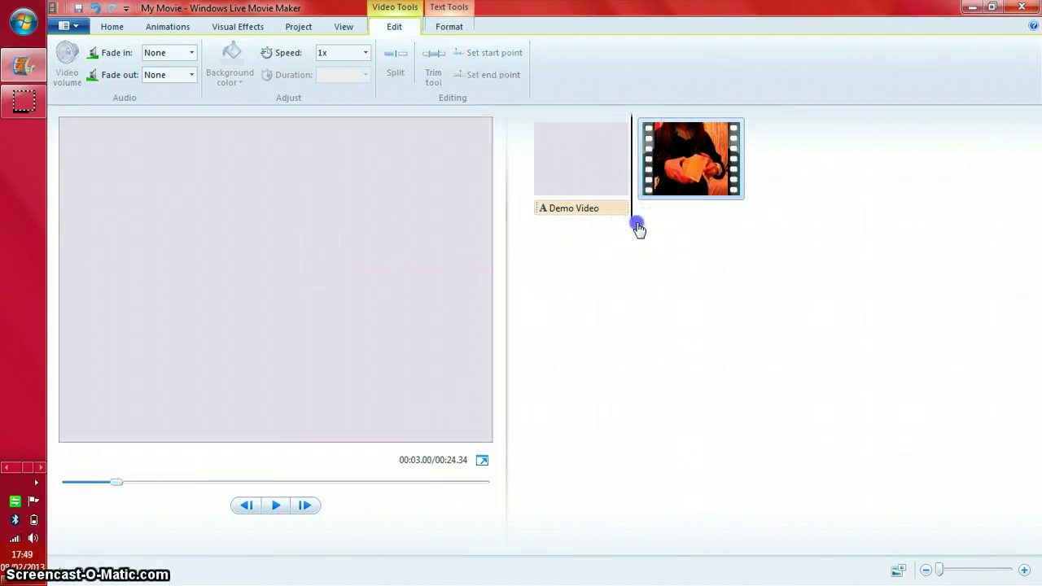
Split the video clip at about 14.34 s on the timeline and move the second part ahead of the first.
left_click_drag(638, 227, 696, 259)
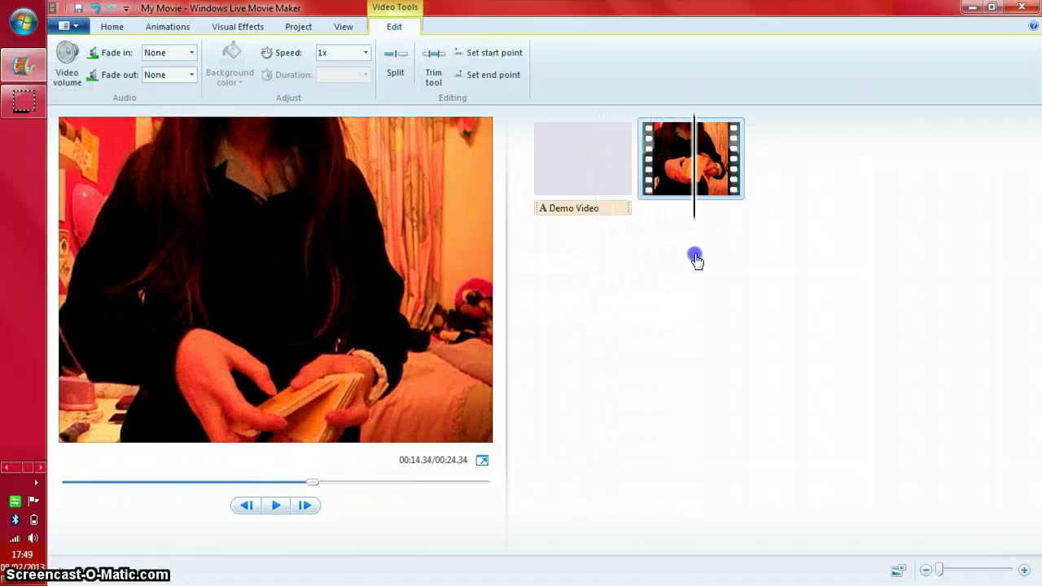
left_click(389, 85)
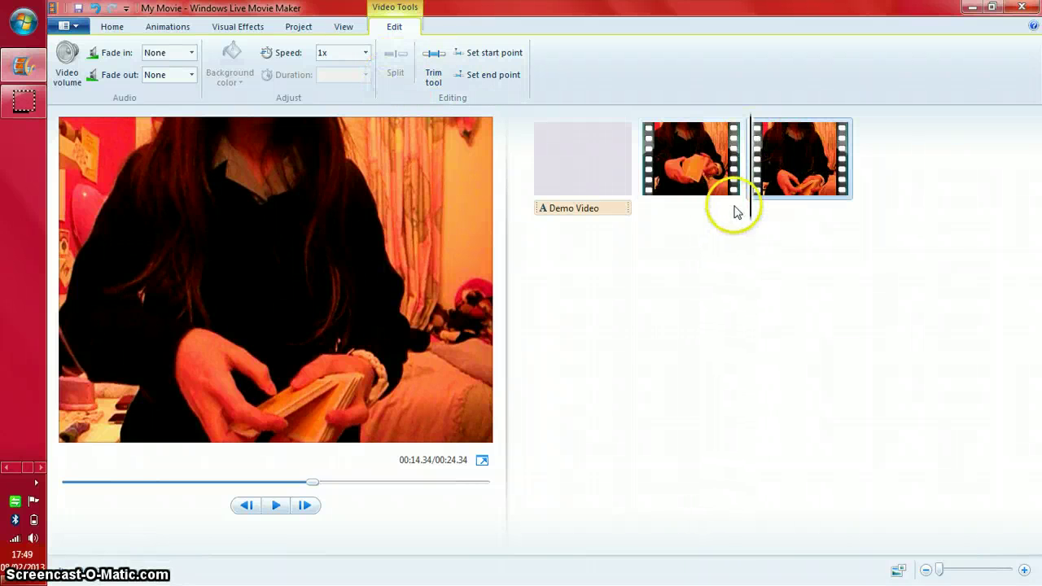
left_click_drag(733, 177, 663, 206)
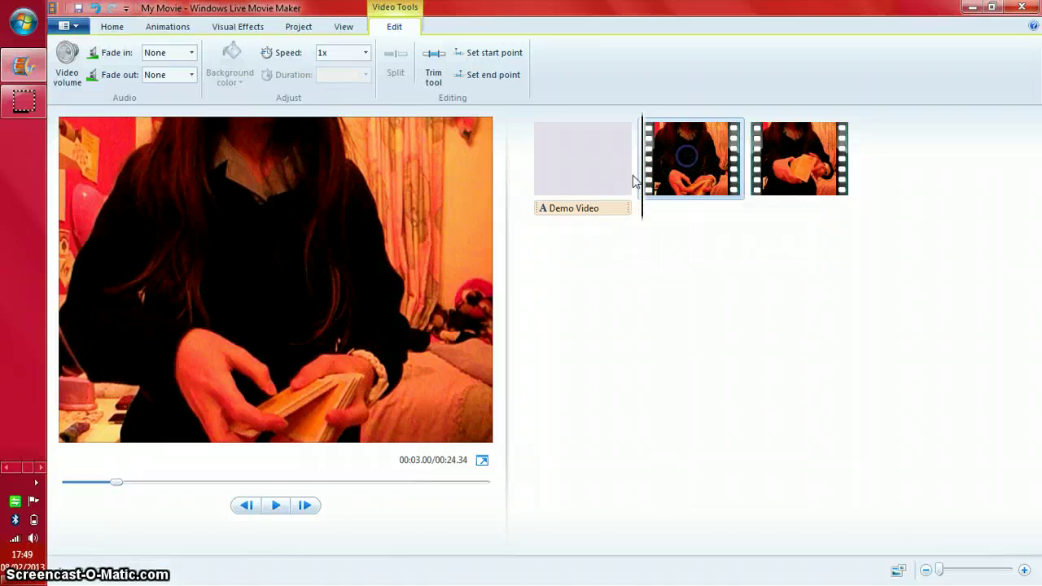
Set the trim start point of the first video clip to 0.00 s and save the trim.
left_click(433, 65)
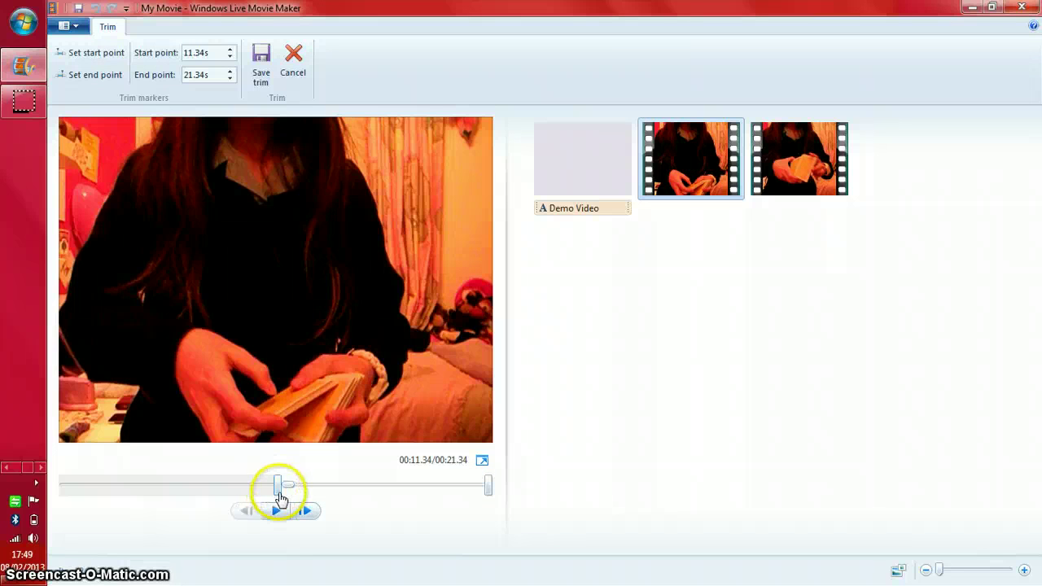
left_click_drag(279, 493, 51, 486)
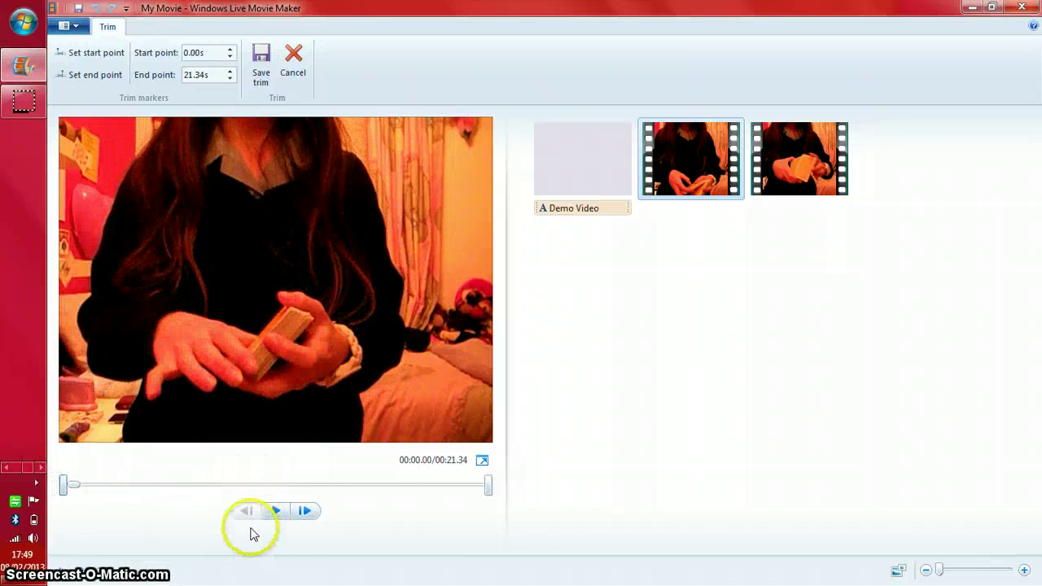
left_click(260, 58)
Move the first video clip behind the other one, then trim the new first video clip to start at about 3.07 s.
left_click_drag(675, 158, 885, 203)
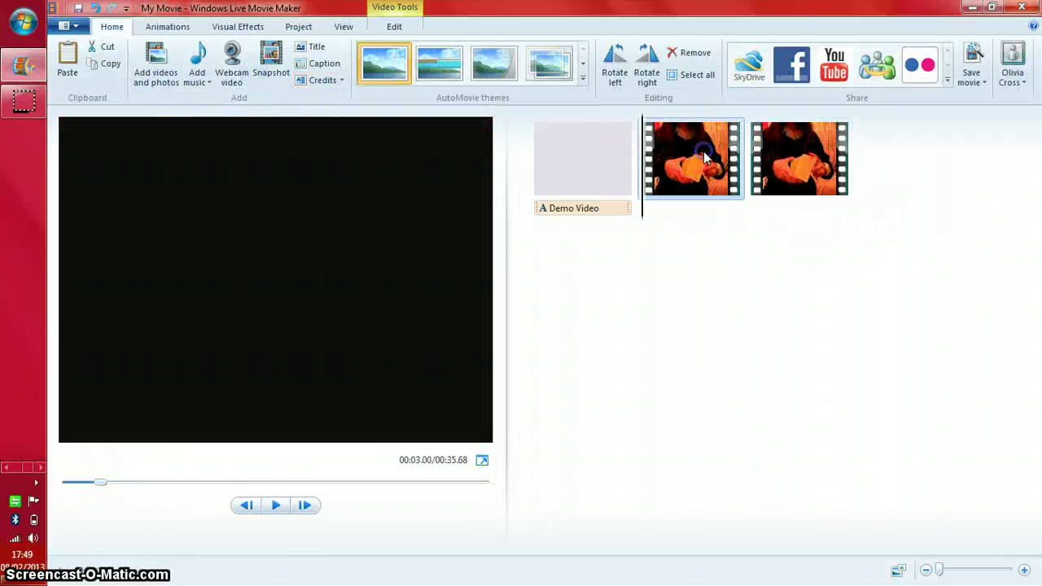
left_click(346, 26)
left_click(433, 72)
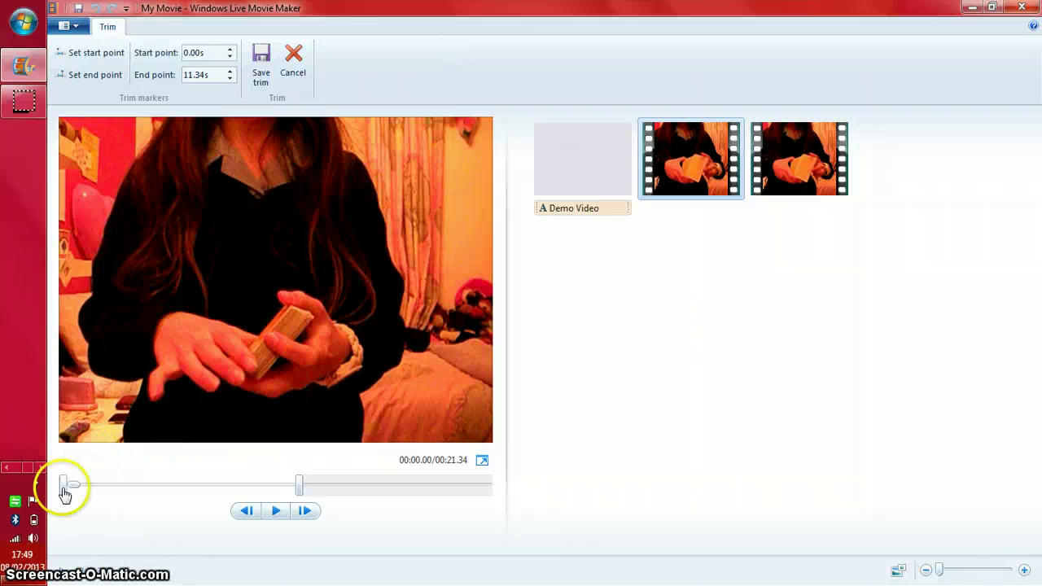
left_click_drag(64, 495, 121, 506)
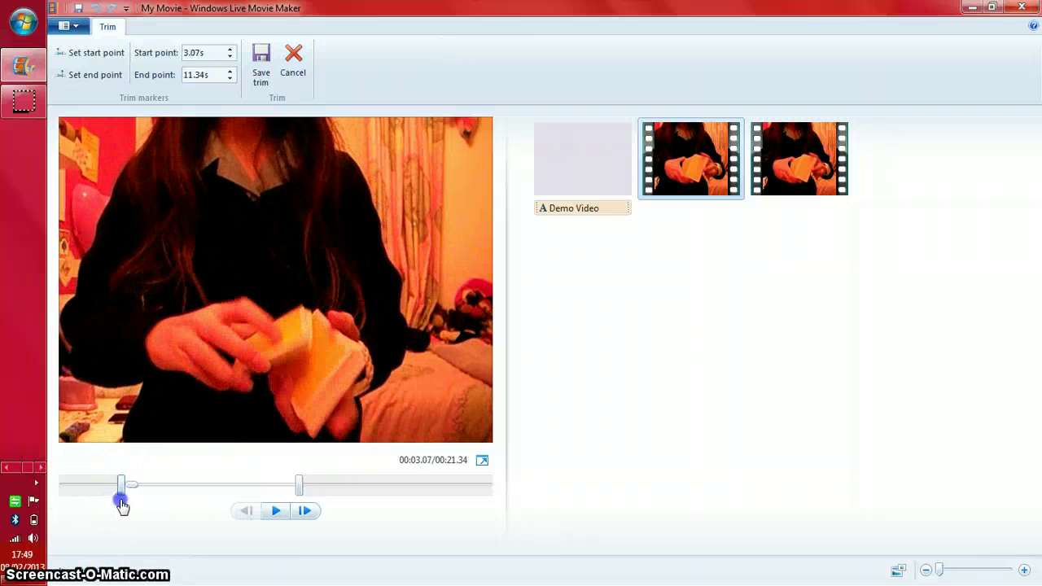
left_click(260, 61)
Insert a black title clip between the two video clips and remove its placeholder text.
left_click_drag(577, 210, 736, 230)
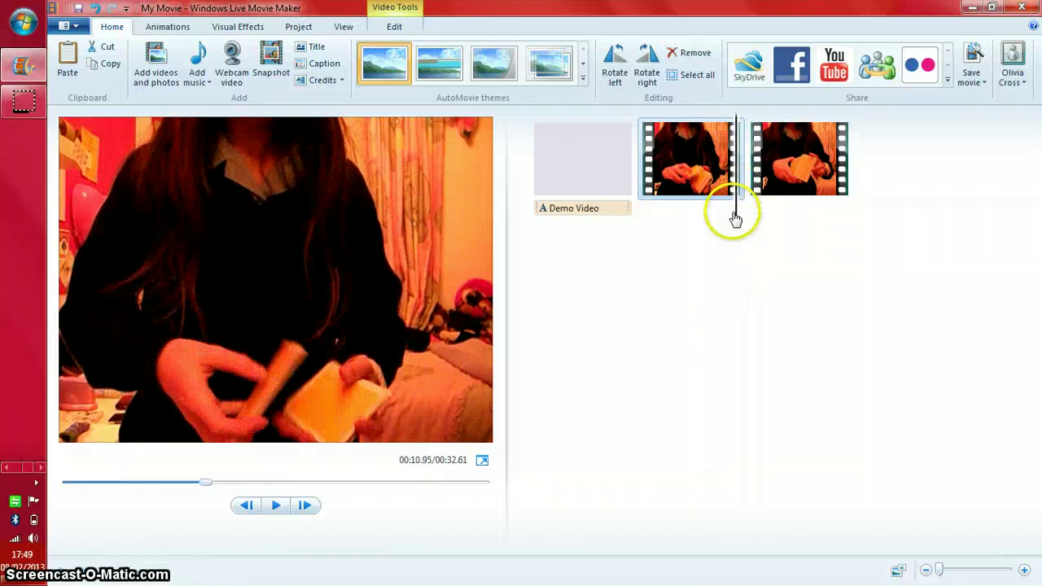
left_click(761, 219)
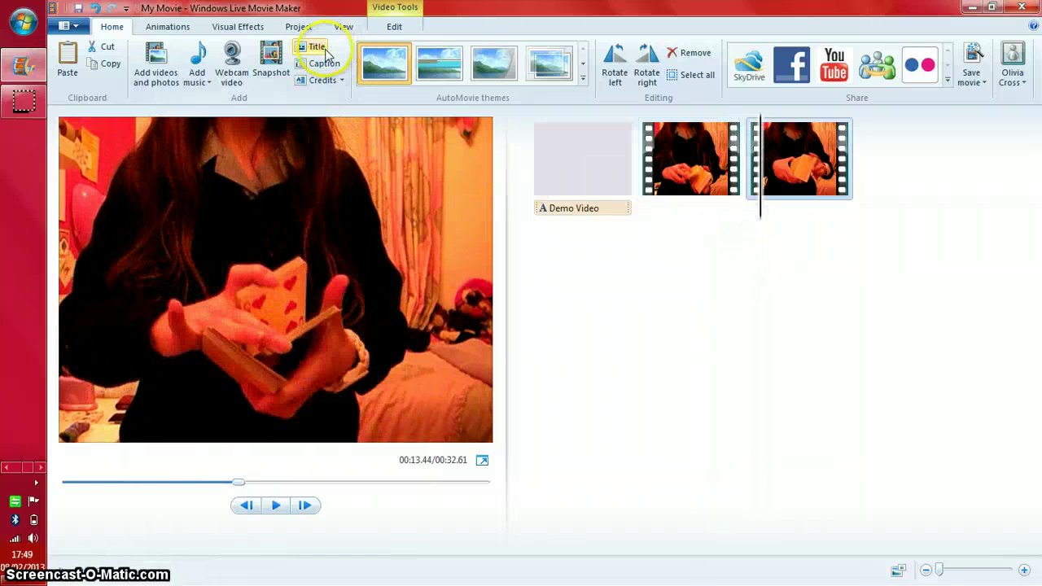
left_click(317, 50)
left_click(774, 208)
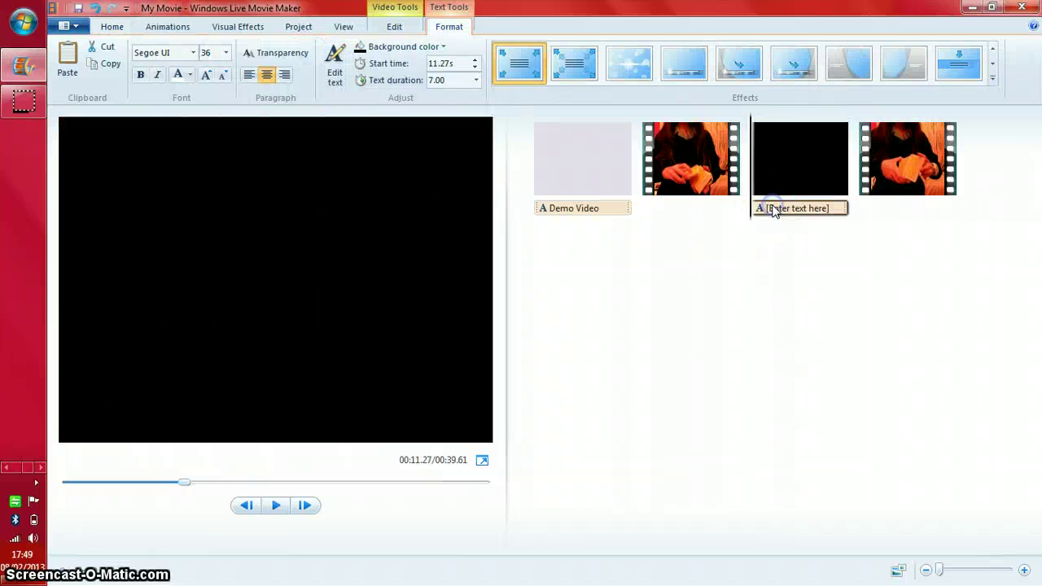
double_click(772, 172)
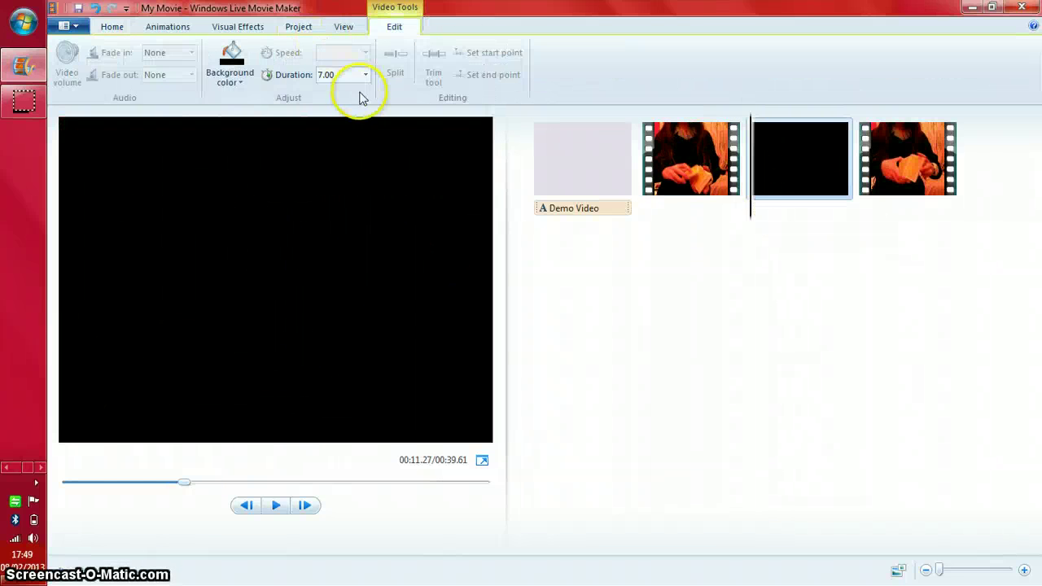
Set the black title clip's duration to 1.00 s and scrub through the last video clip.
left_click(366, 75)
left_click(350, 89)
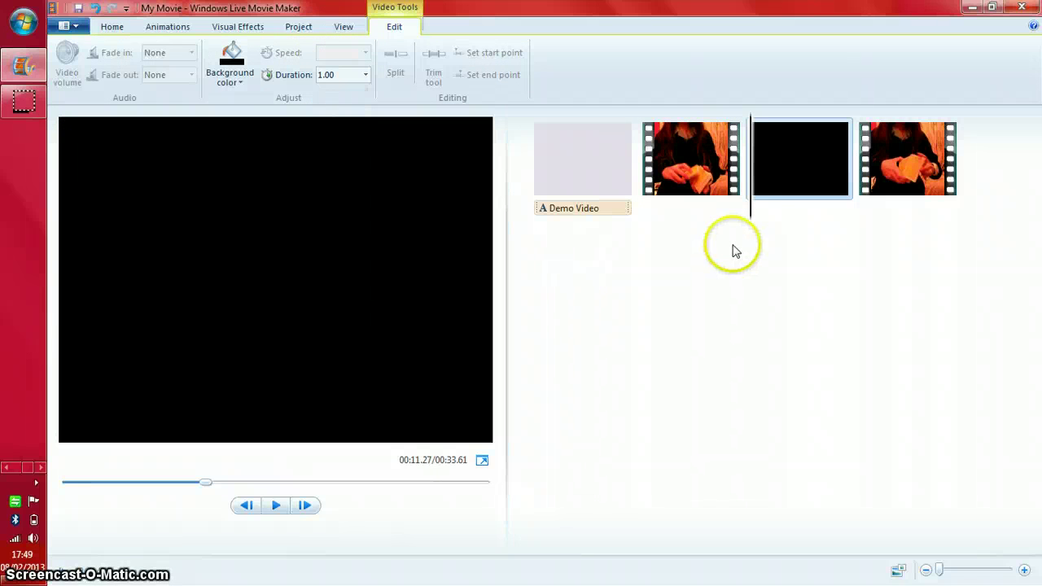
left_click(735, 214)
left_click(293, 482)
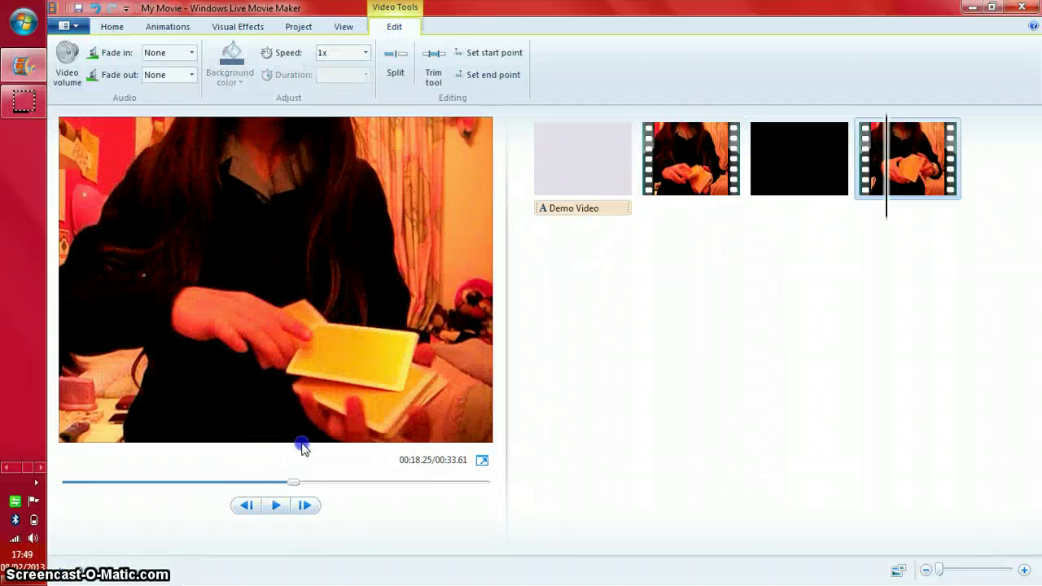
left_click(231, 487)
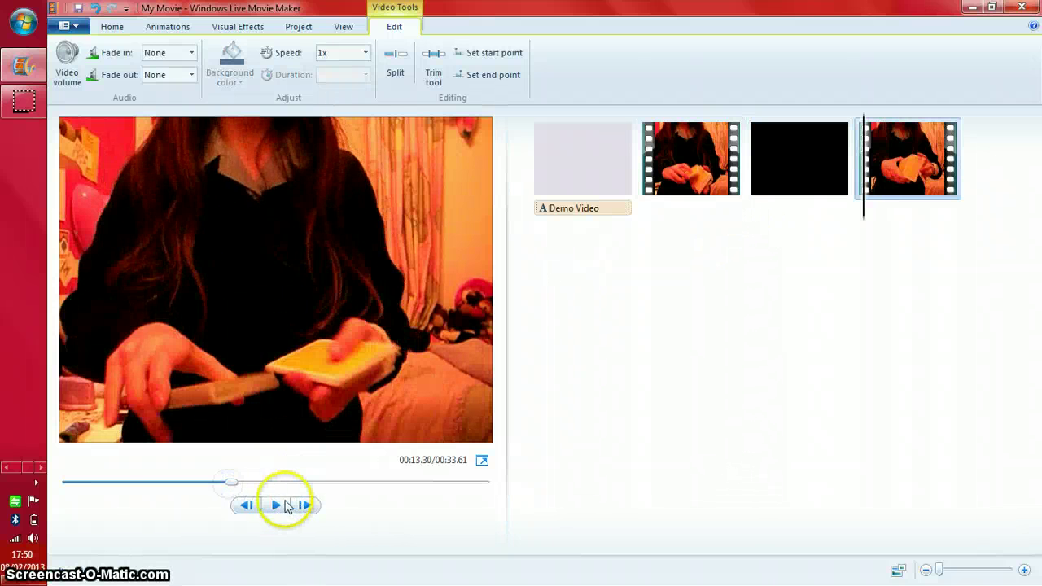
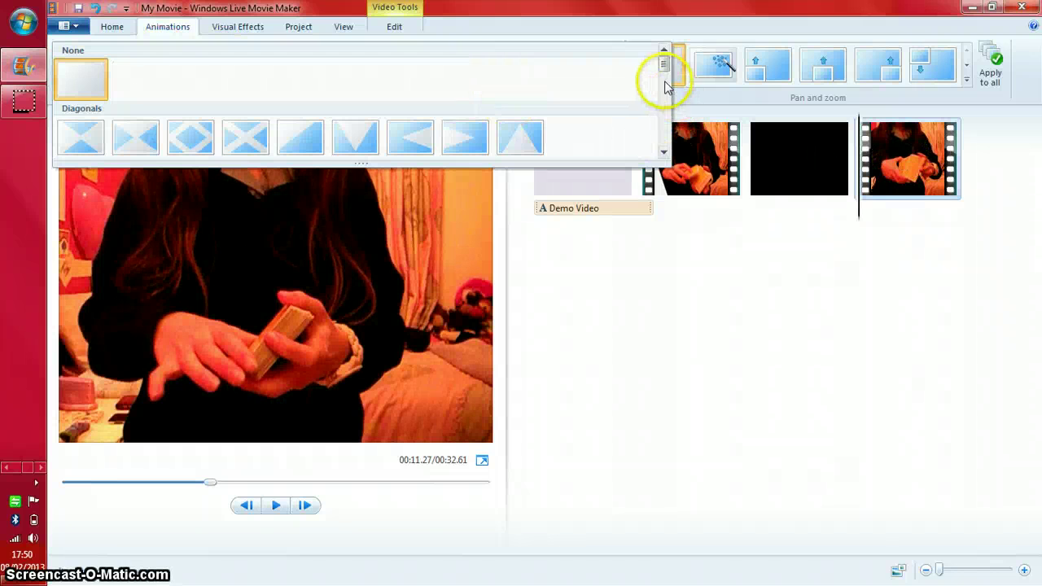
Browse the transition gallery and apply the fifth Contemporary transition to the last video clip.
left_click_drag(664, 75, 666, 95)
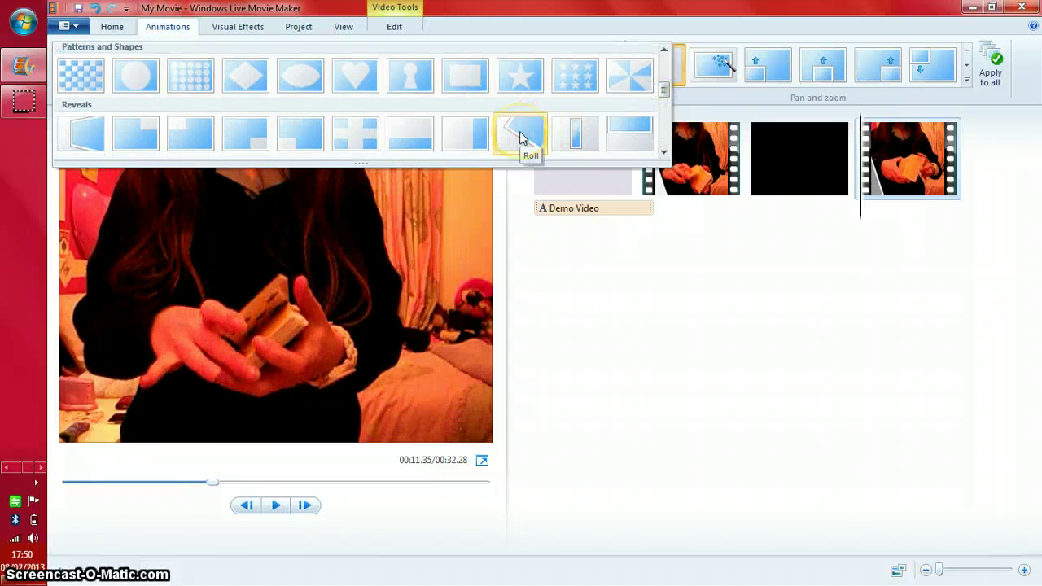
left_click_drag(664, 91, 666, 120)
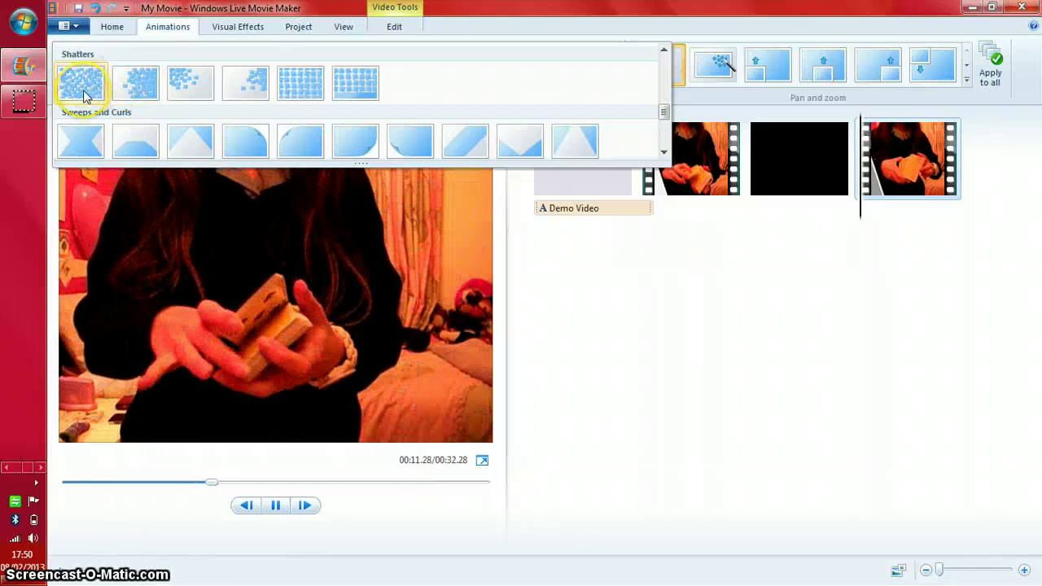
left_click(114, 101)
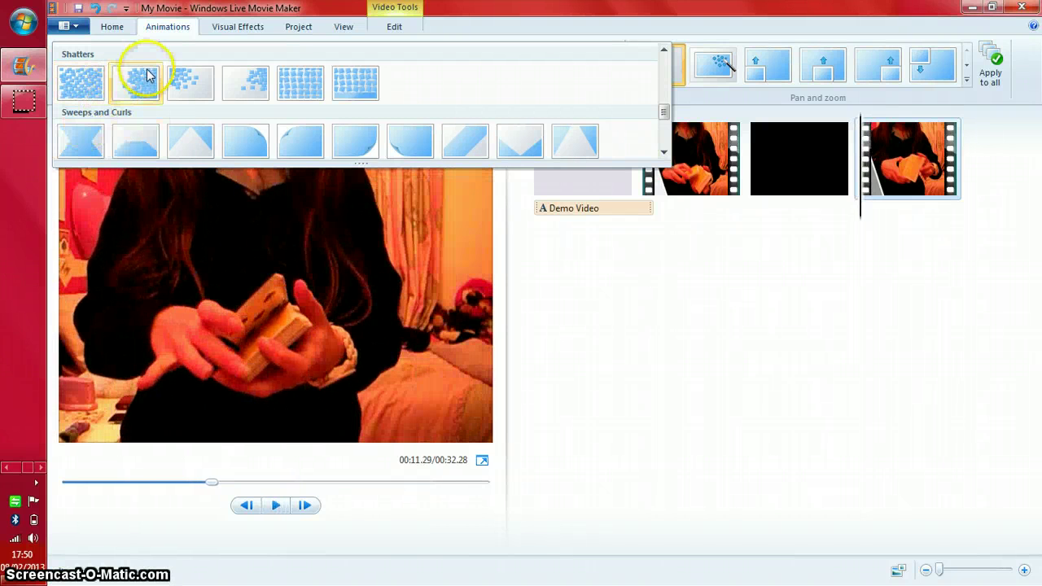
left_click_drag(663, 111, 663, 145)
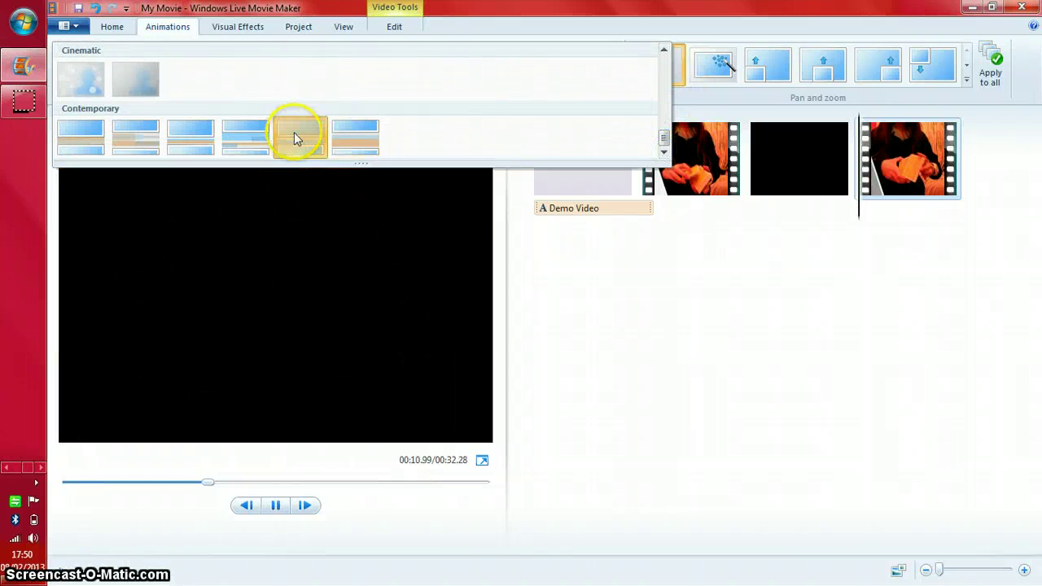
left_click(299, 134)
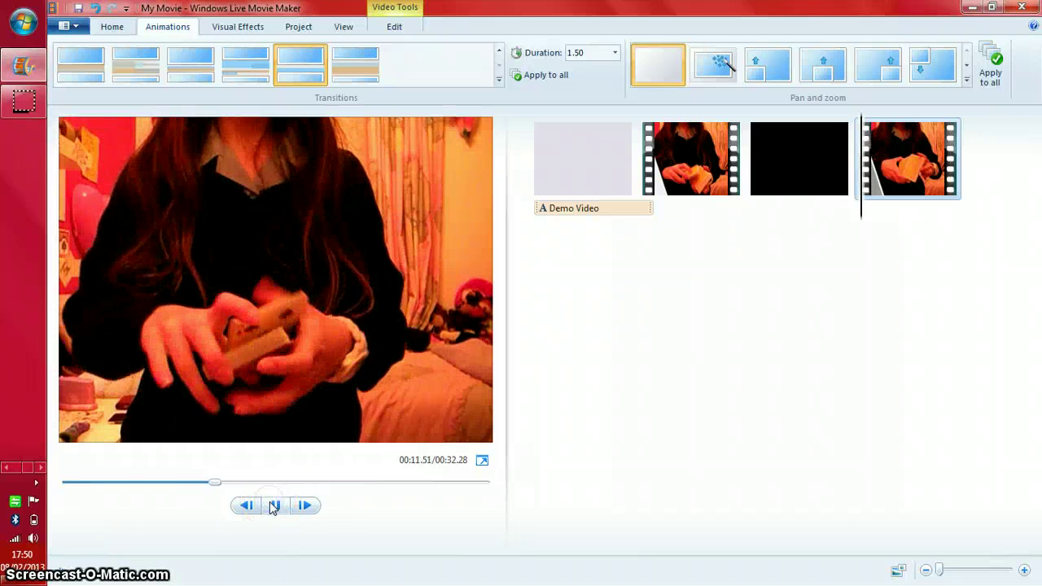
Set the last video clip's transition duration to 0.25 s and play the transition from the black clip.
left_click(842, 214)
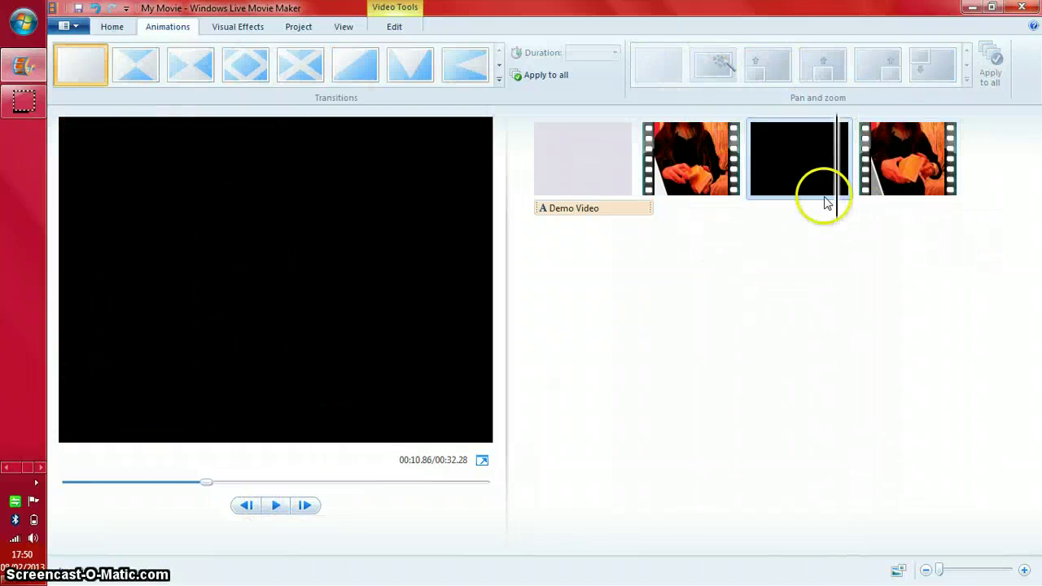
left_click(853, 222)
left_click(883, 224)
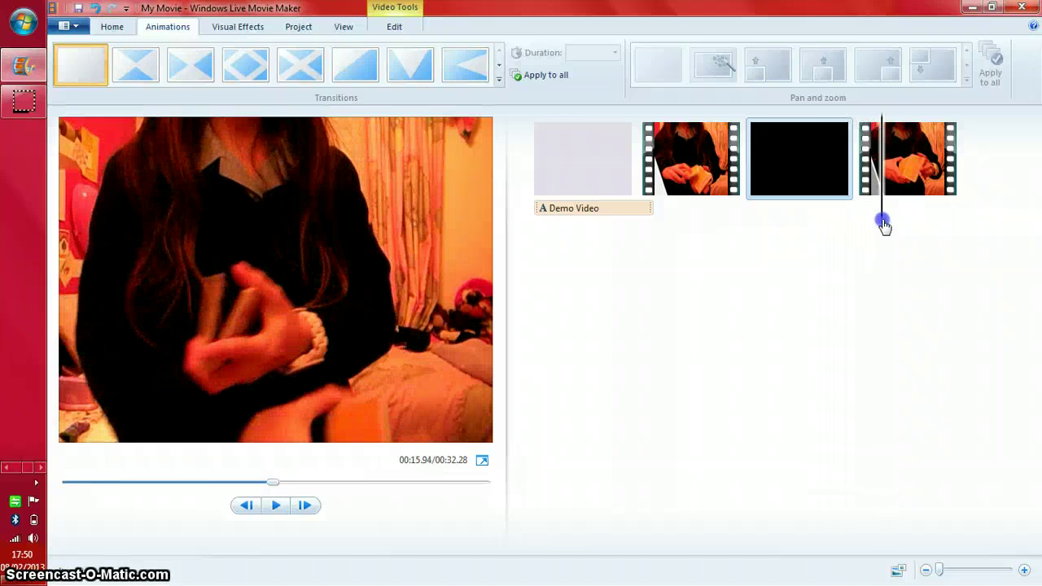
left_click(907, 216)
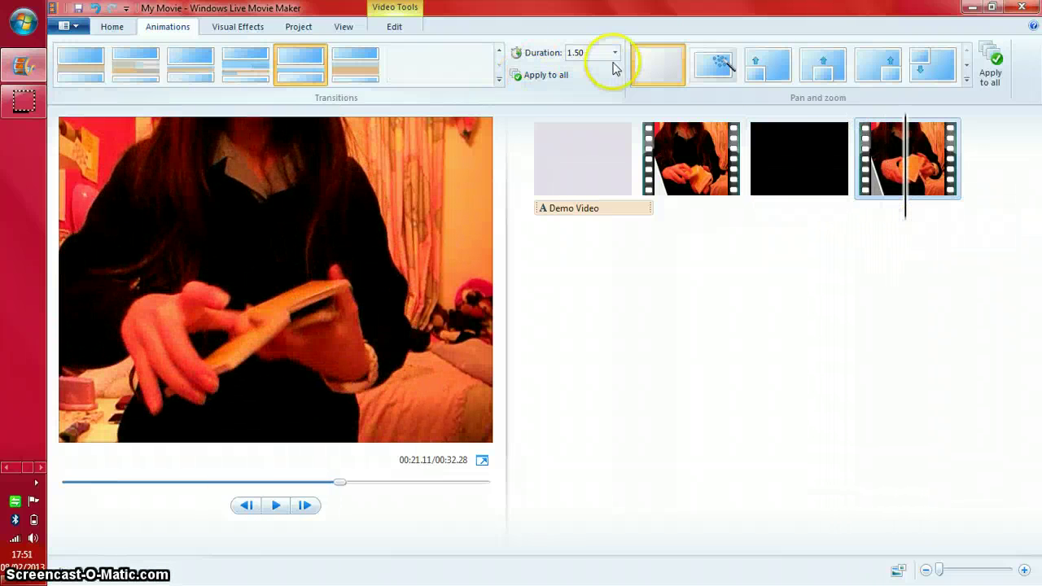
left_click(614, 54)
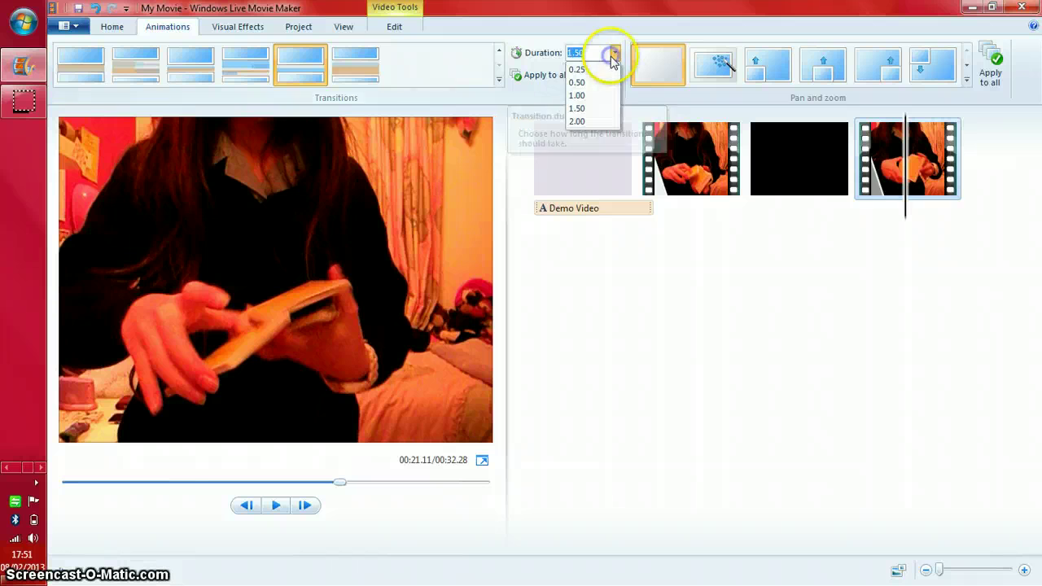
left_click(583, 72)
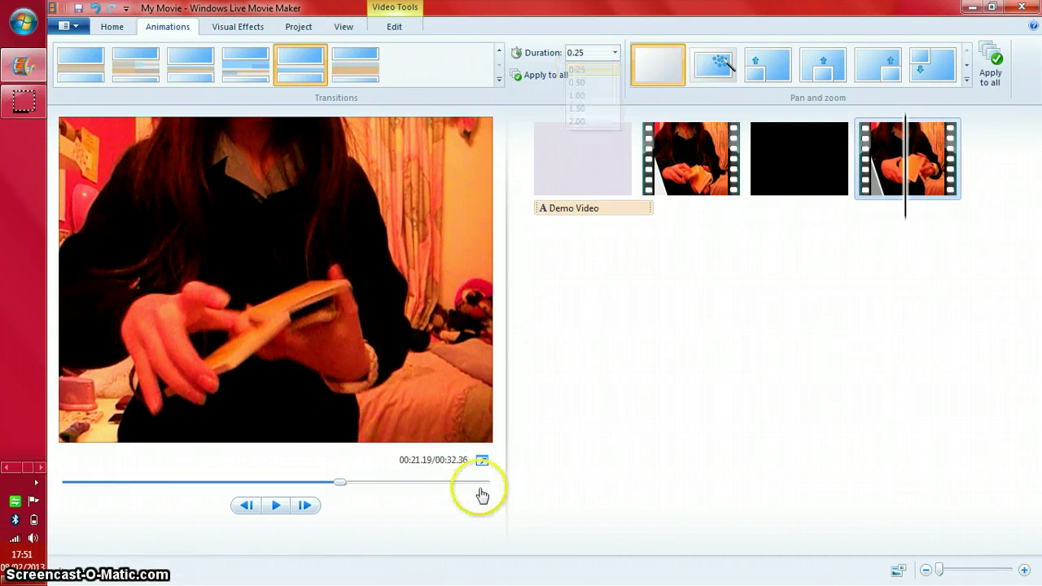
left_click(829, 214)
left_click(276, 506)
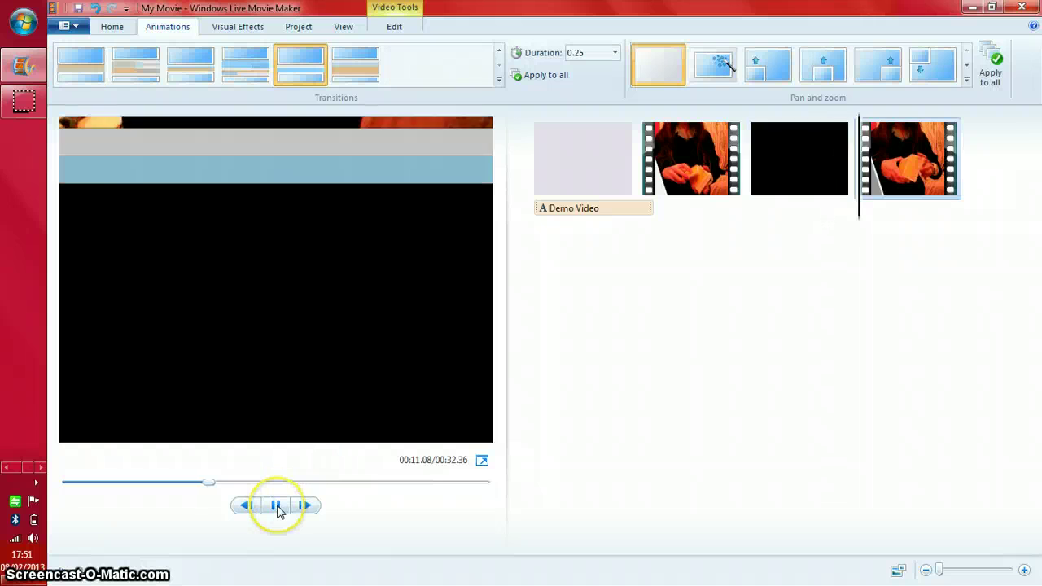
left_click(275, 505)
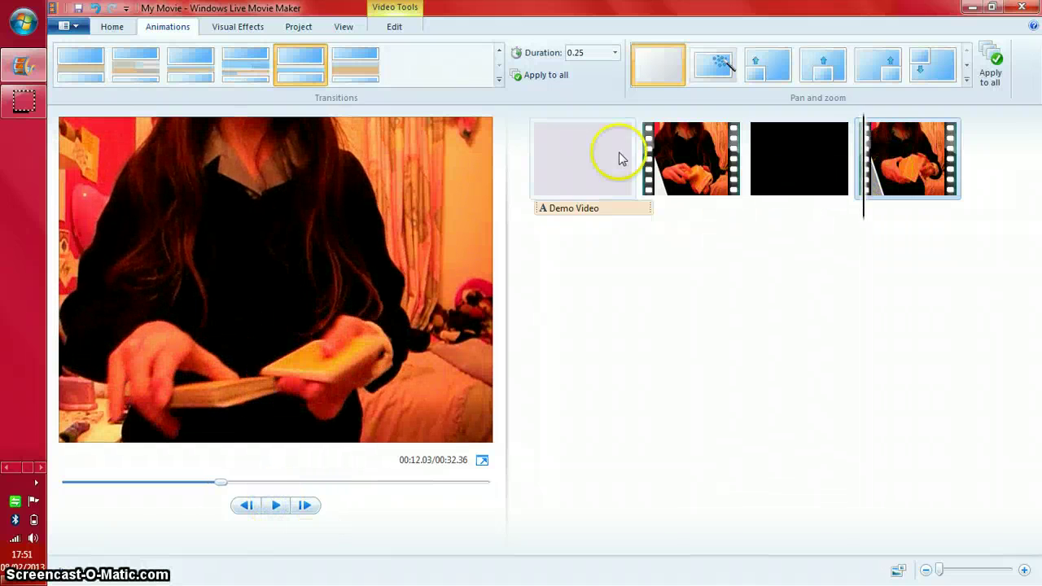
Set the last video clip's transition duration to 1.50 s and preview the movie from the title clip into the first video clip.
left_click(615, 53)
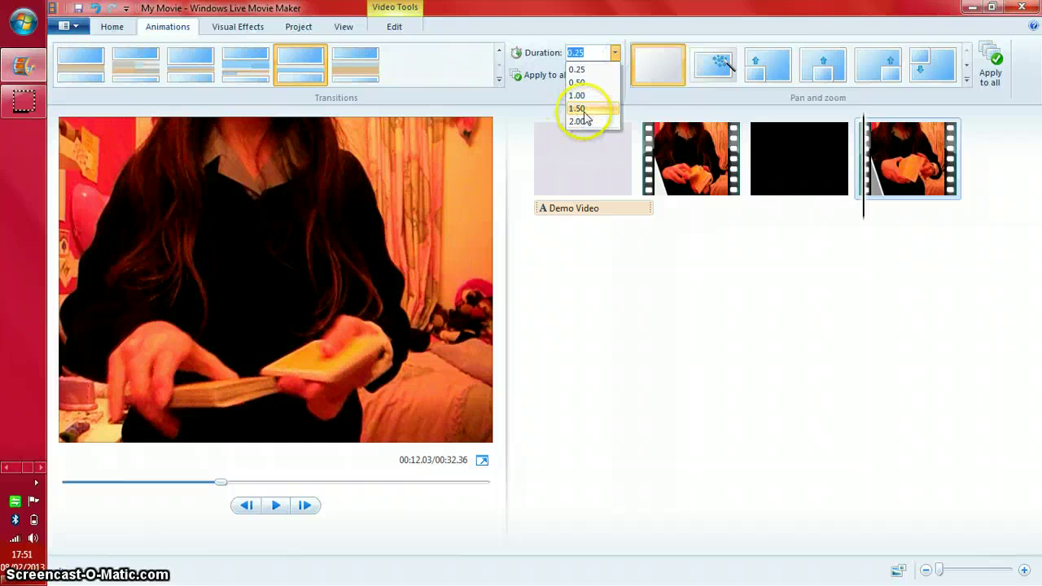
left_click(578, 108)
left_click(656, 209)
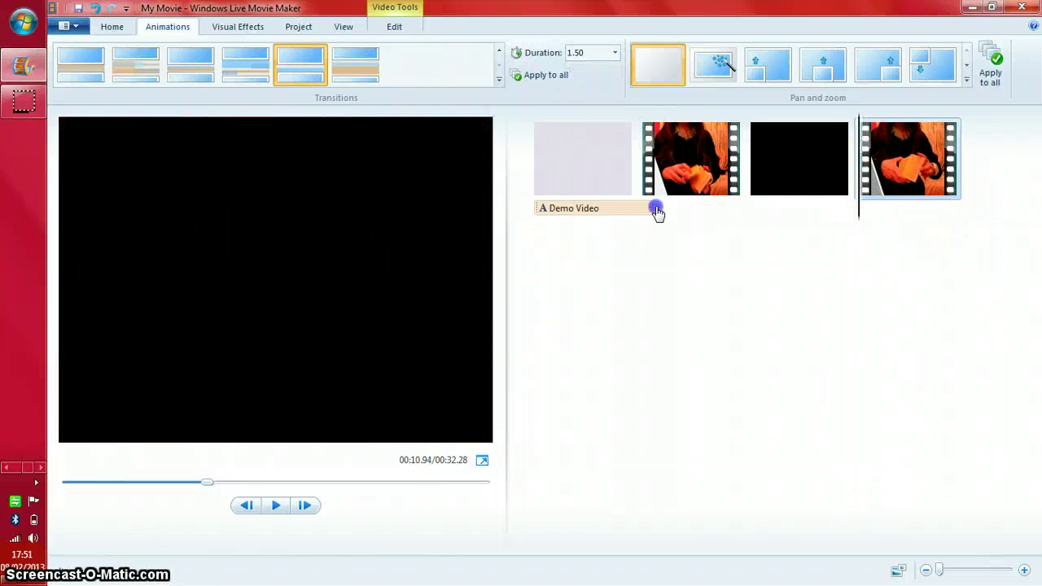
left_click(544, 214)
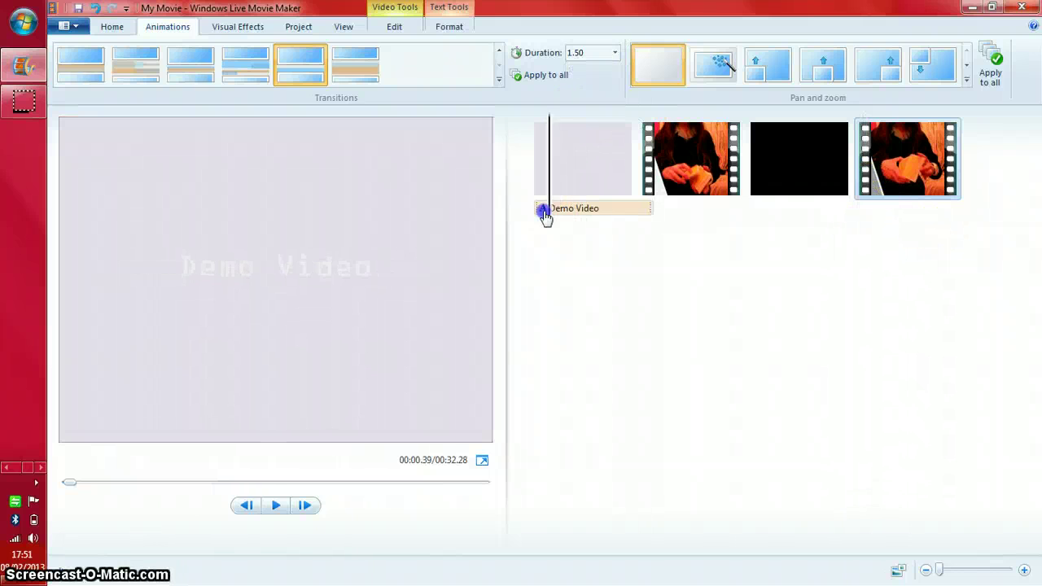
left_click(276, 506)
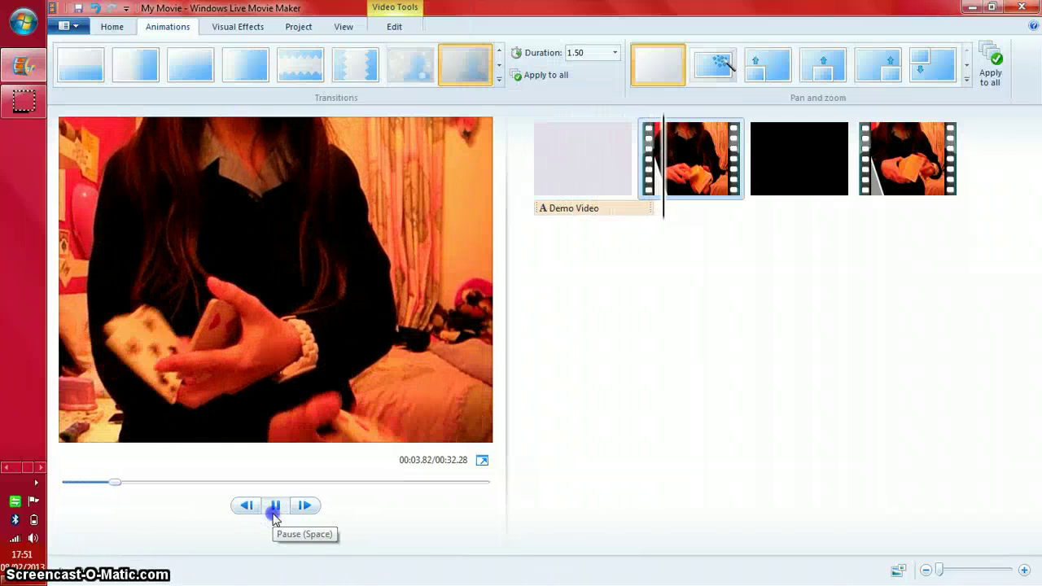
left_click(275, 505)
Slow the first video clip after the title down to 0.25x speed.
left_click(681, 133)
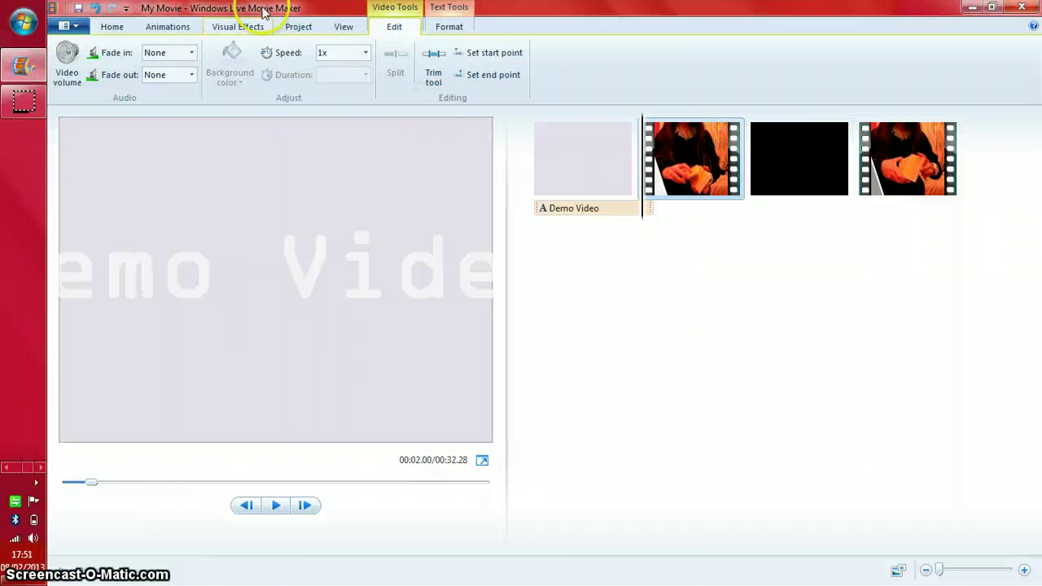
left_click(112, 27)
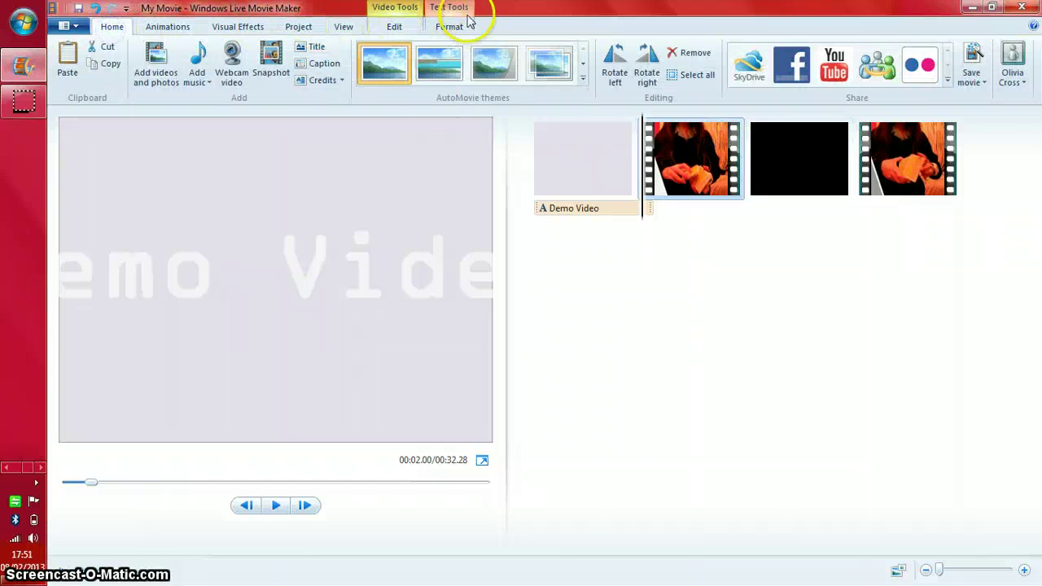
left_click(394, 27)
left_click(364, 55)
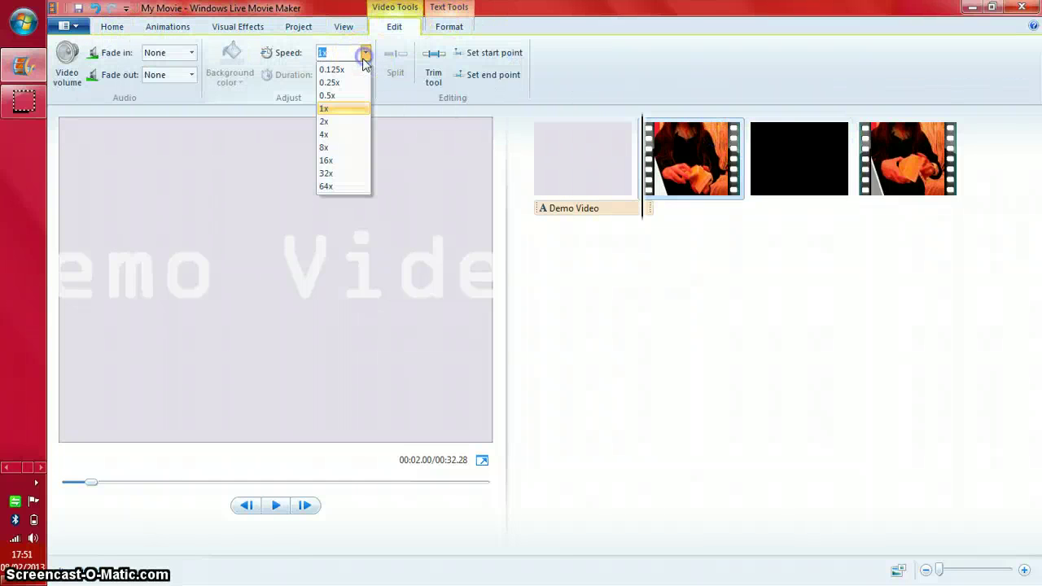
left_click(355, 82)
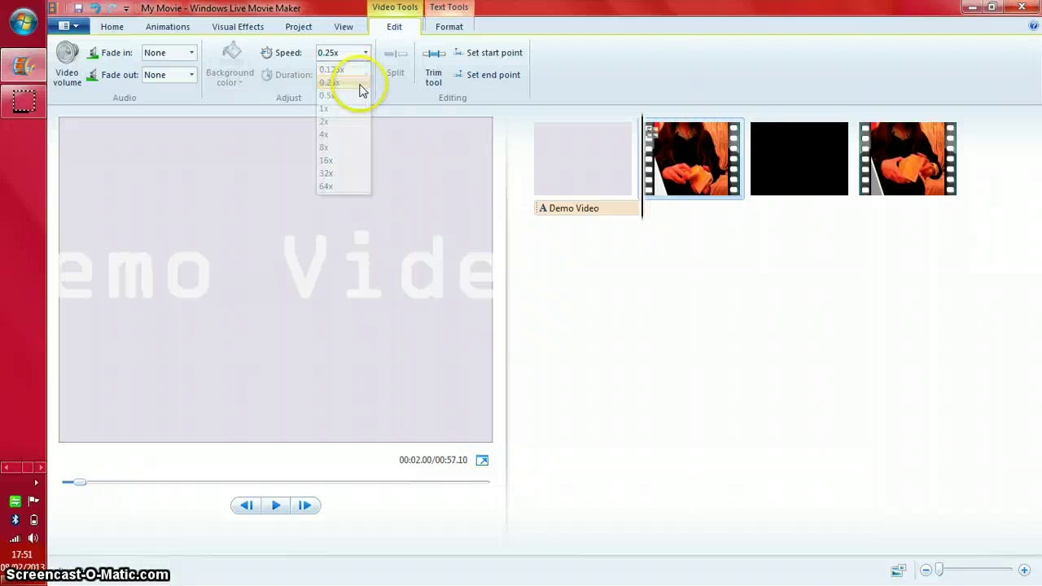
Trim the first video clip to an end point of 8.84 s, preview it and save the trim.
left_click(711, 156)
left_click(427, 72)
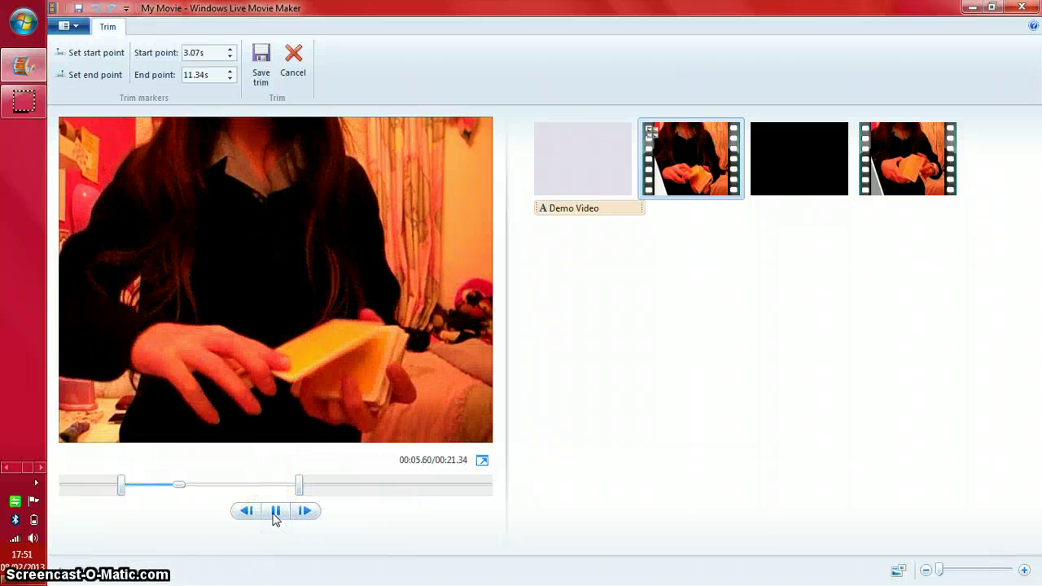
left_click(275, 511)
left_click_drag(298, 487, 251, 494)
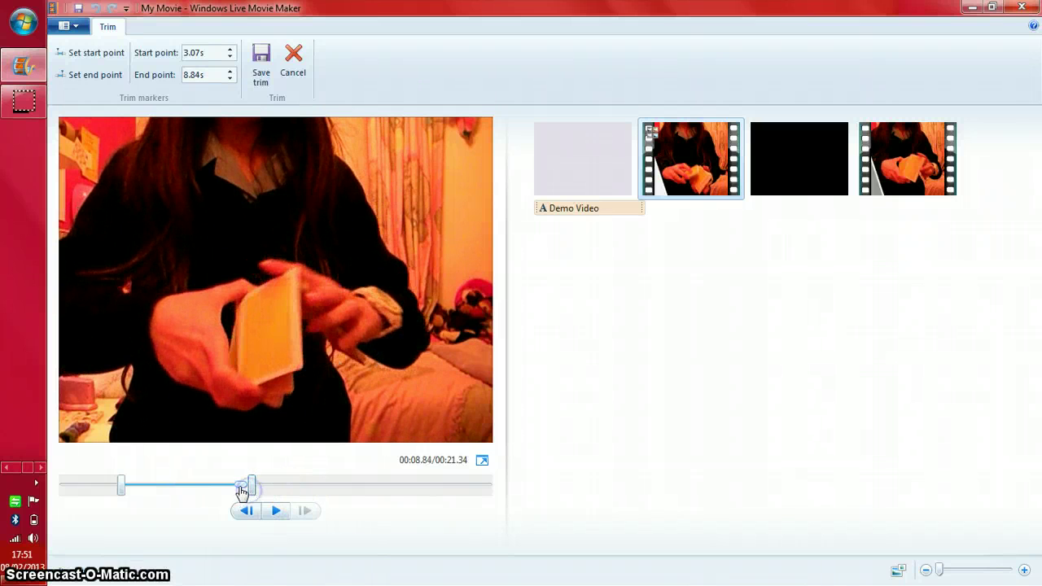
left_click(277, 511)
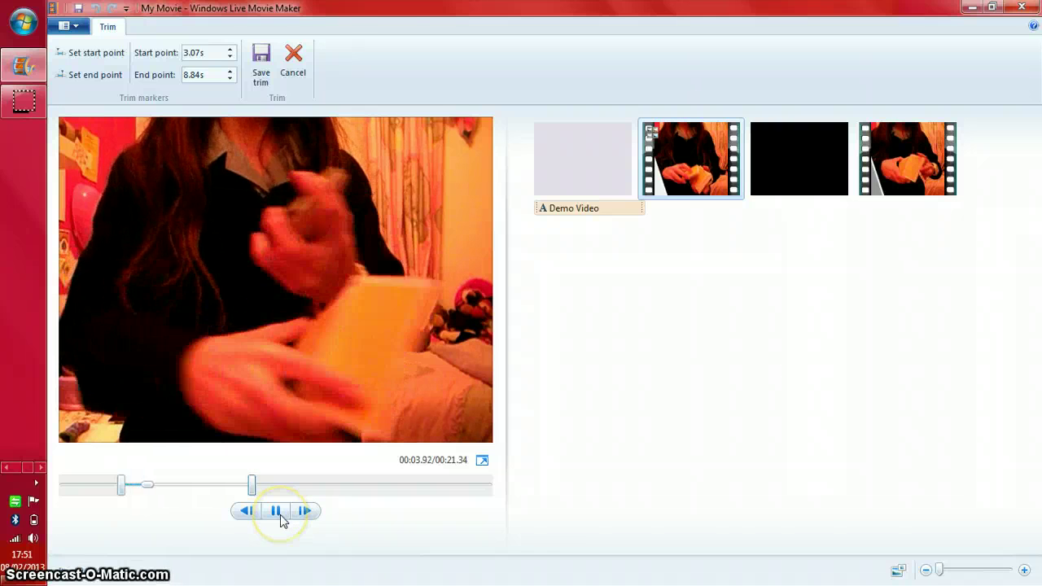
left_click(277, 513)
left_click(259, 65)
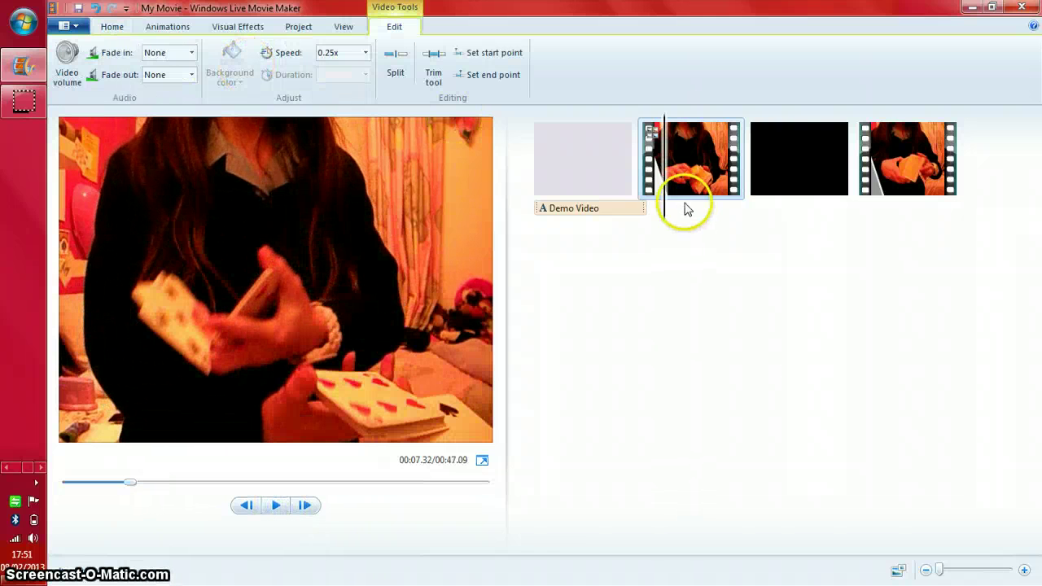
Speed the last video clip up to 4x and move the playhead back over the title clip.
left_click(909, 204)
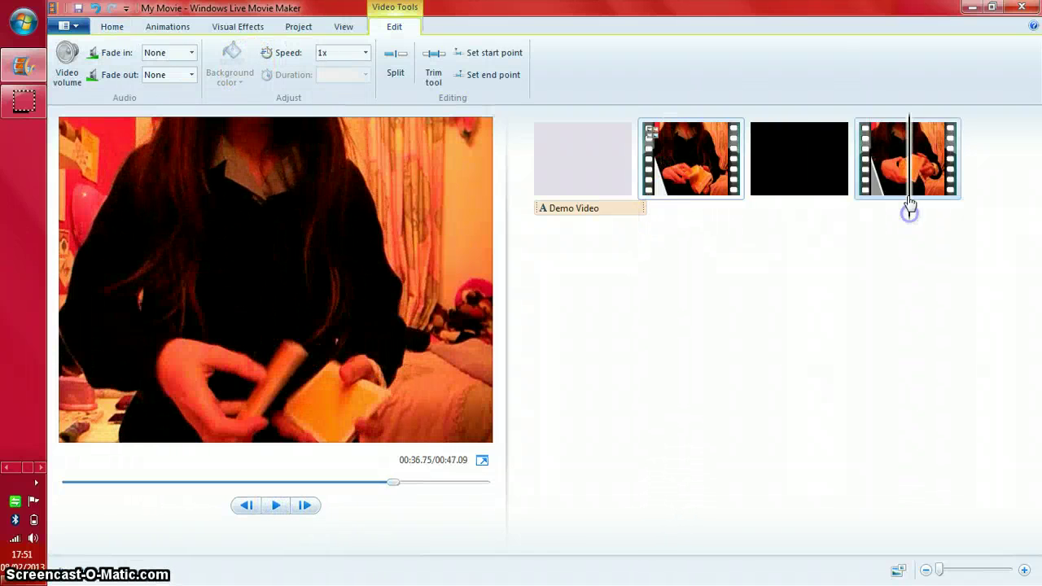
left_click(389, 55)
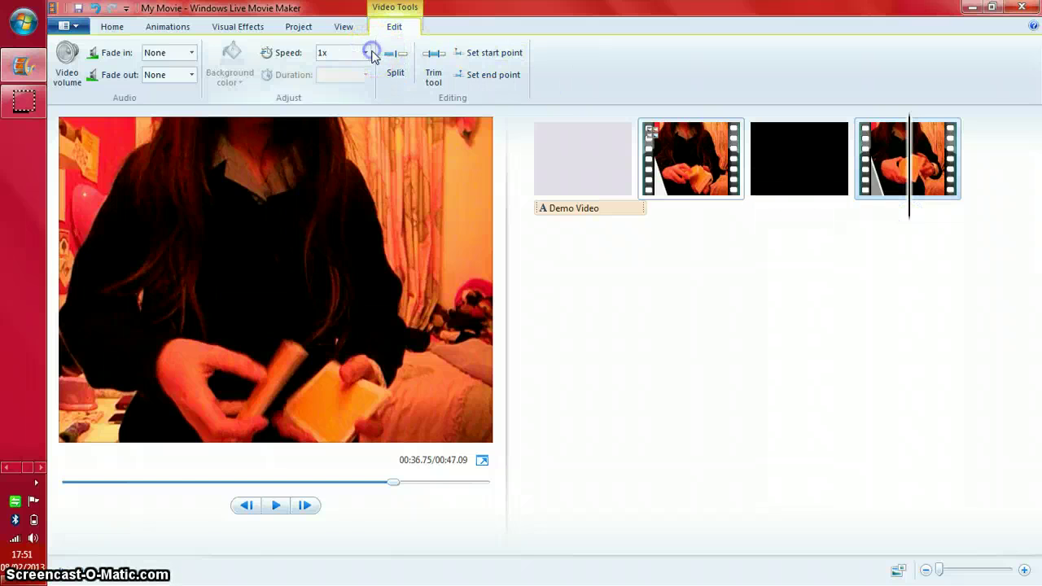
left_click(364, 53)
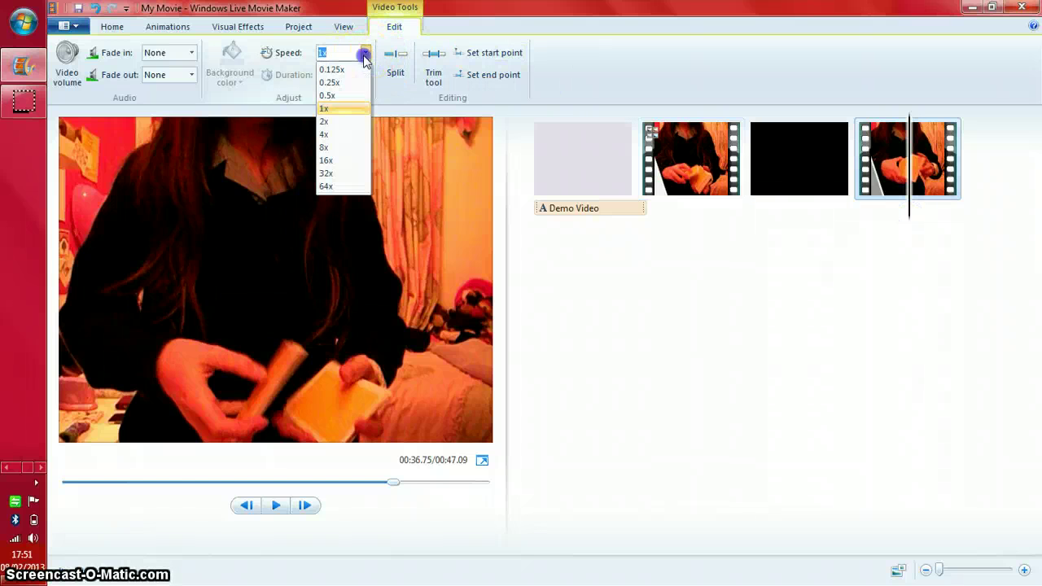
left_click(346, 135)
left_click(755, 193)
left_click(578, 208)
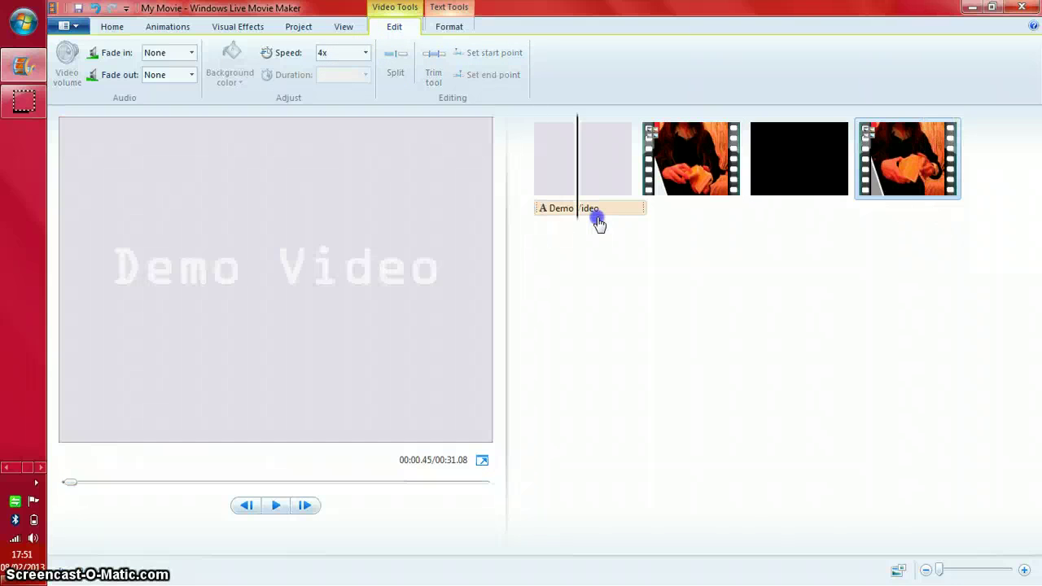
left_click_drag(598, 224, 509, 246)
Apply the Edge detection visual effect to the first video clip.
left_click(701, 138)
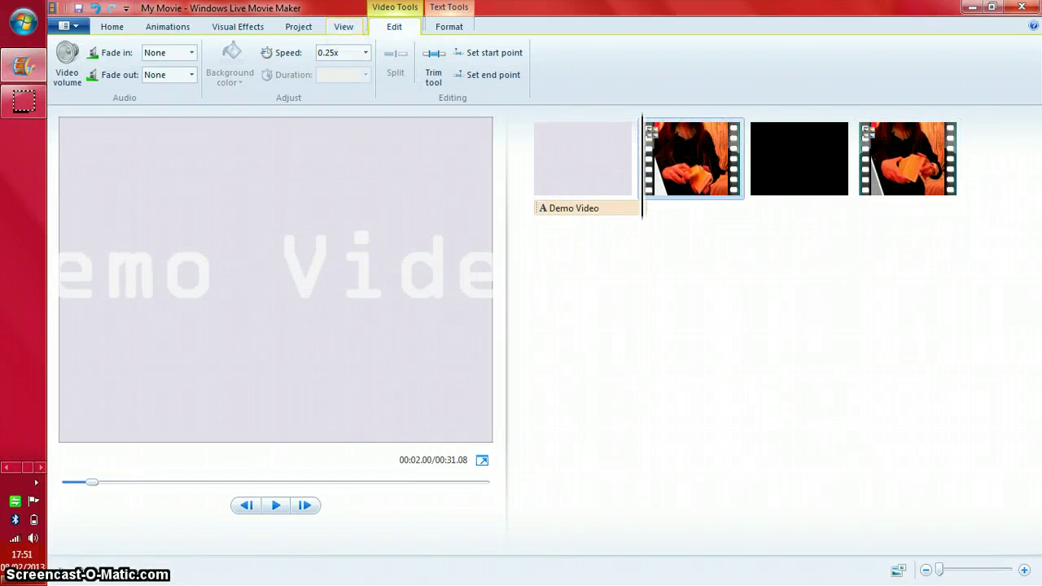
left_click(241, 27)
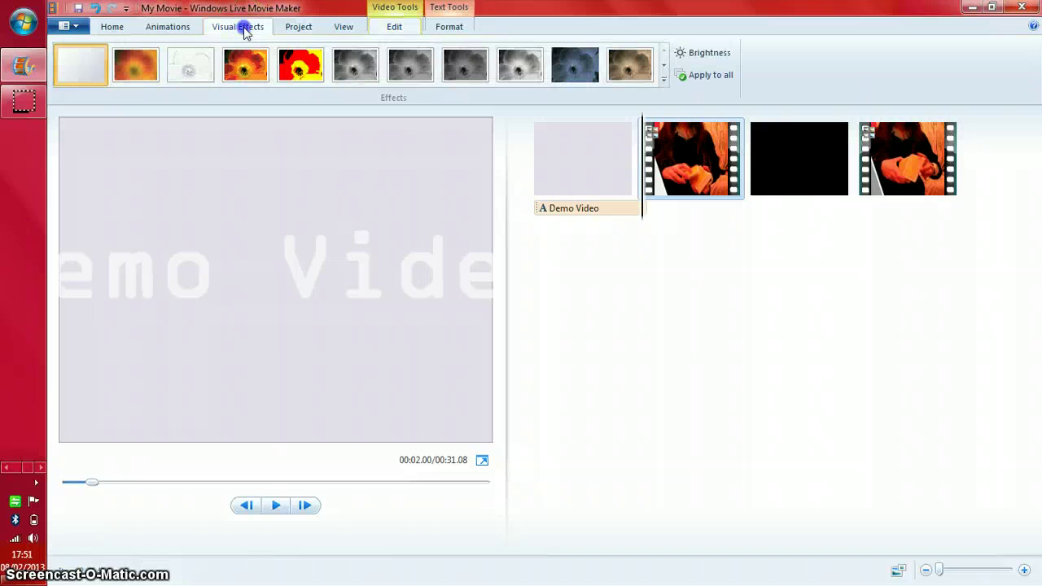
left_click(664, 79)
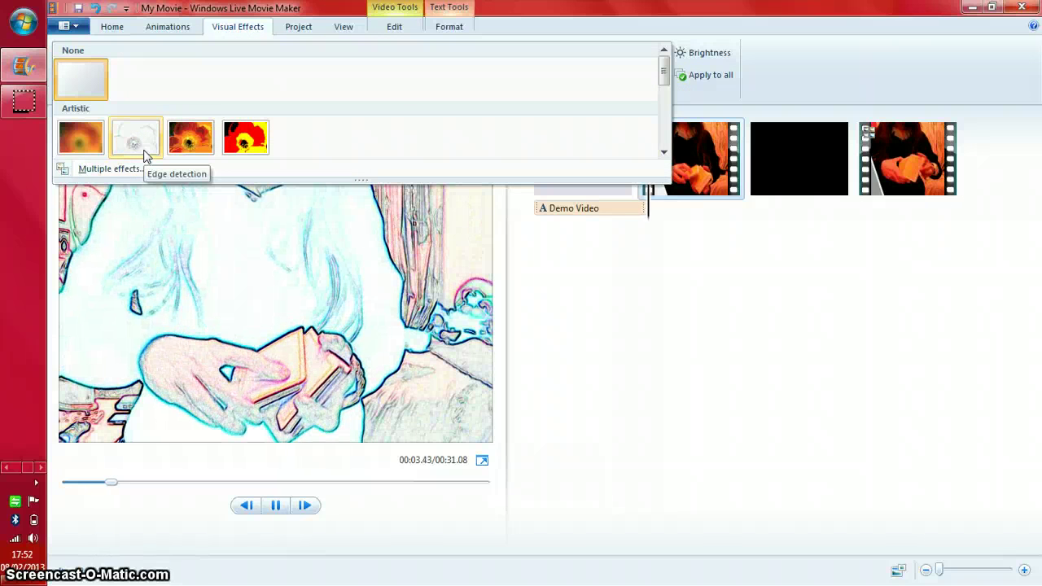
left_click(142, 150)
left_click(693, 179)
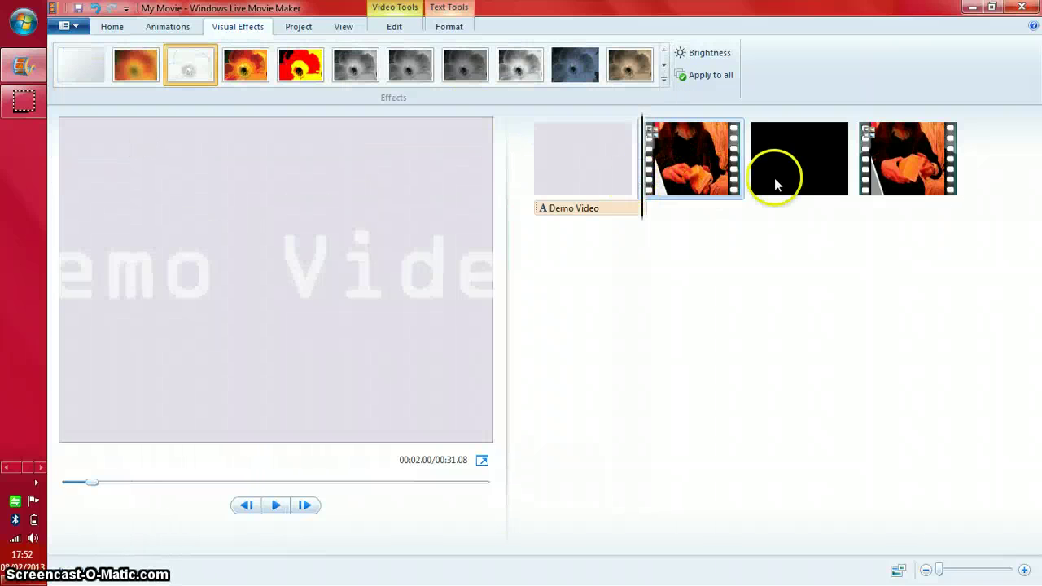
Apply the first Artistic visual effect to the last video clip and play part of it.
double_click(891, 156)
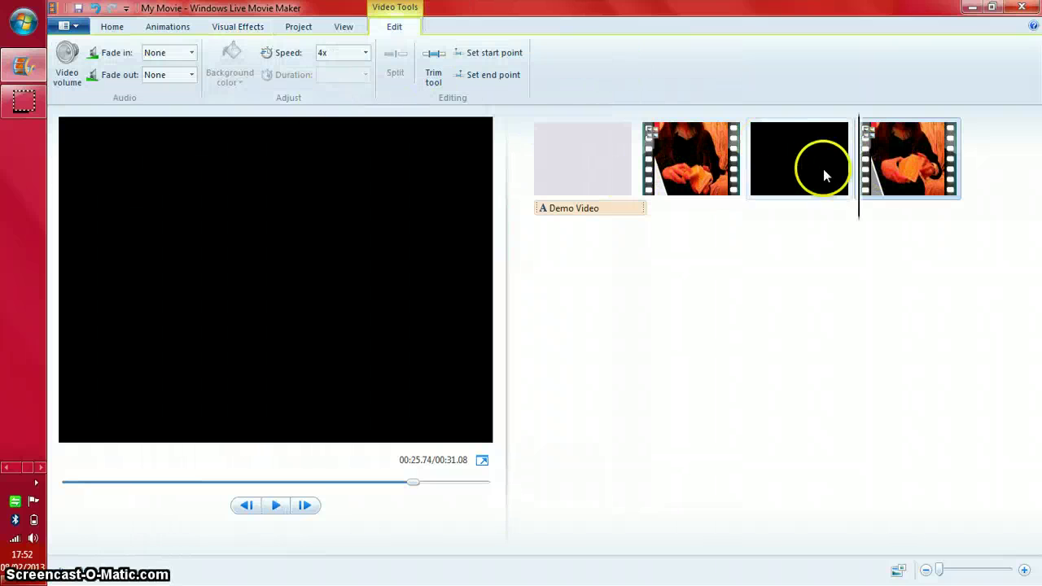
left_click(257, 29)
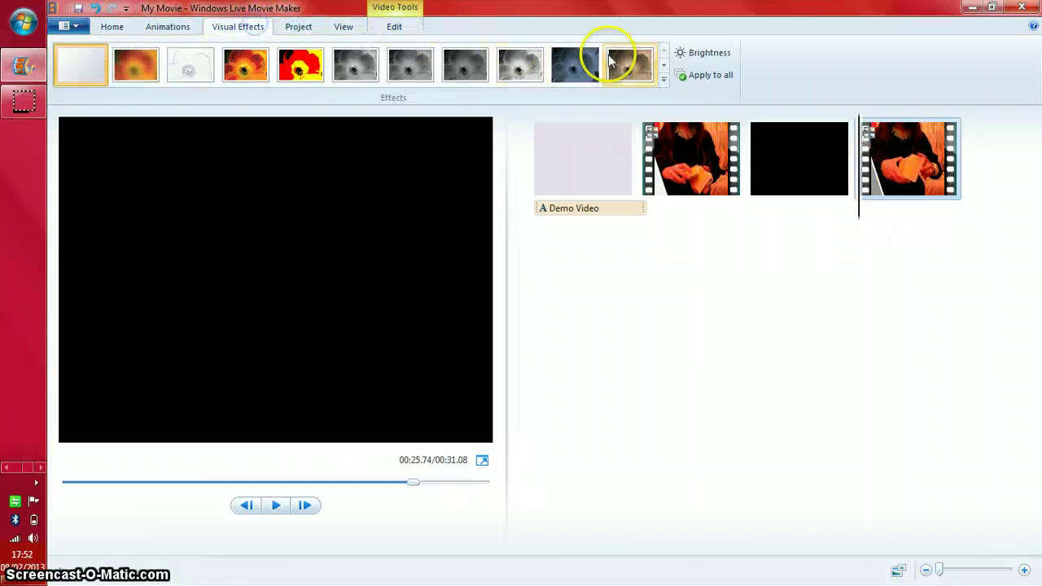
left_click(663, 81)
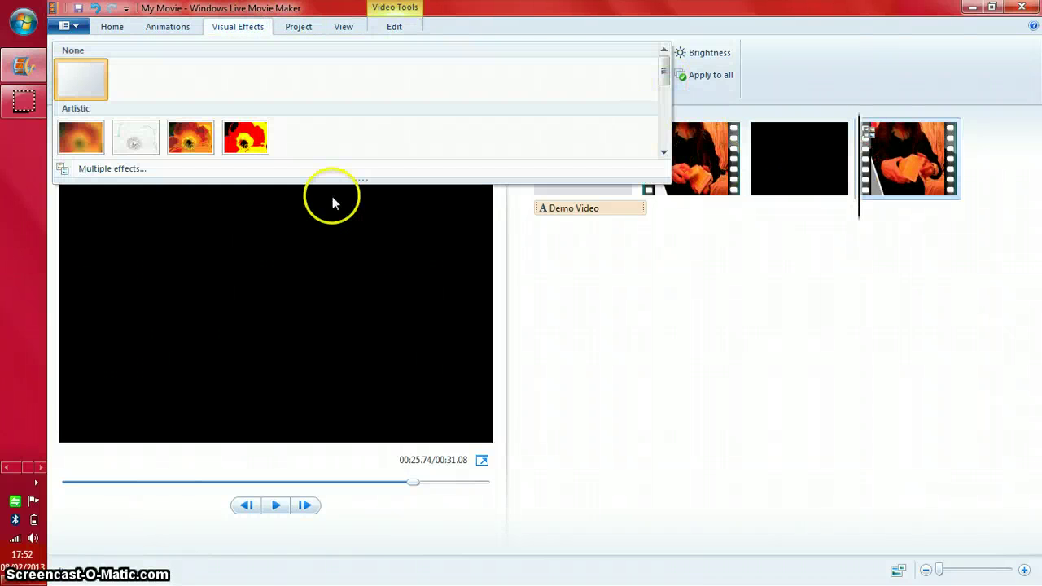
left_click(76, 130)
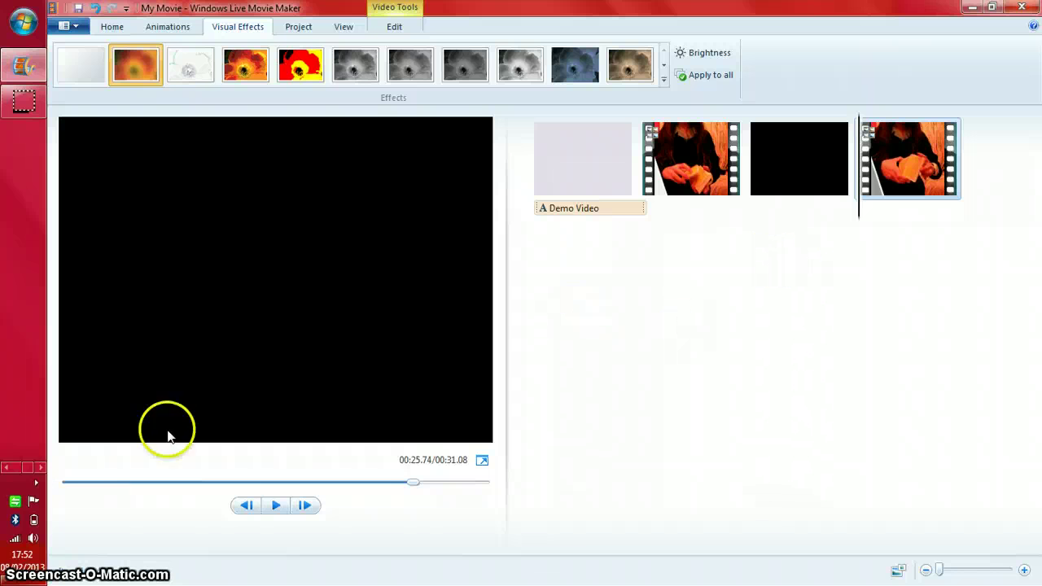
left_click(279, 506)
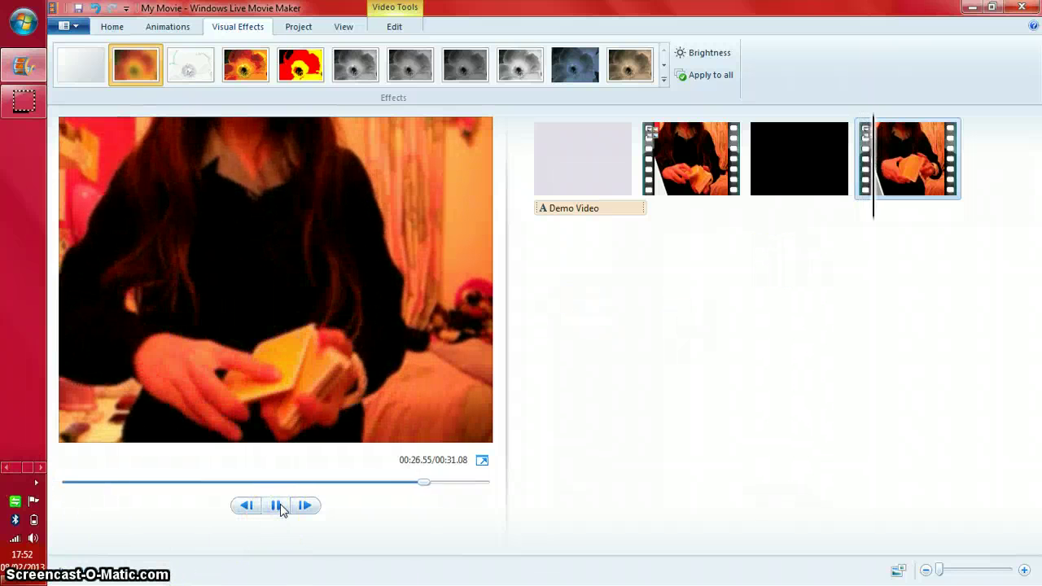
left_click(278, 505)
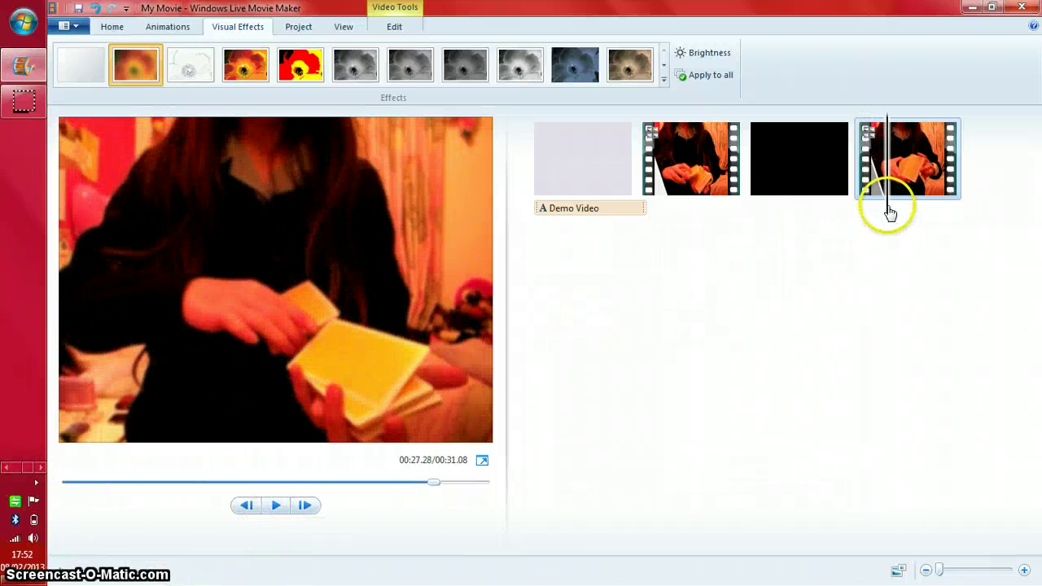
Apply the first Artistic visual effect to the first video clip and the blue-tinted effect to the last video clip.
left_click(623, 205)
left_click(652, 204)
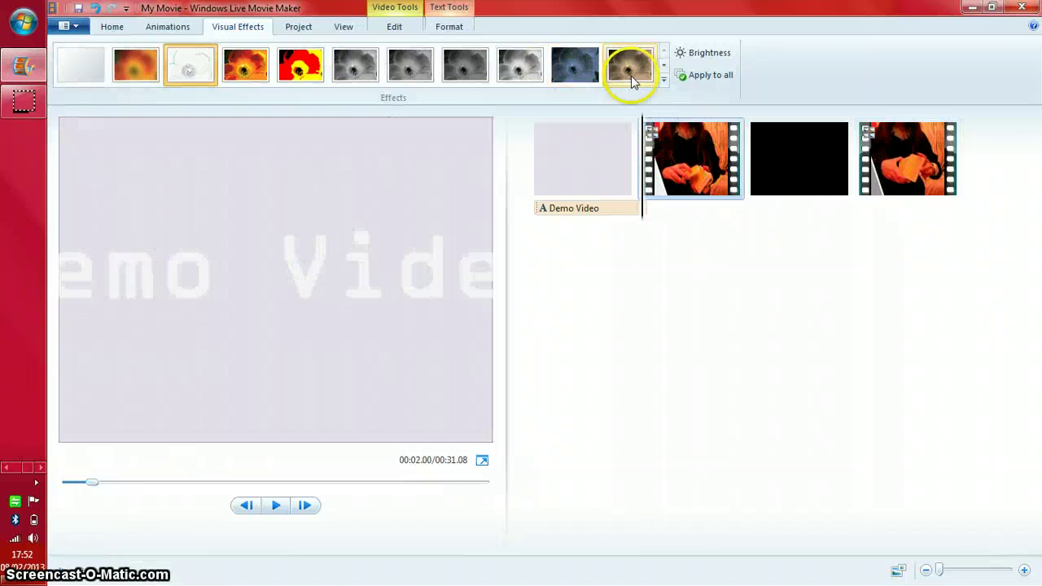
left_click(664, 80)
left_click(77, 201)
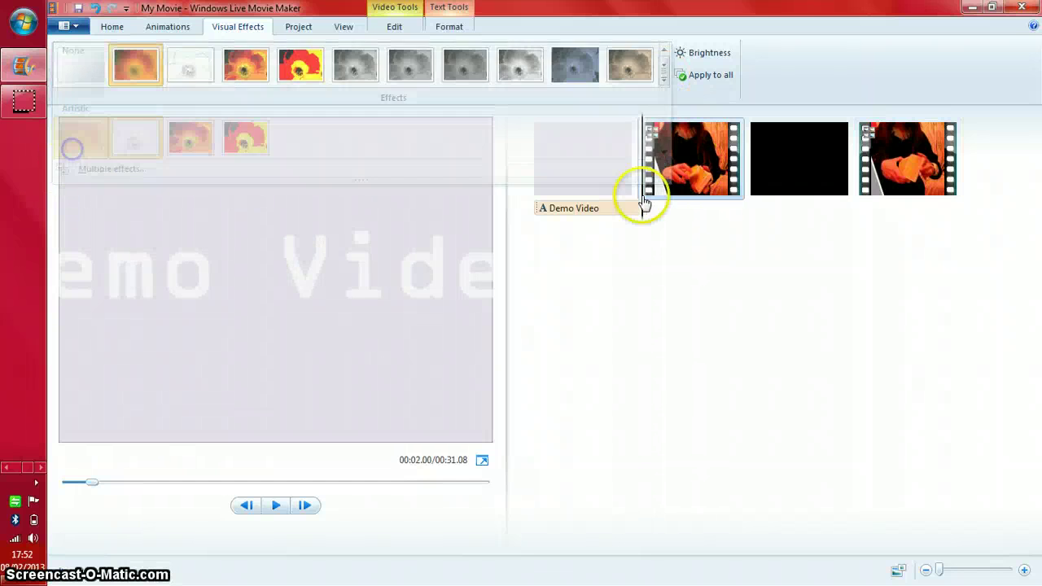
left_click(857, 163)
left_click(574, 65)
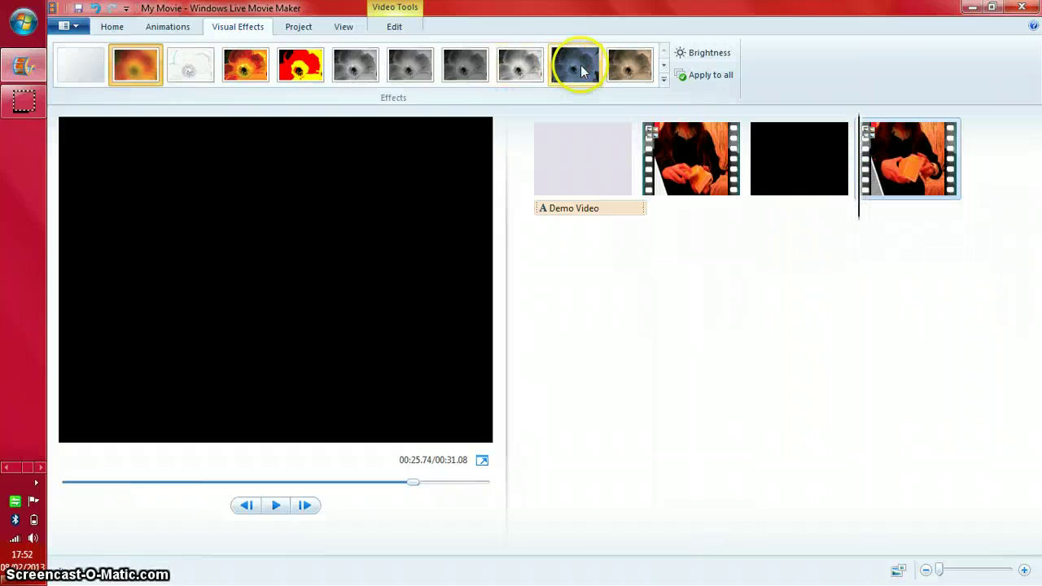
Raise the brightness slightly above the middle for the first video clip and the last video clip.
left_click(698, 128)
left_click(706, 52)
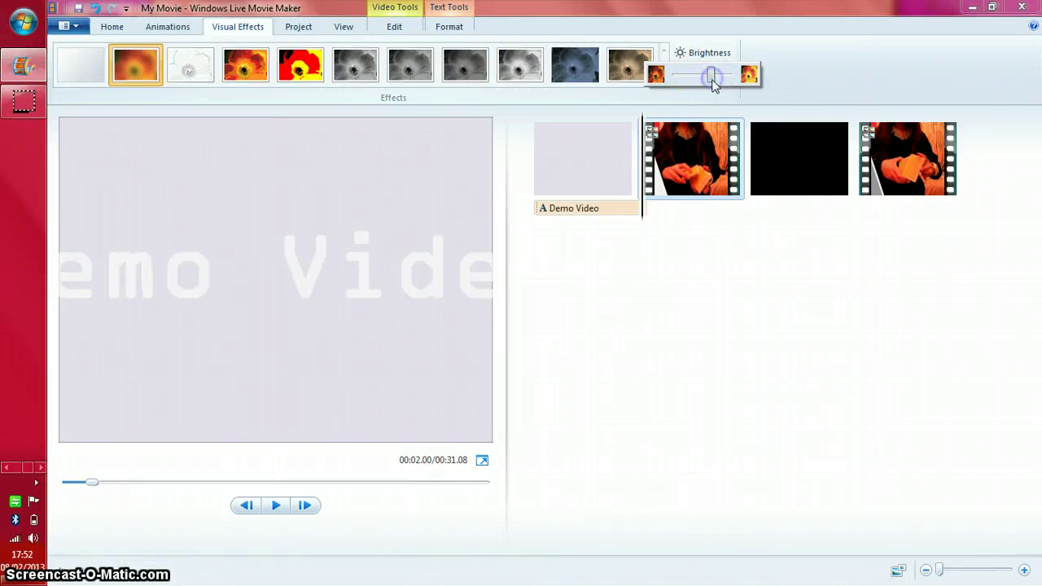
left_click(890, 151)
left_click(705, 52)
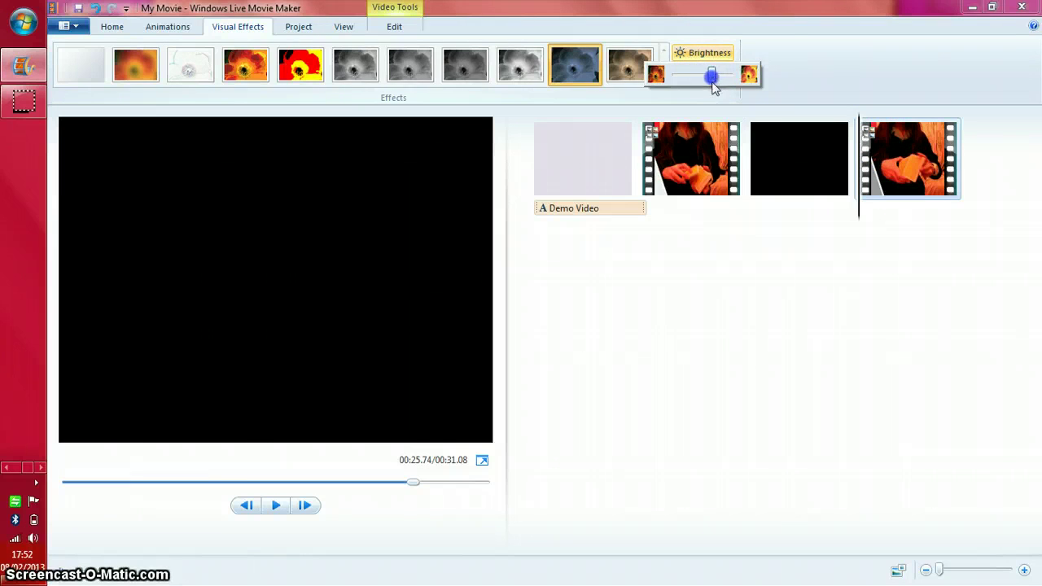
left_click(714, 396)
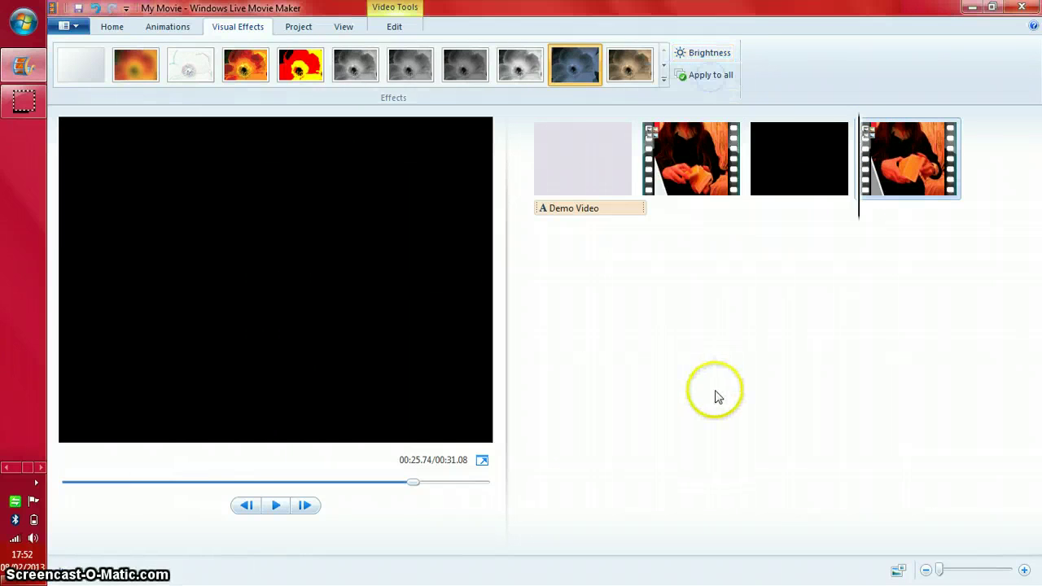
Add Song #7 from the Music library as the movie's soundtrack.
left_click(114, 28)
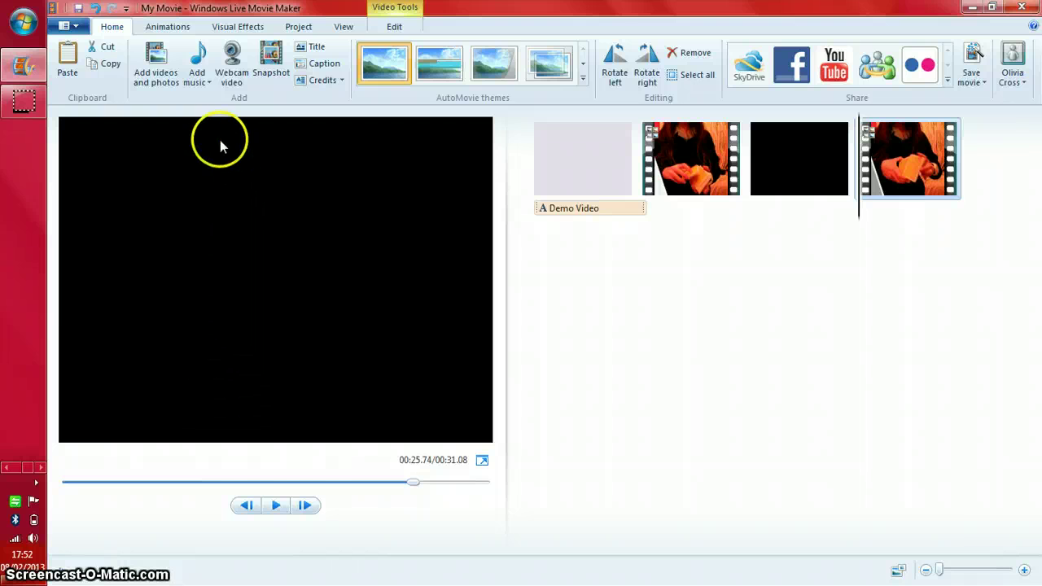
left_click(200, 60)
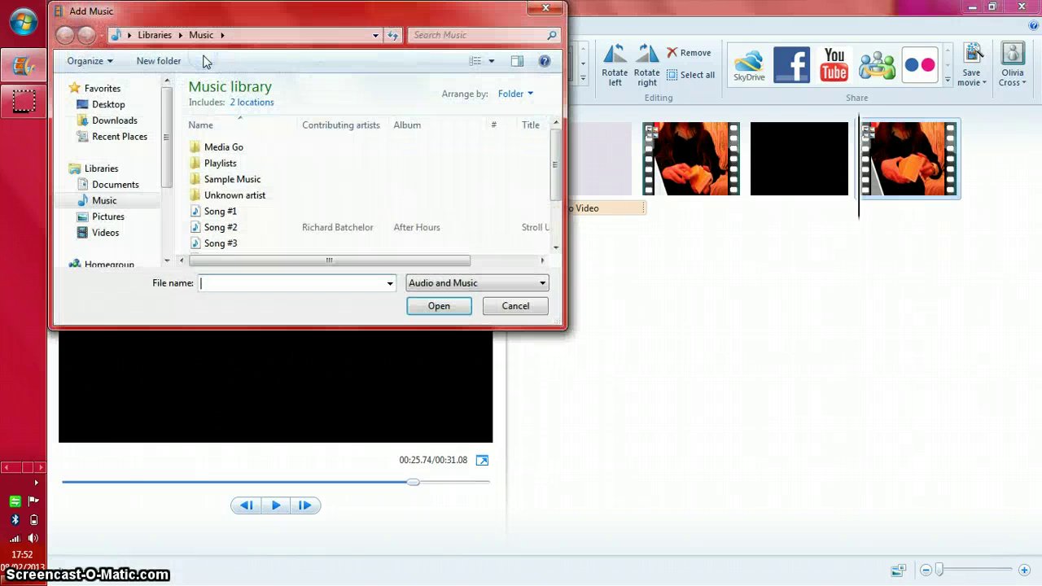
left_click_drag(561, 156, 553, 236)
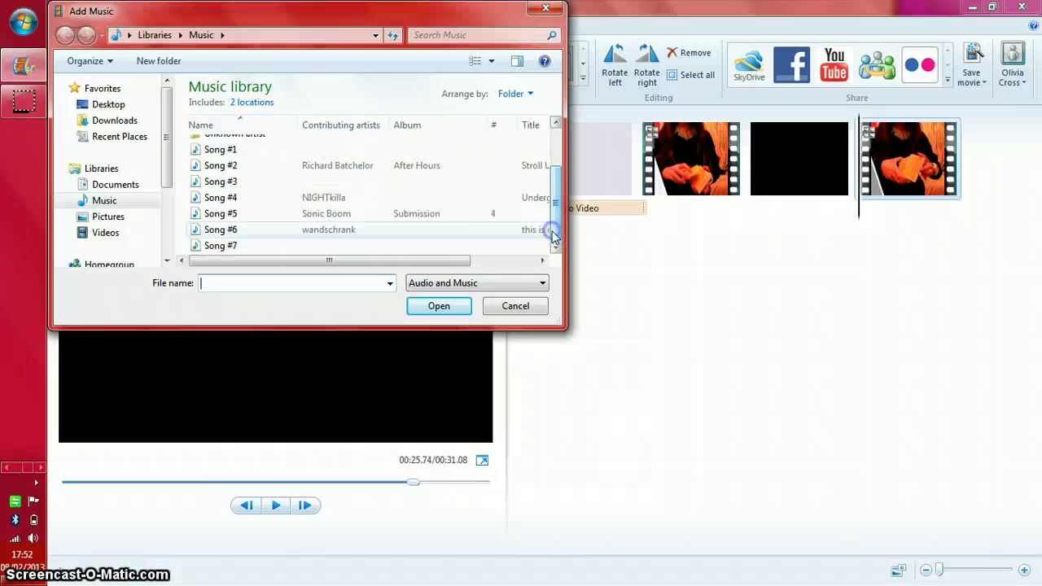
left_click(496, 244)
left_click(432, 307)
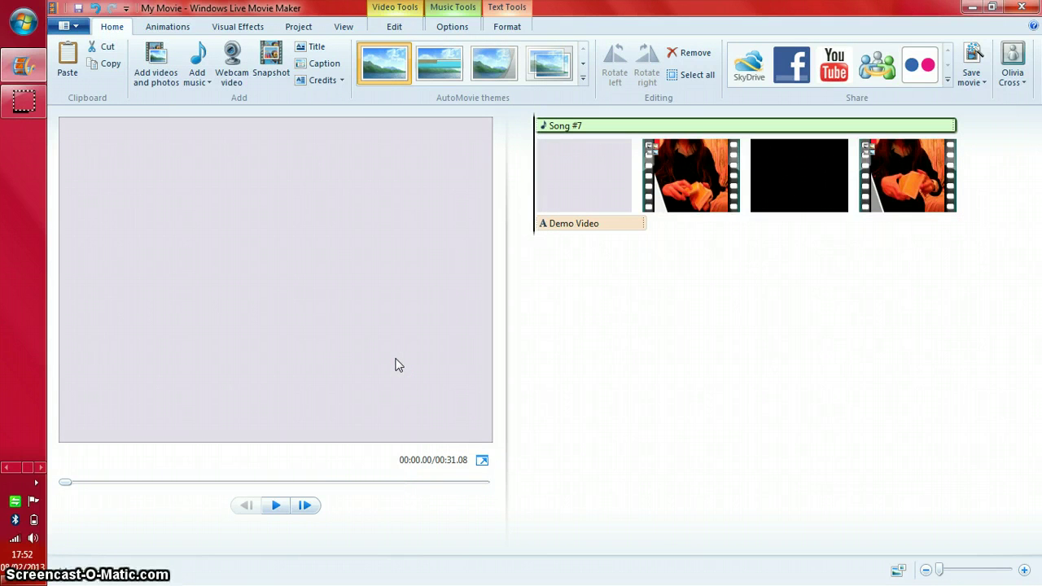
Play the movie from the start into the first video clip to check the added music.
left_click(276, 506)
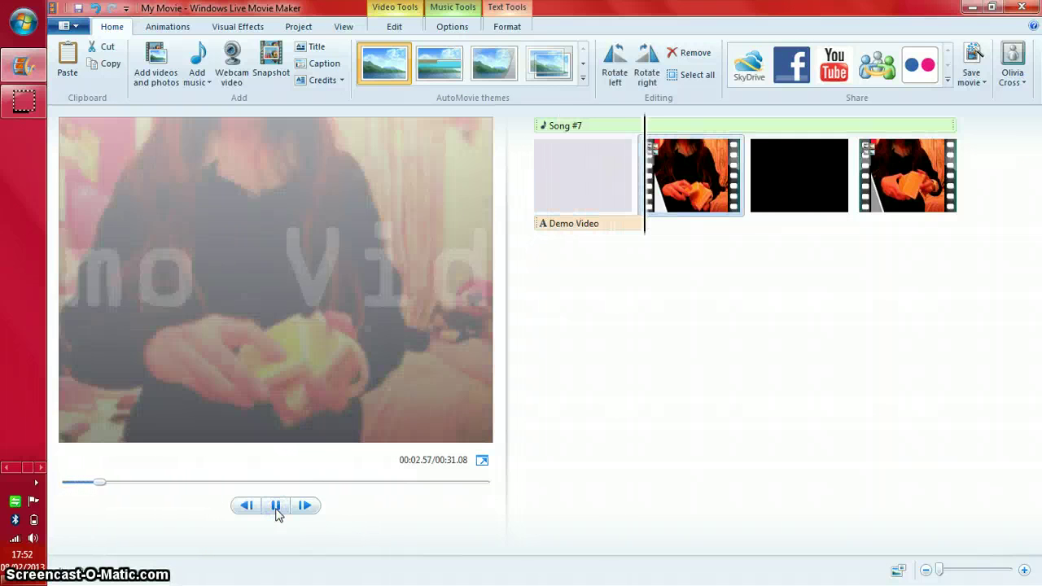
left_click(276, 506)
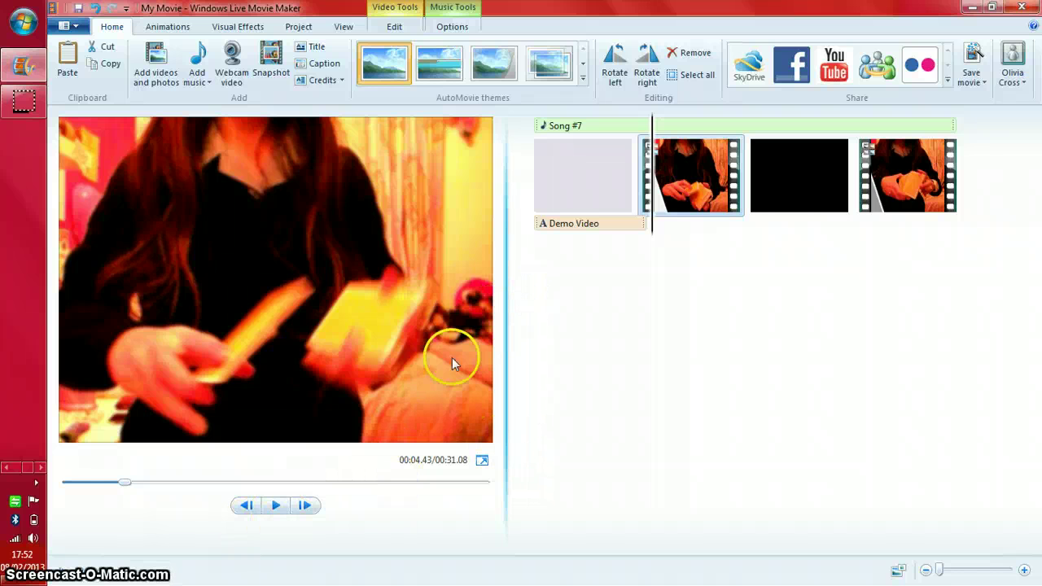
left_click(274, 506)
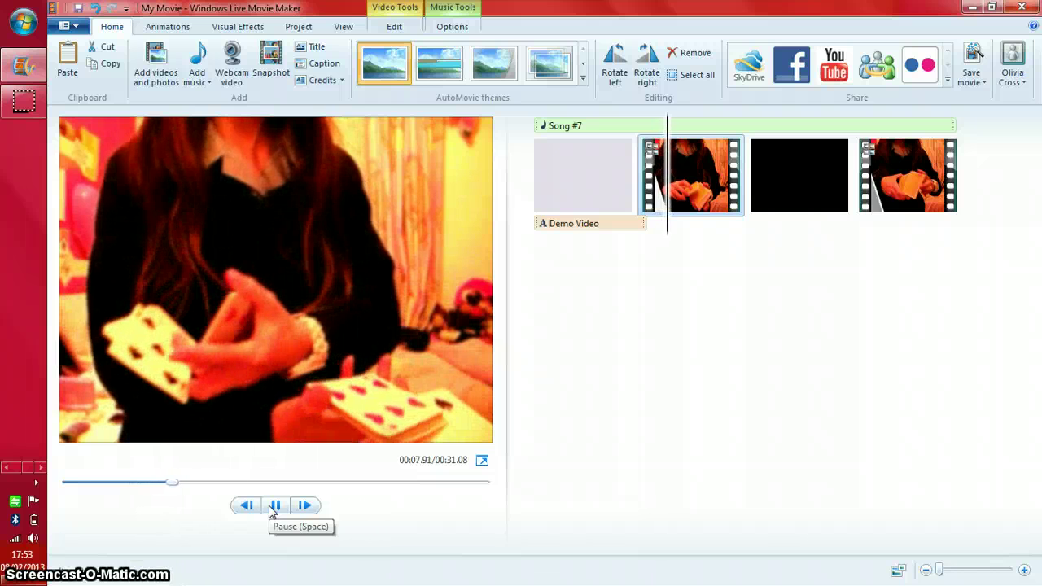
Pause the preview, rewind to the start, play the title briefly and return the playhead to the start.
left_click(274, 506)
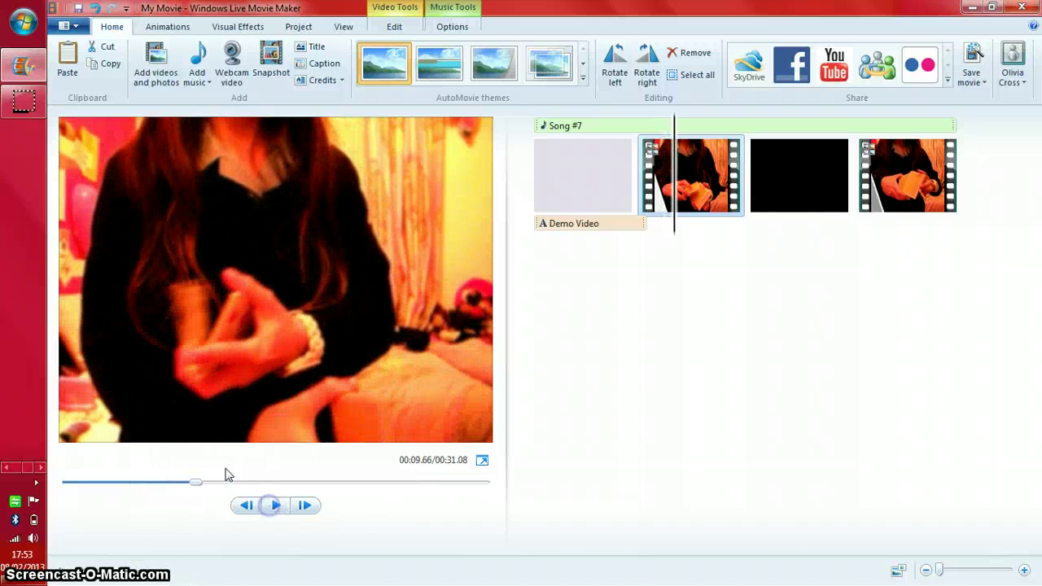
left_click(196, 485)
left_click_drag(196, 487, 51, 487)
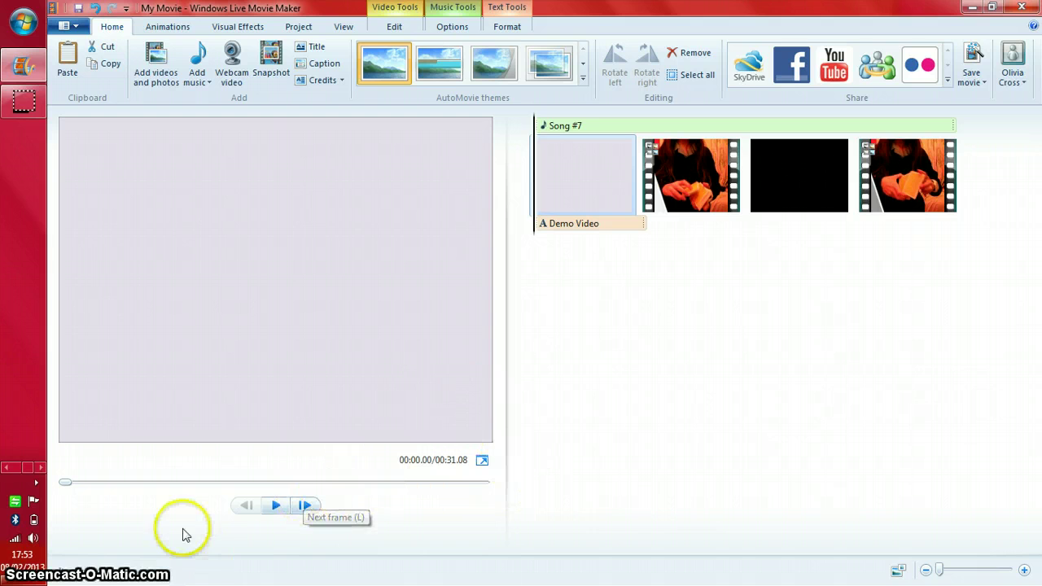
left_click(277, 506)
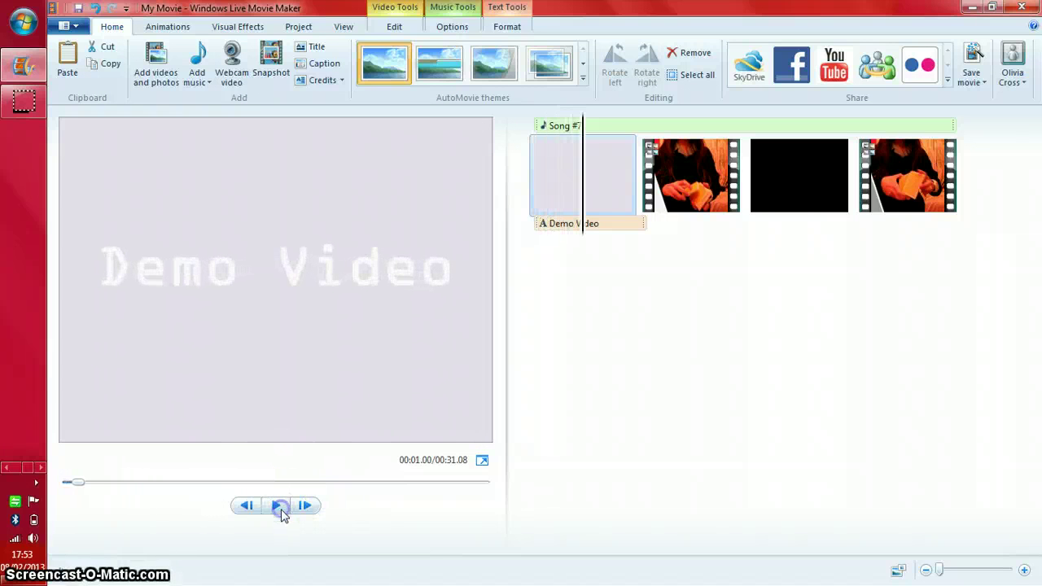
left_click_drag(583, 238, 337, 323)
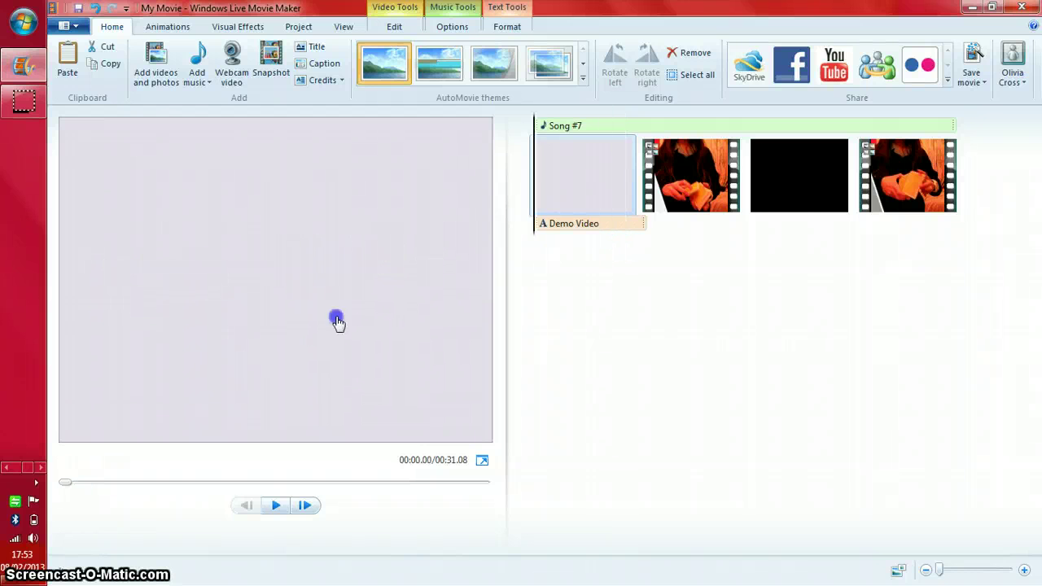
Play the movie to 4.90 s, split Song #7 there and delete the part after the split.
left_click(281, 506)
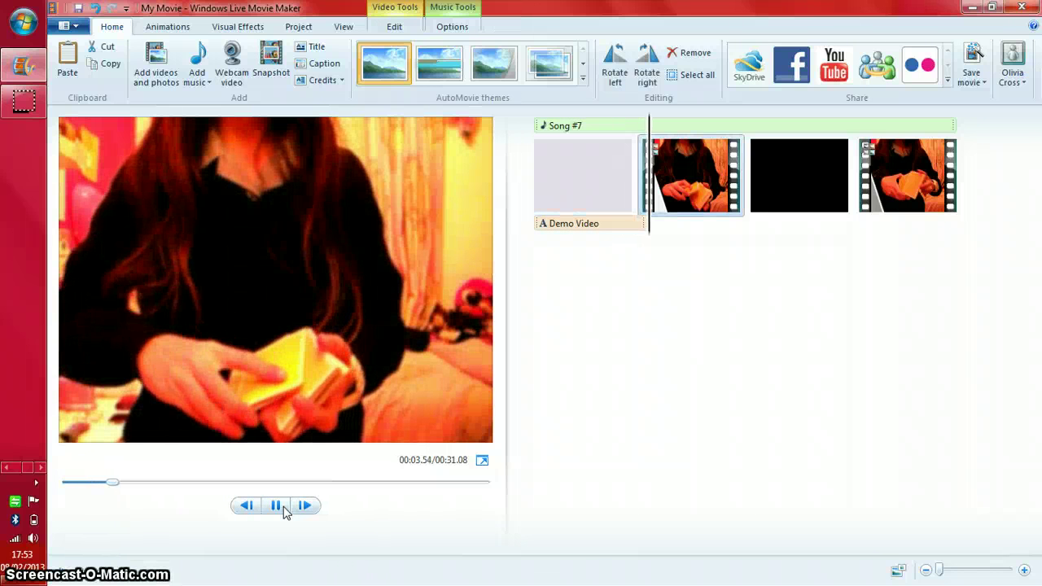
left_click(281, 506)
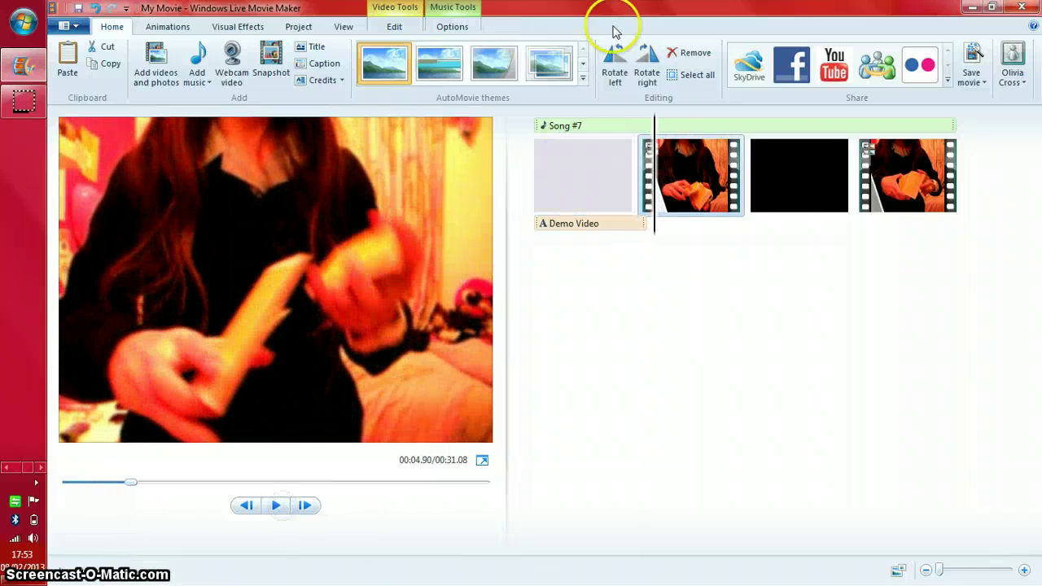
left_click(452, 27)
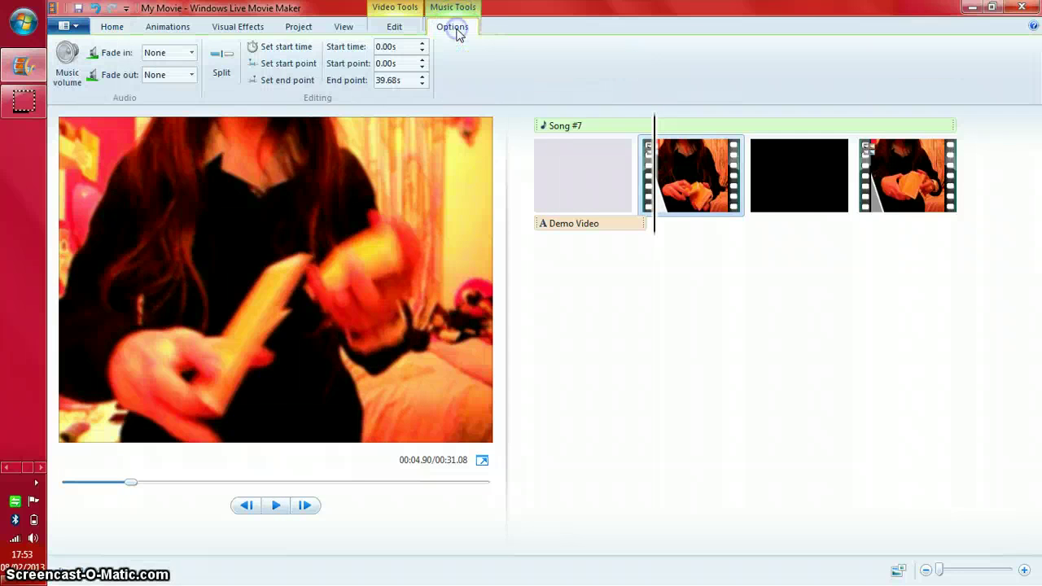
left_click(221, 65)
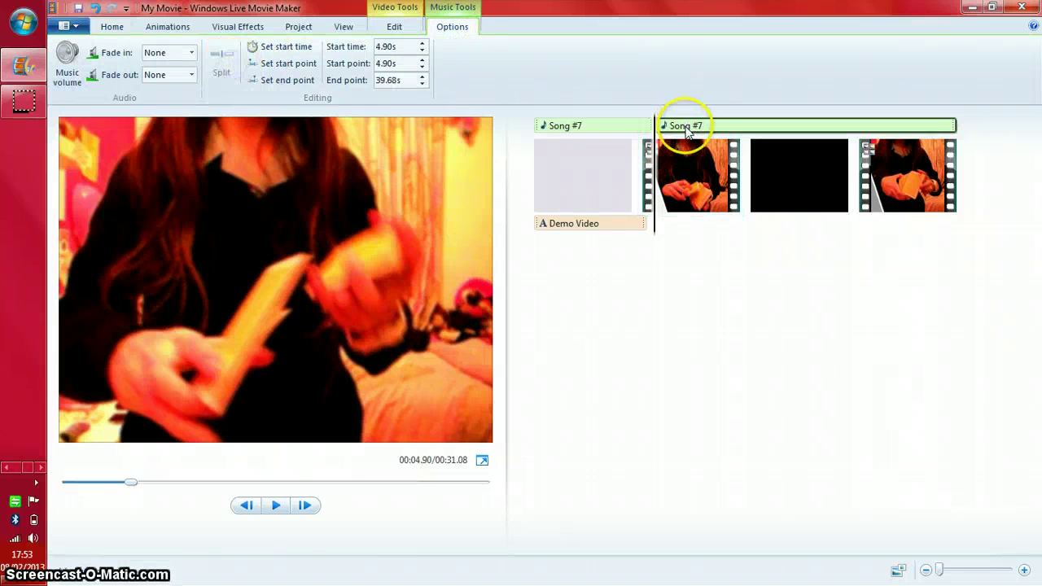
key("Delete")
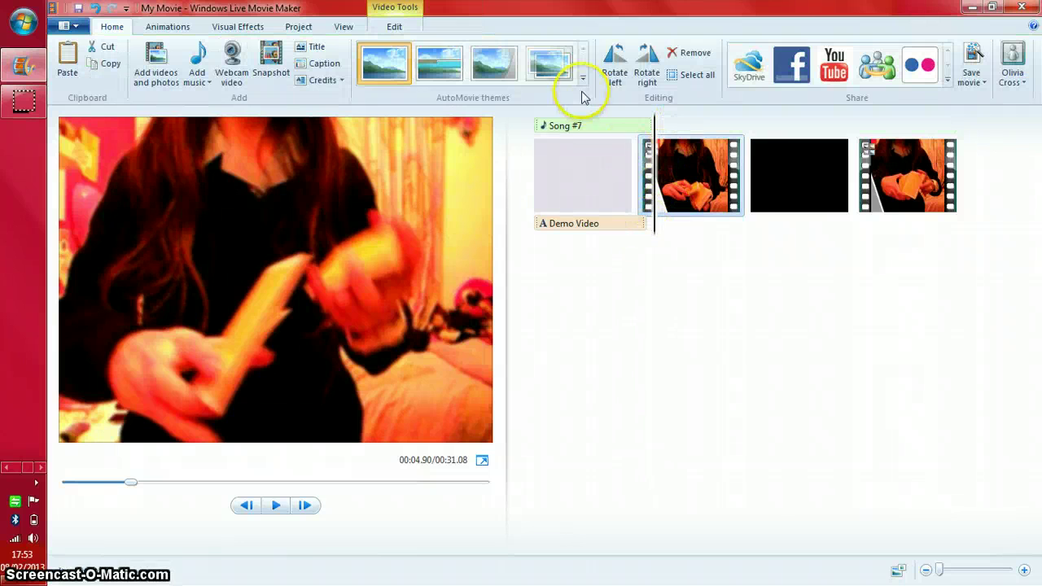
Try a lower music volume on the remaining Song #7 clip, play the title briefly and set the volume close to maximum.
left_click(594, 128)
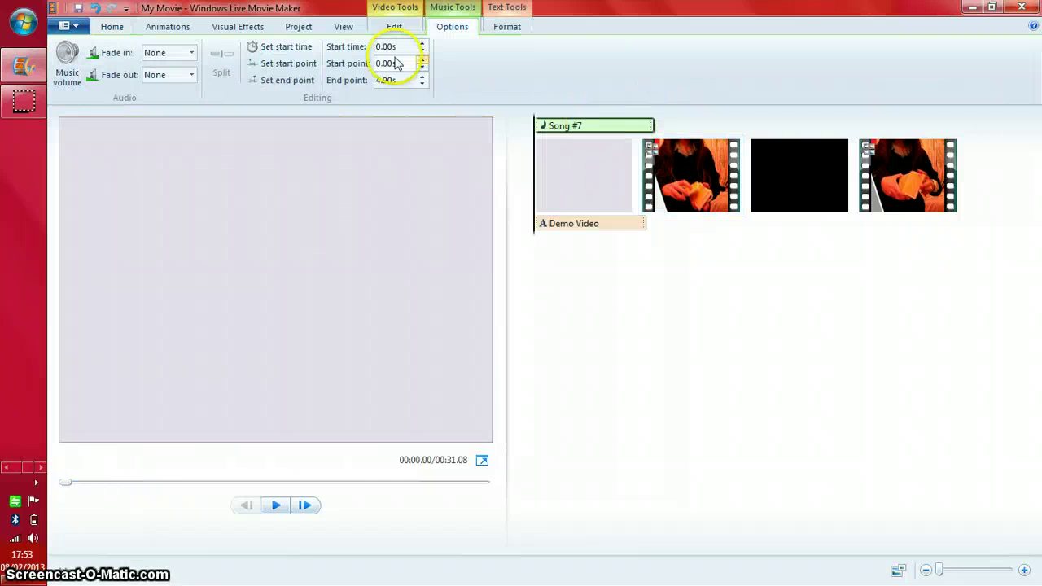
left_click(67, 59)
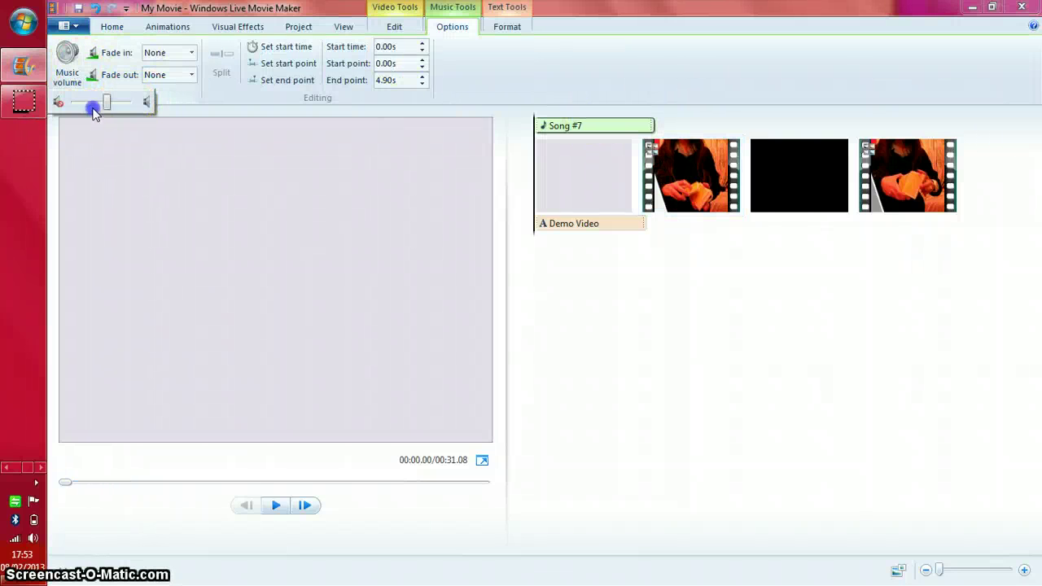
left_click(281, 504)
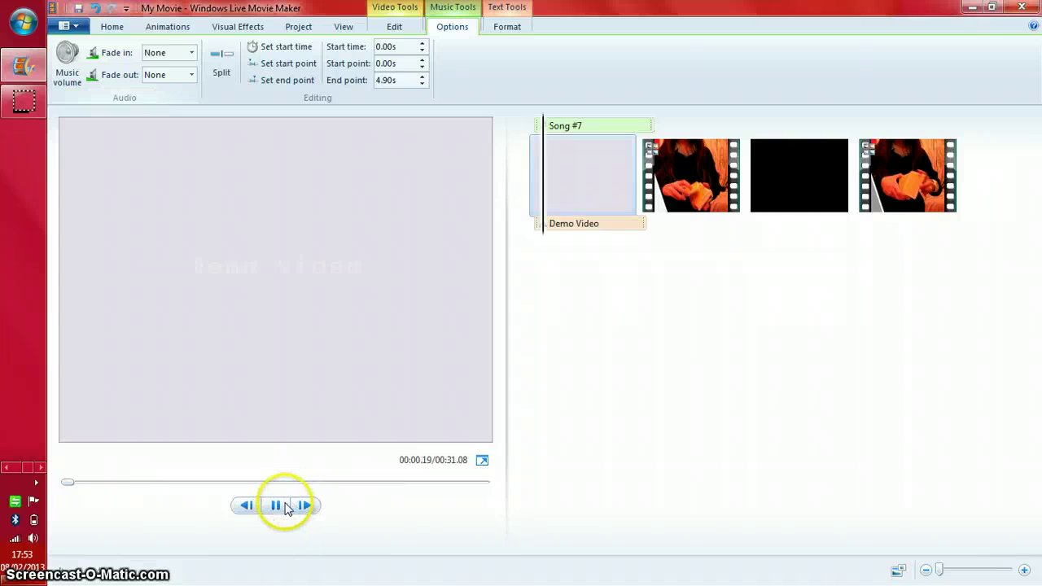
left_click(67, 57)
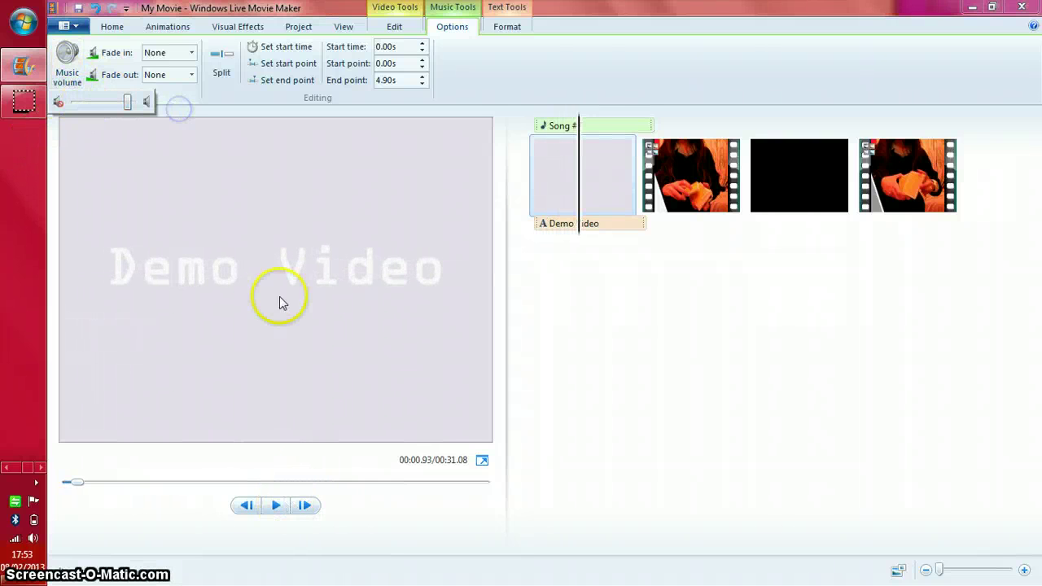
left_click(572, 295)
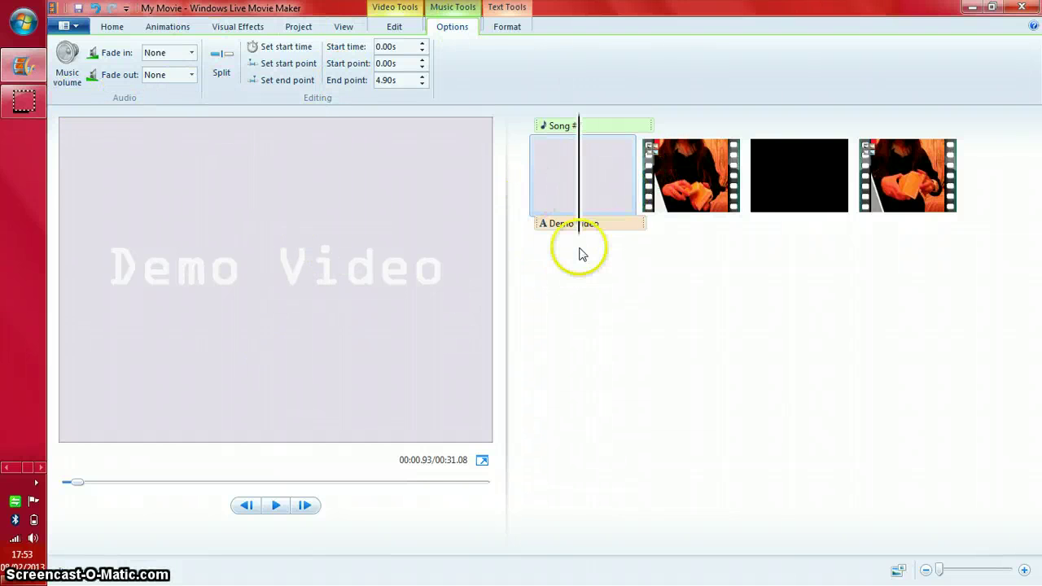
Place the playhead just past the end of Song #7, at 5.25 s, and add Song #6 from the Music library there.
left_click(516, 225)
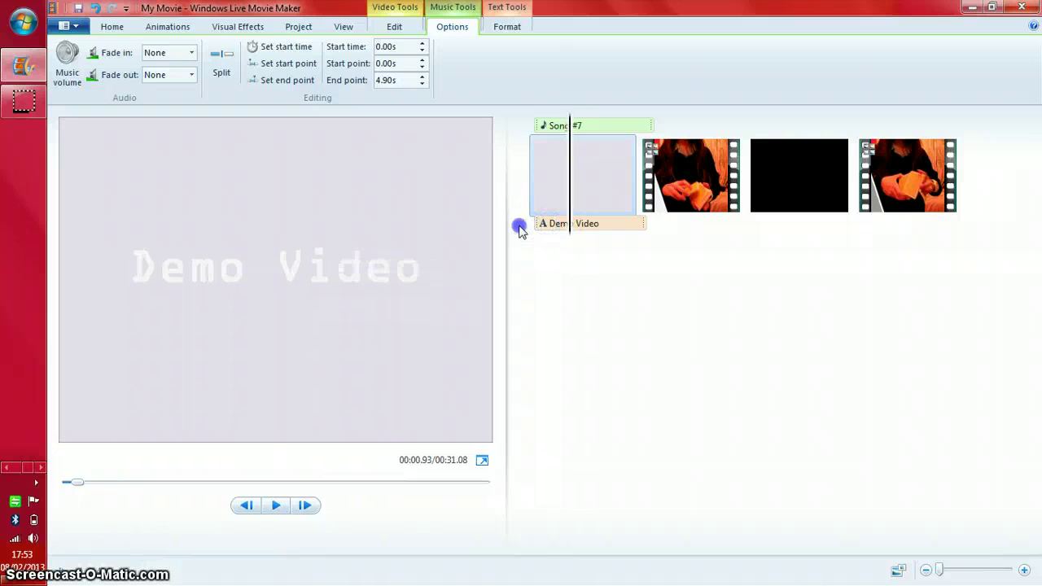
left_click(658, 213)
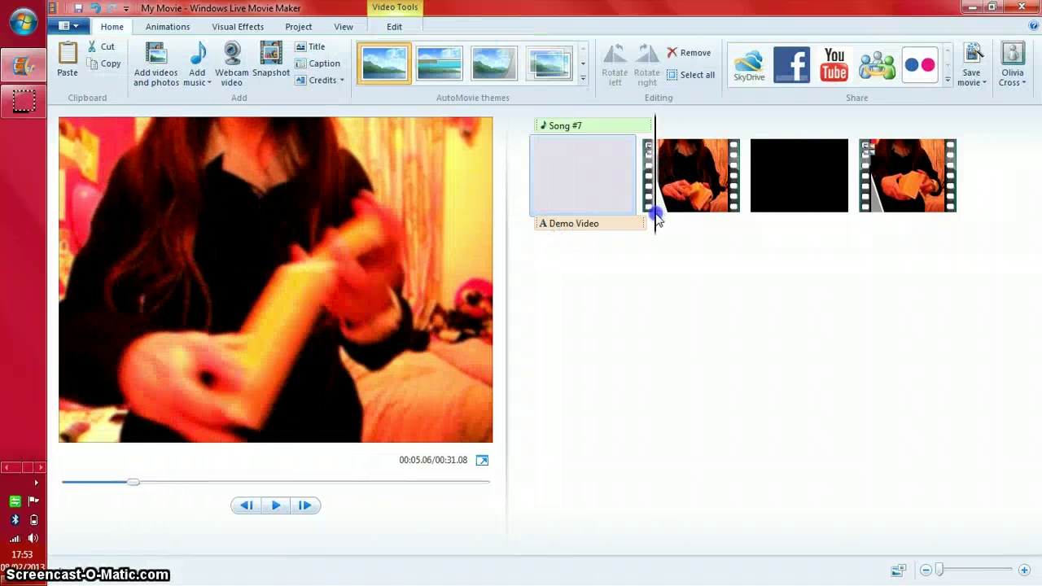
left_click(654, 212)
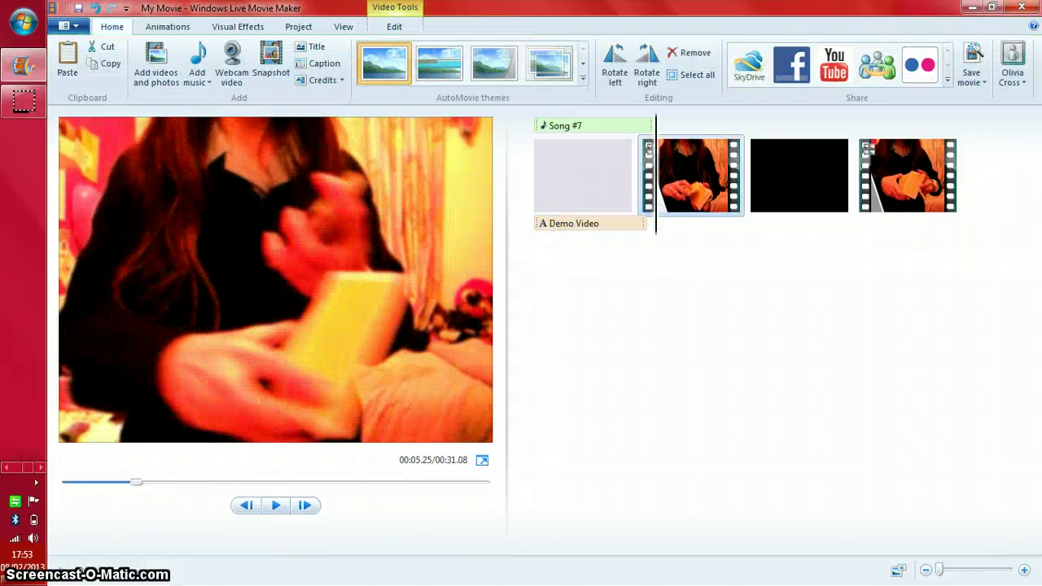
left_click(197, 55)
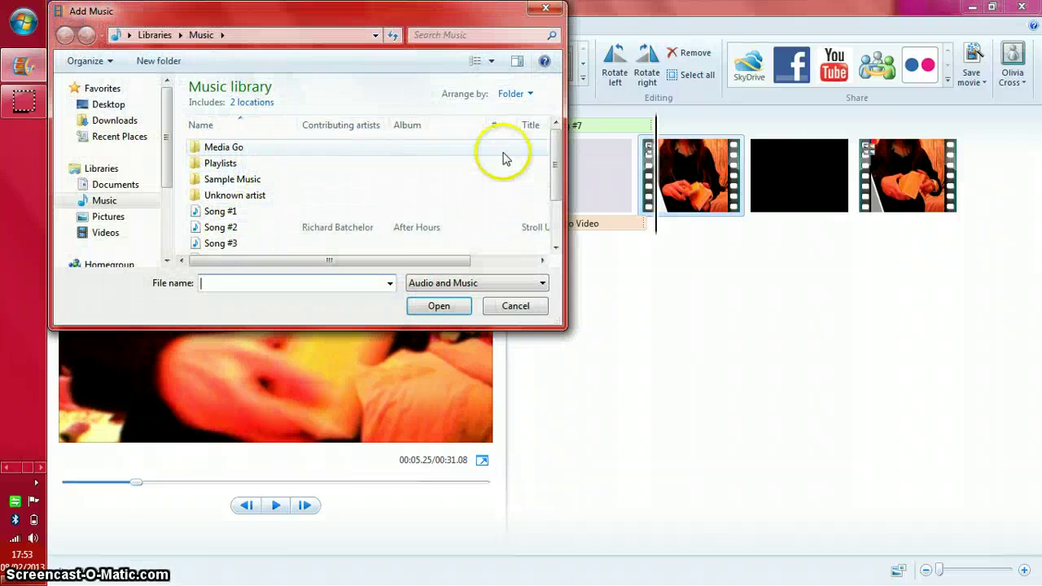
left_click(556, 248)
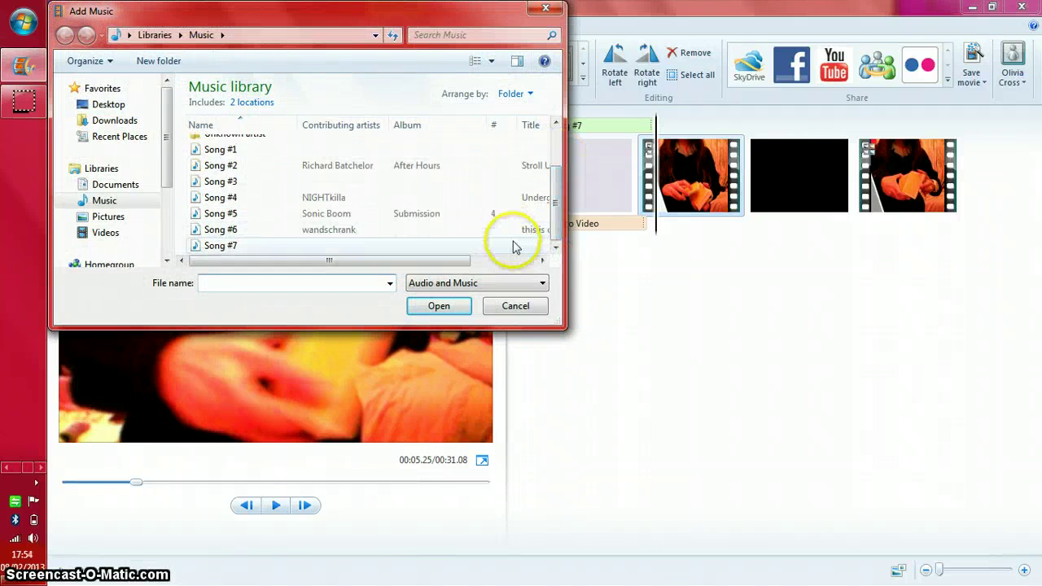
left_click(513, 246)
left_click(490, 231)
left_click(441, 308)
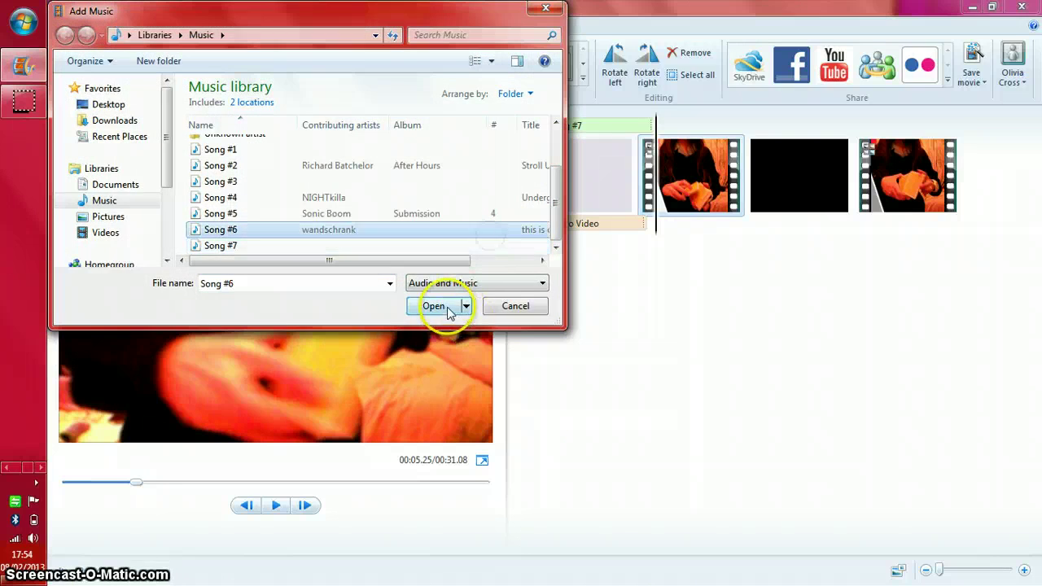
Play the movie from the start through the song change, skip ahead and play on to check the second song.
left_click(533, 229)
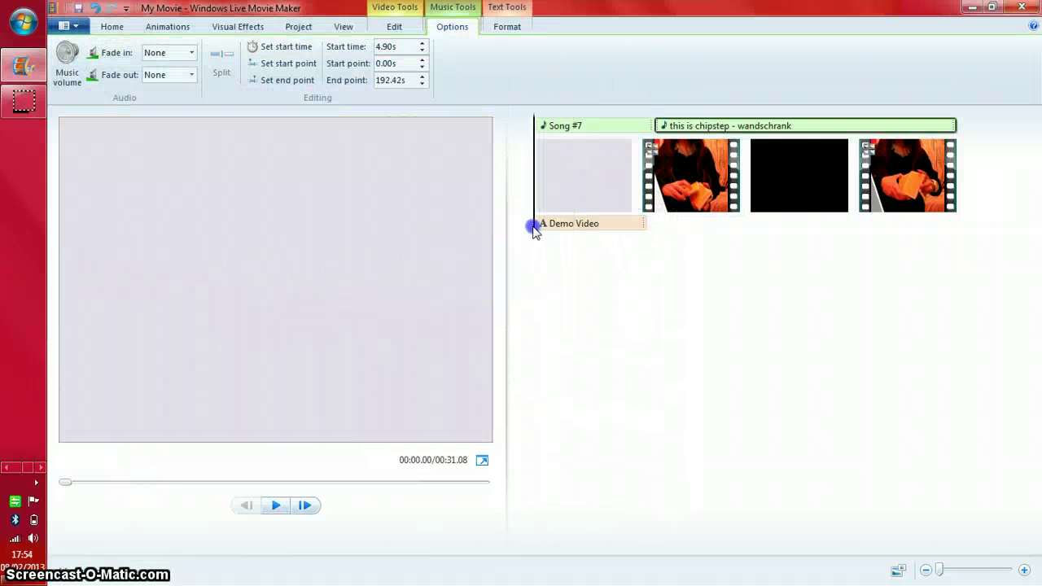
left_click(279, 506)
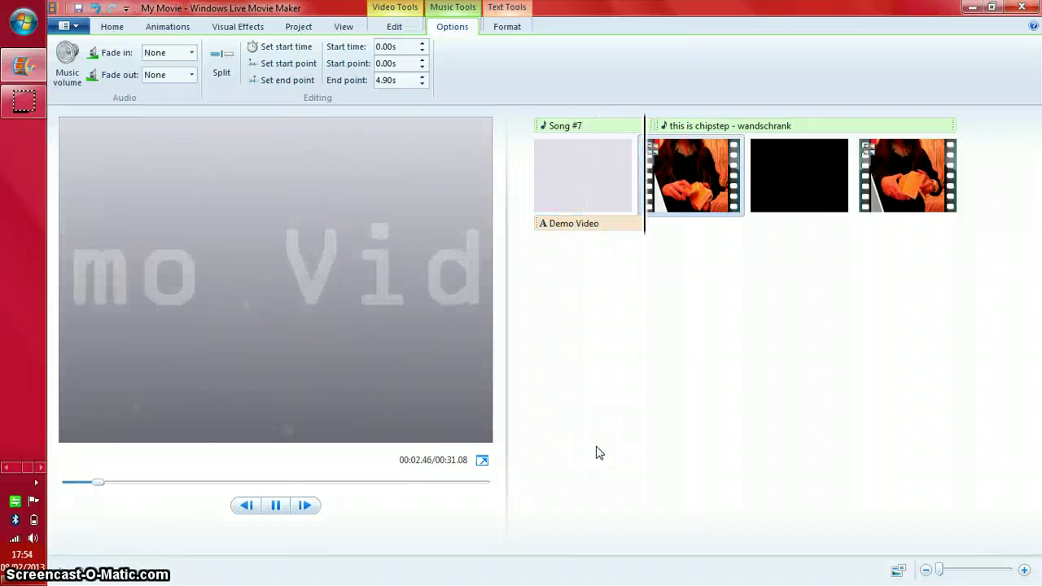
left_click(621, 437)
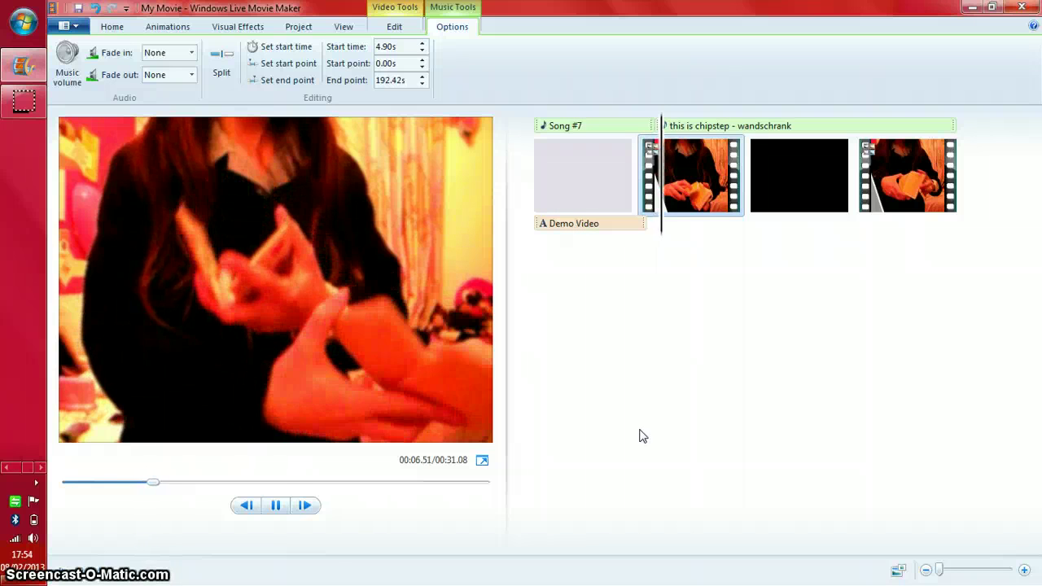
left_click(269, 508)
left_click(281, 515)
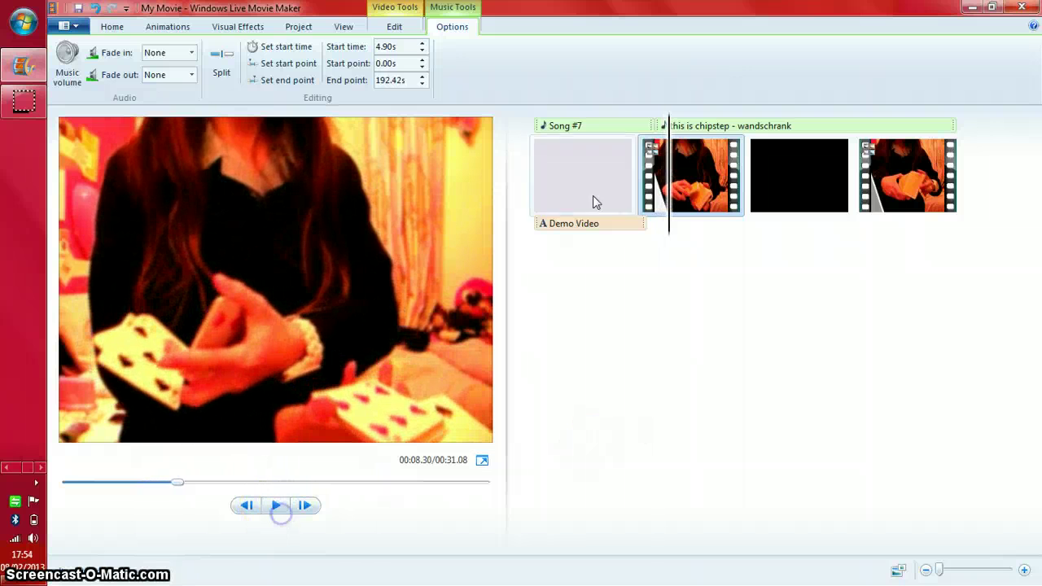
left_click_drag(673, 234, 735, 230)
left_click(280, 507)
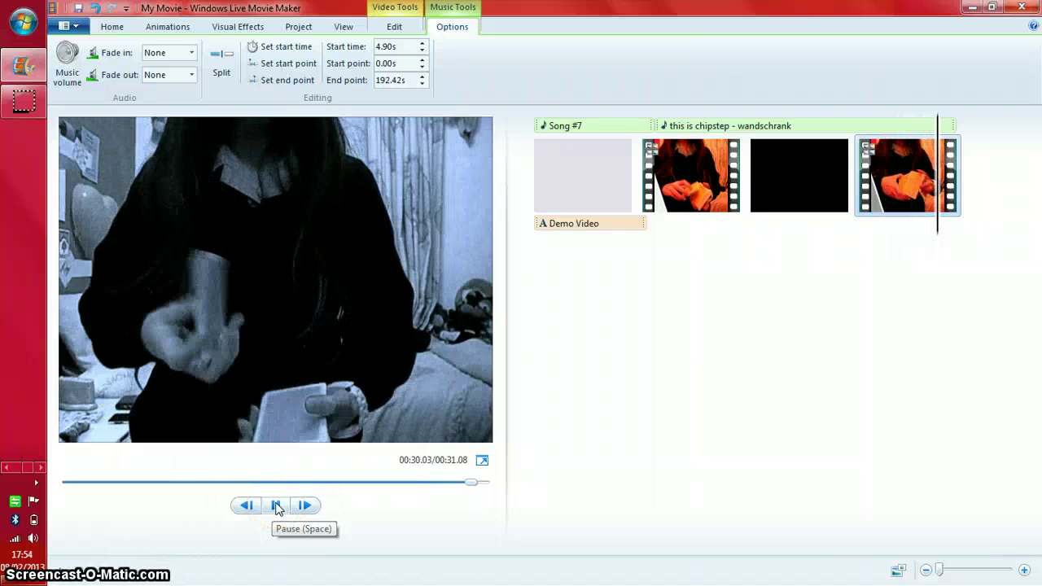
Split the second song at 30.00 s on the timeline and delete the part before the split.
left_click(627, 192)
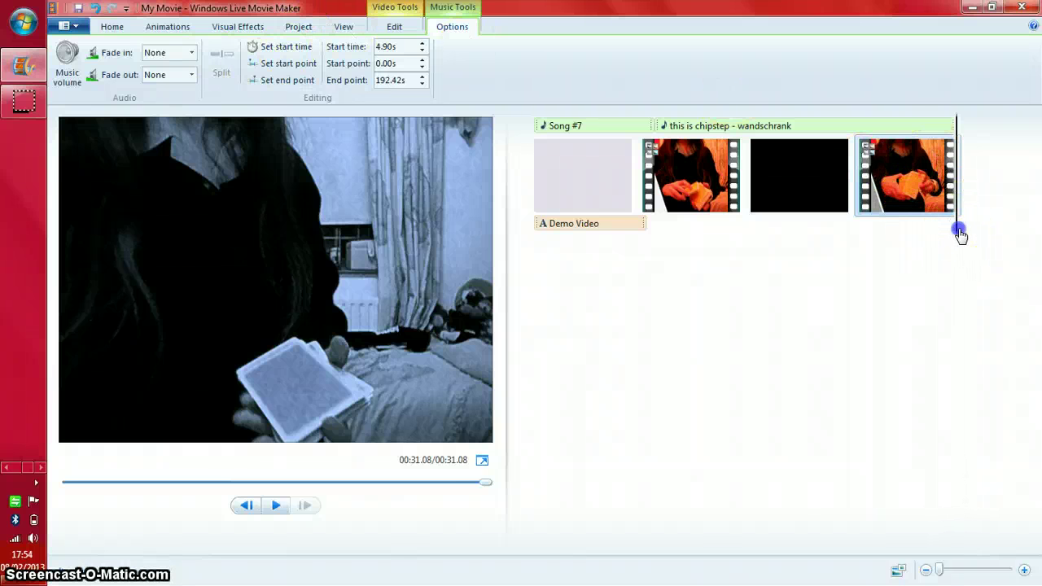
left_click_drag(961, 234, 937, 233)
left_click(222, 73)
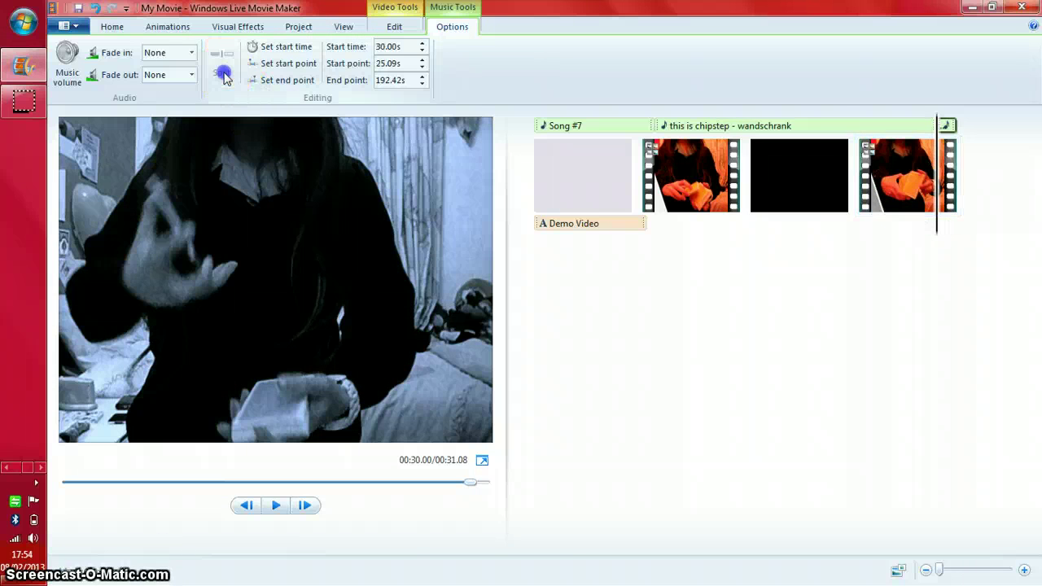
left_click(903, 126)
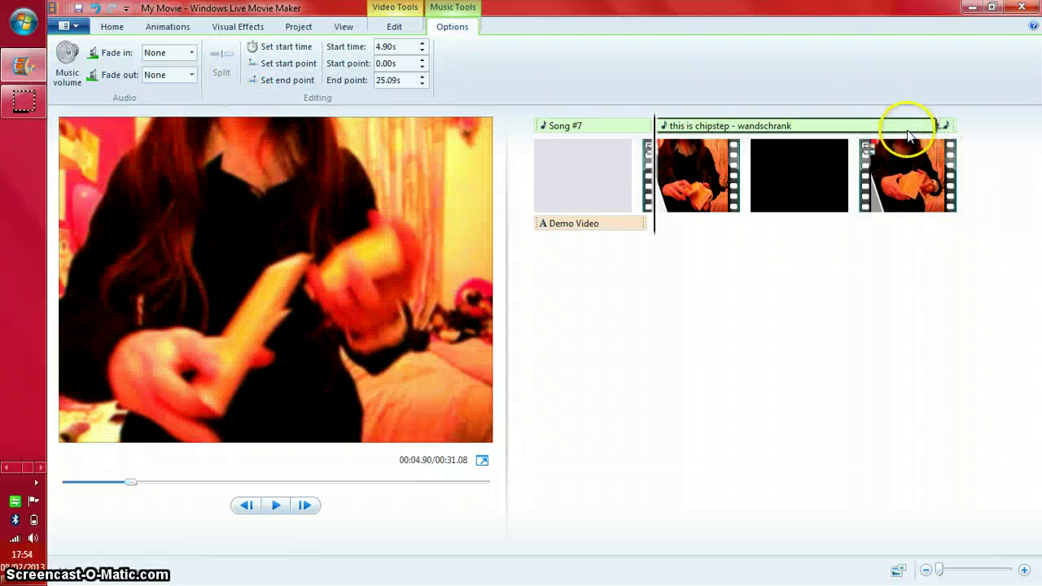
key("Delete")
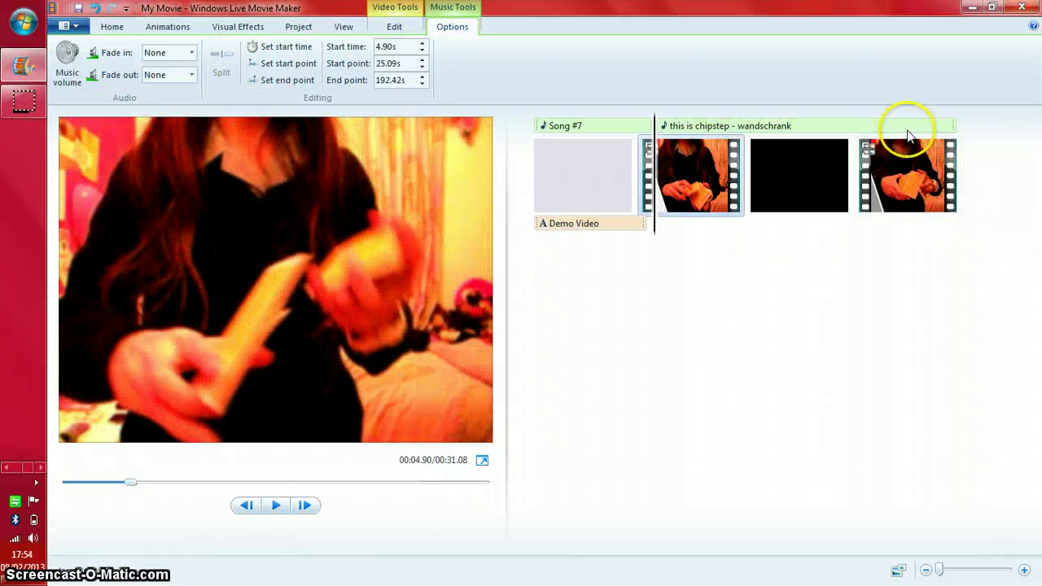
Play the second song to 11.49 s, split it there and delete the part before the split.
left_click(277, 506)
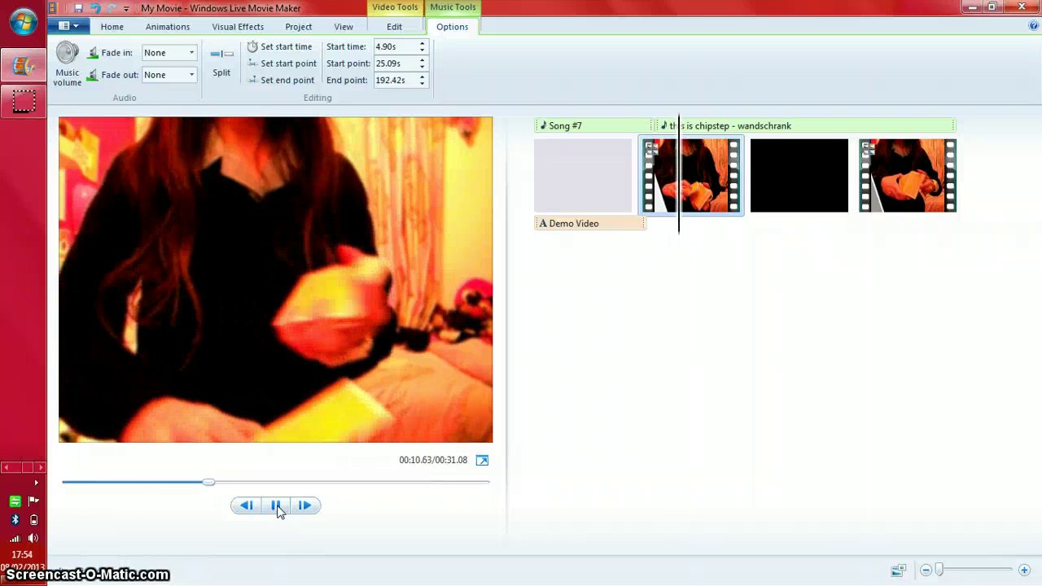
left_click(276, 506)
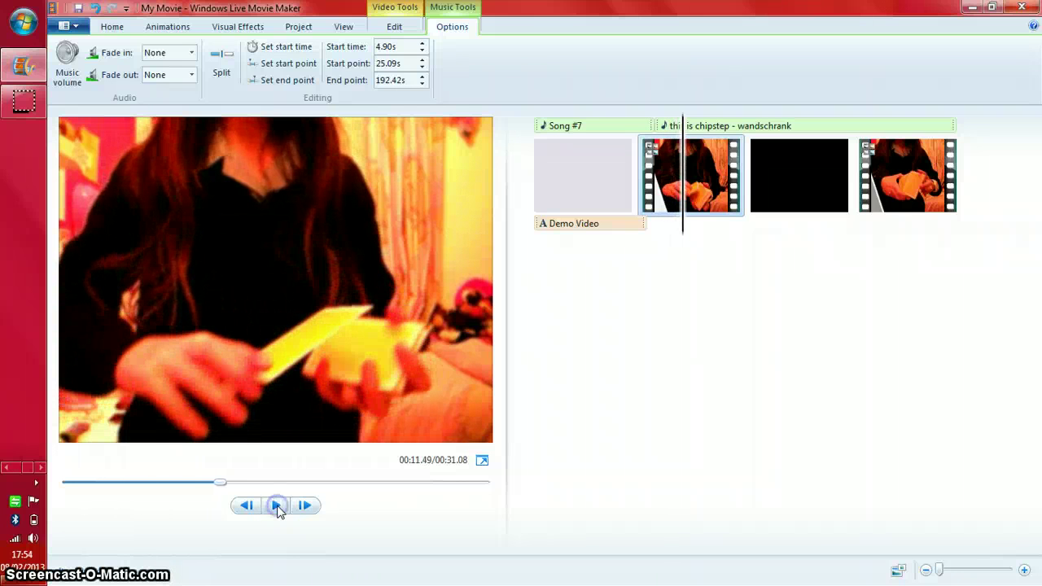
left_click(240, 51)
left_click(664, 128)
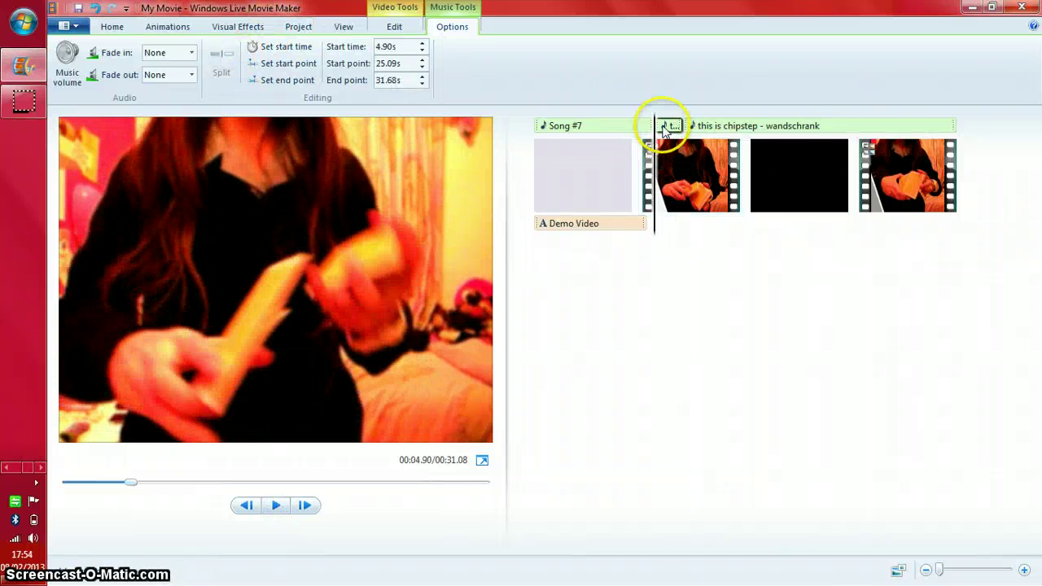
key("Delete")
Return the playhead to the start and play the whole movie in full-screen preview.
left_click(610, 234)
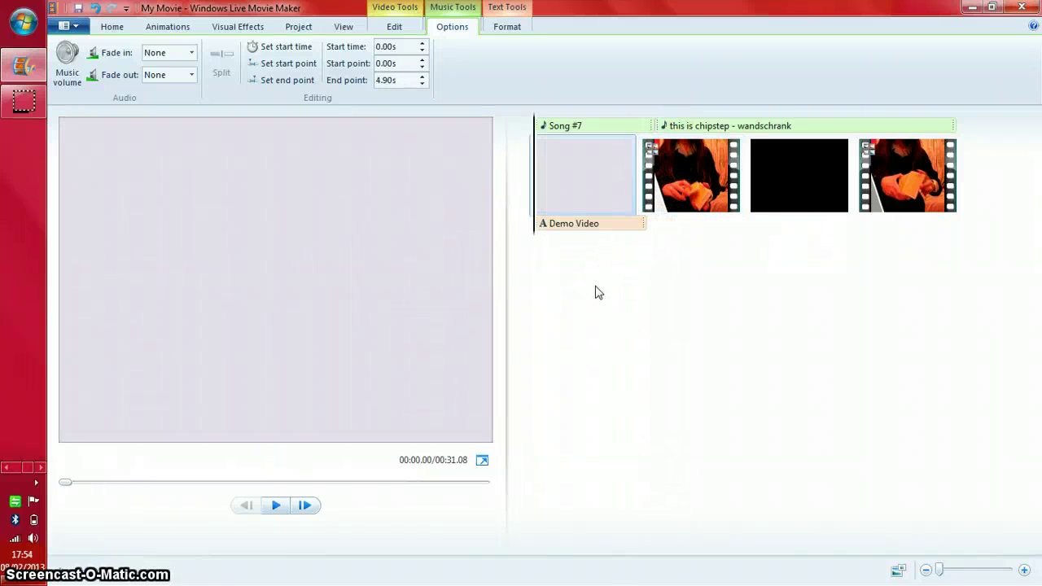
left_click(482, 460)
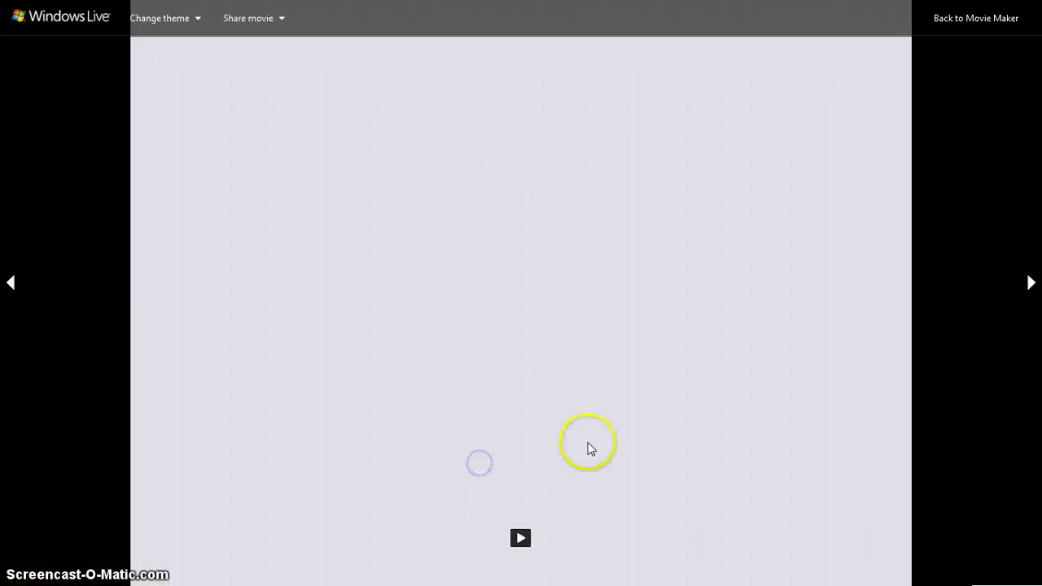
left_click(519, 537)
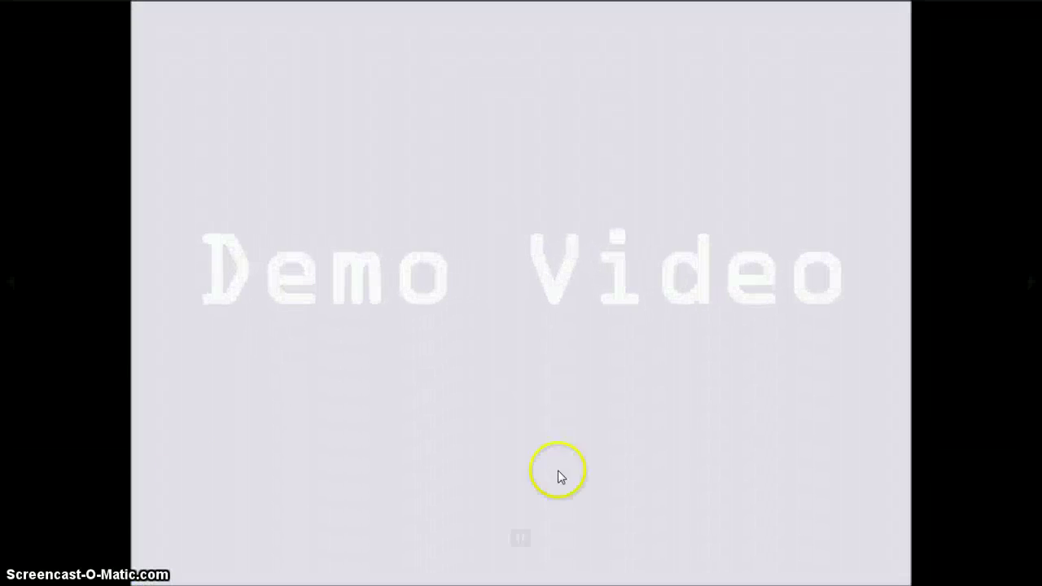
Leave the full-screen preview and return the playhead to the start of the movie.
mouse_move(497, 537)
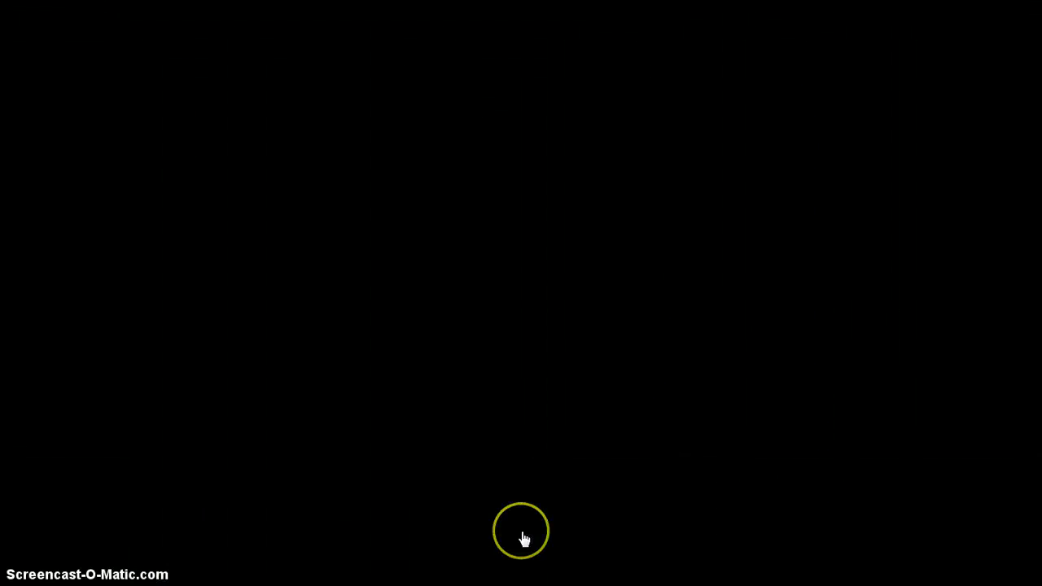
key("Escape")
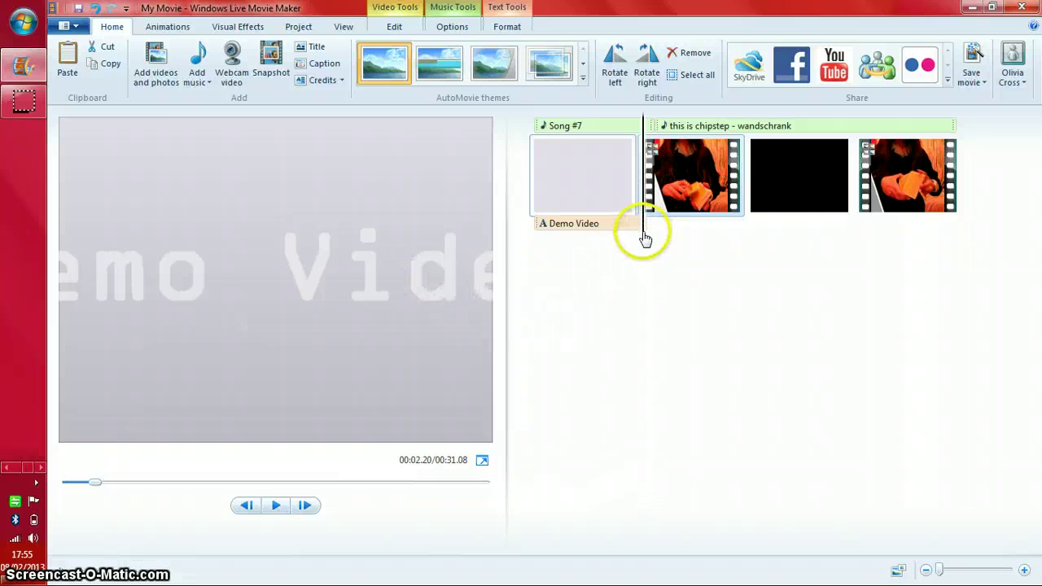
left_click(477, 235)
Start saving the movie with the high-definition display setting.
left_click(72, 26)
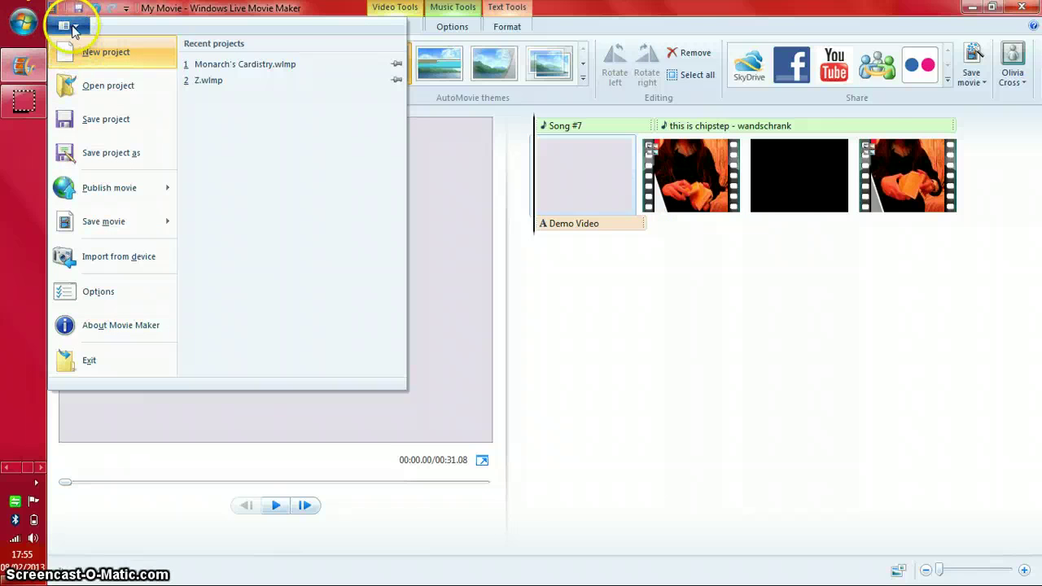
left_click(70, 26)
left_click(70, 26)
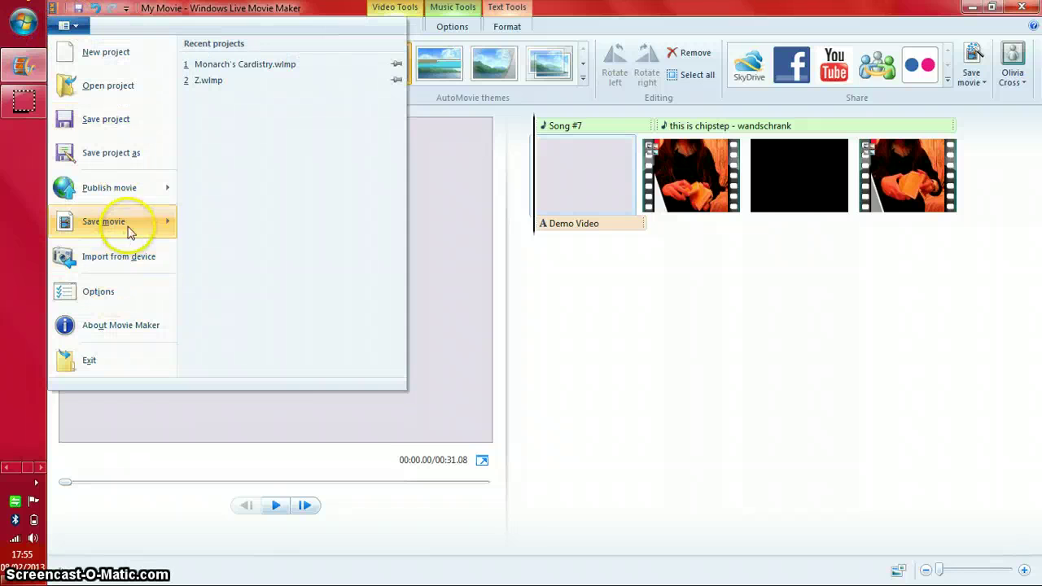
mouse_move(127, 232)
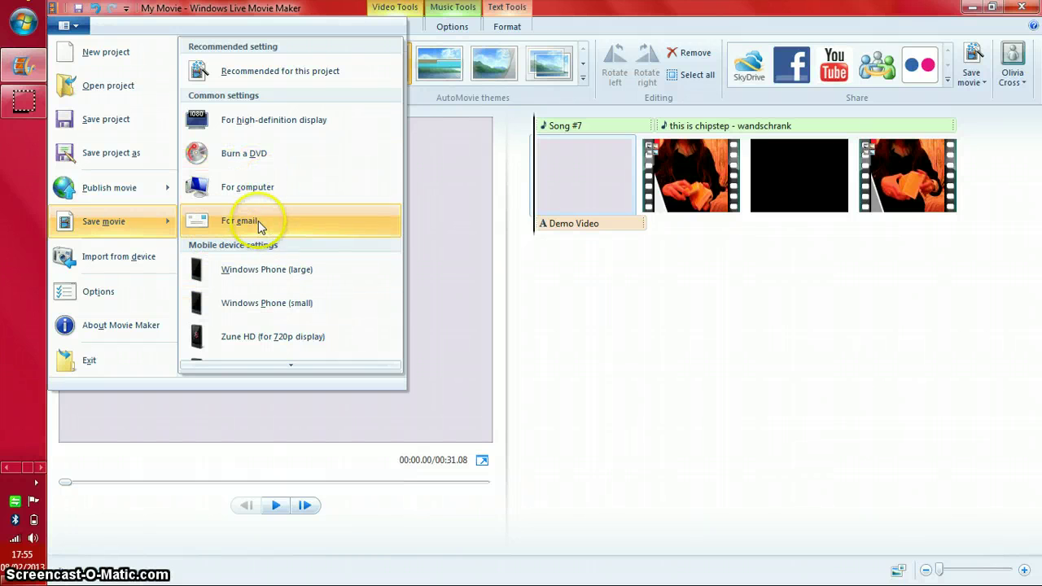
left_click(283, 131)
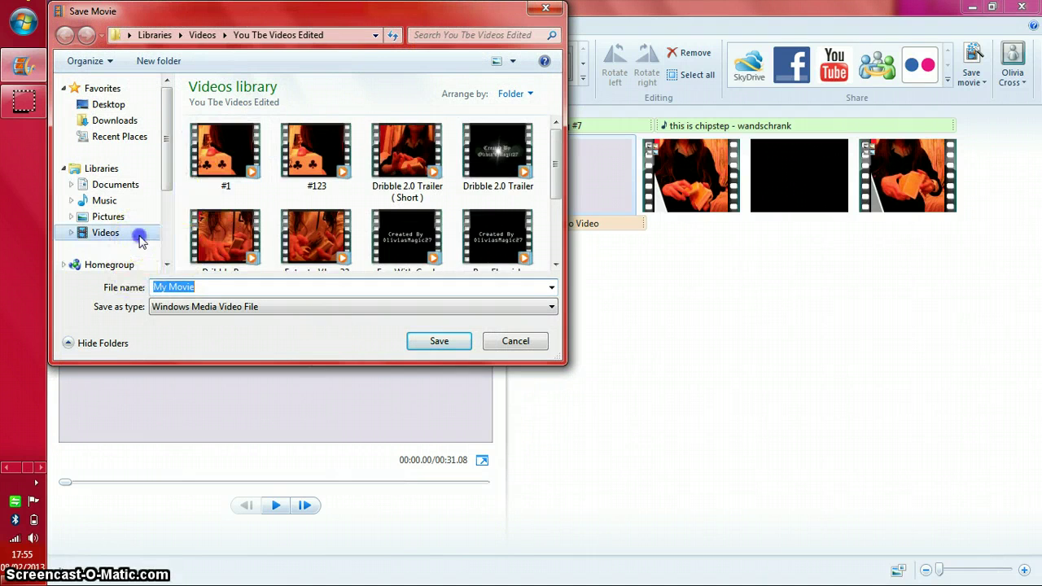
Save the movie as a Windows Media Video file named Demo Video in the You Tbe Videos Edited folder of the Videos library.
left_click(555, 140)
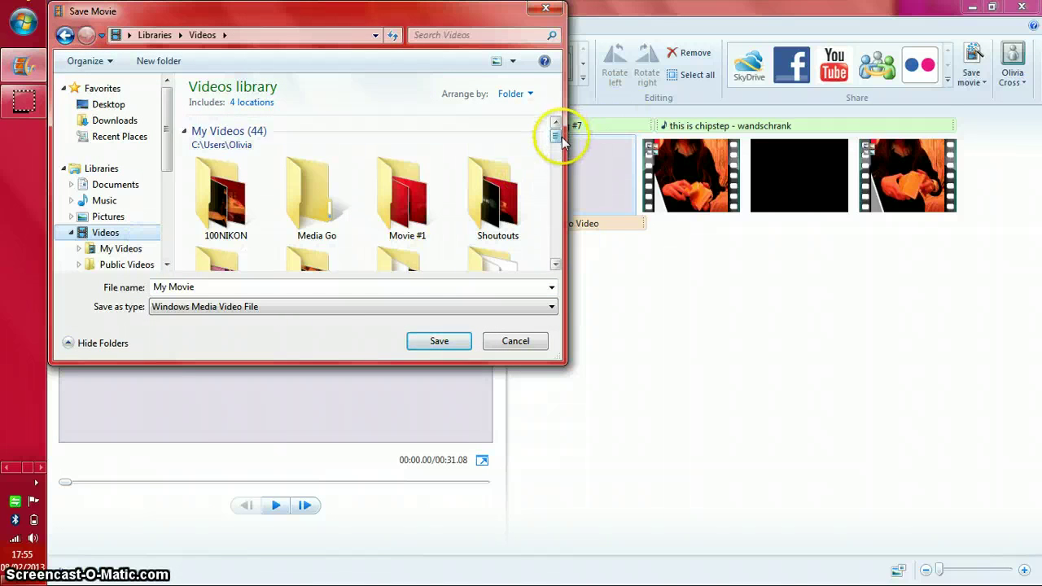
left_click_drag(562, 141, 559, 149)
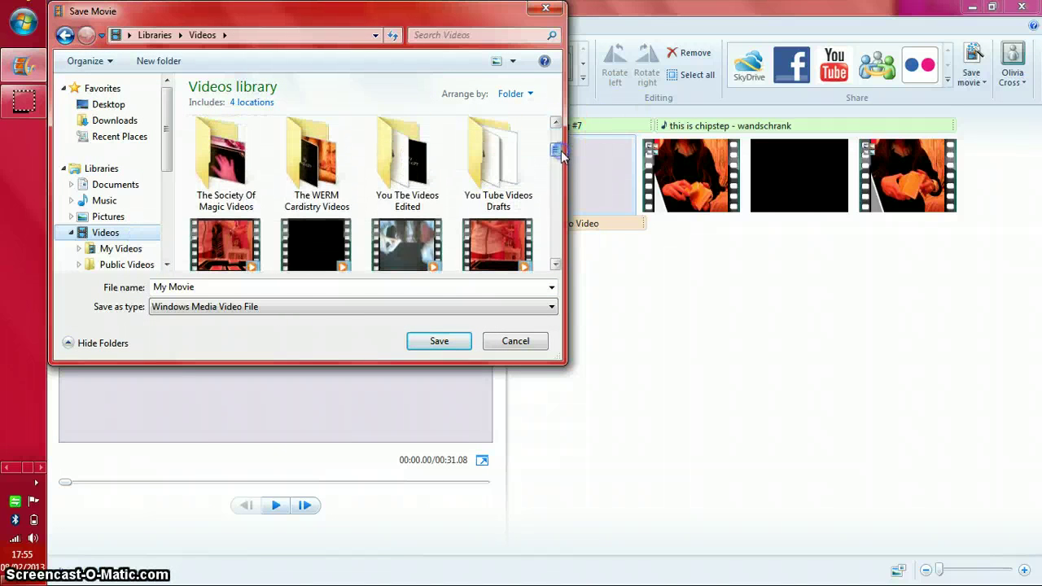
double_click(434, 179)
left_click(243, 289)
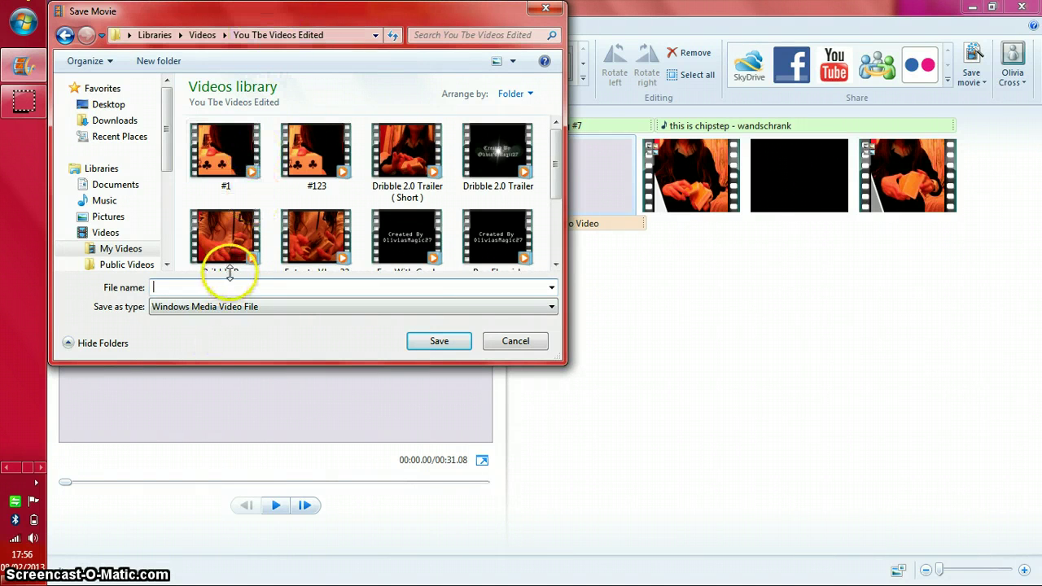
type("Demo")
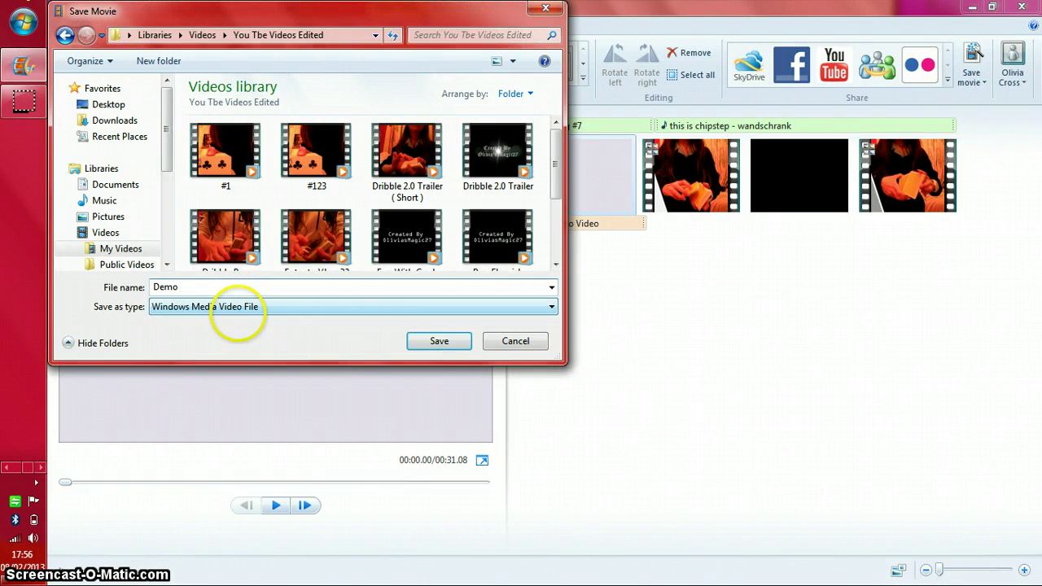
type(" Video")
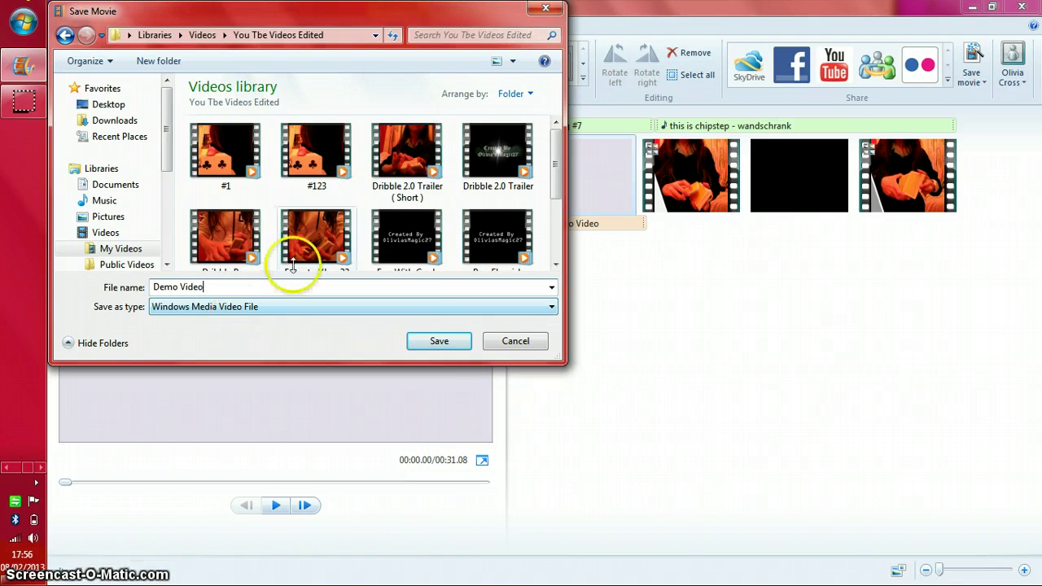
left_click(461, 344)
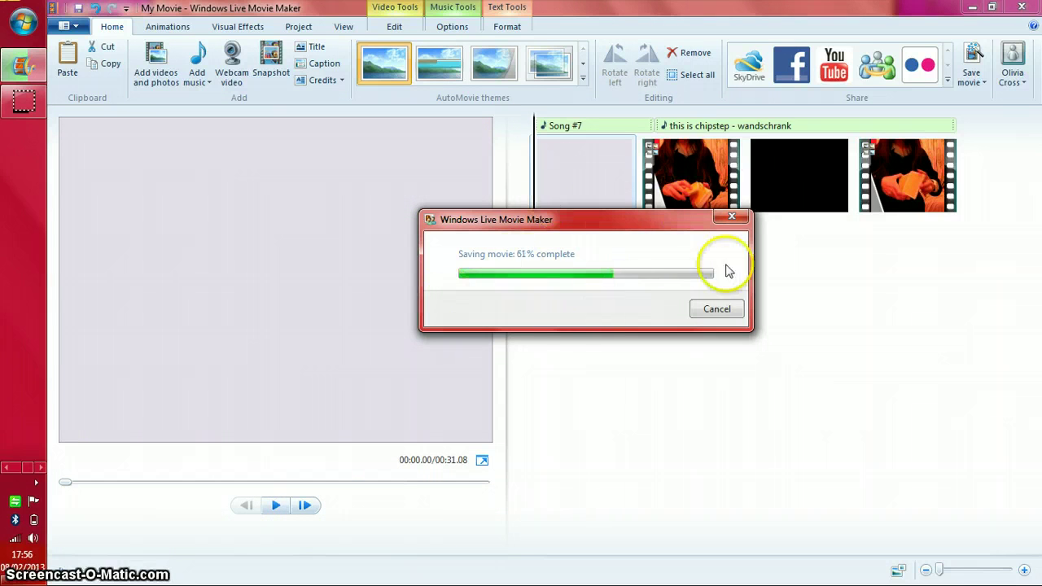
mouse_move(602, 225)
left_mouse_down()
mouse_move(440, 229)
mouse_move(547, 271)
mouse_move(524, 331)
mouse_move(480, 278)
mouse_move(656, 193)
mouse_move(591, 440)
mouse_move(583, 282)
mouse_move(350, 269)
mouse_move(479, 201)
mouse_move(591, 186)
mouse_move(596, 223)
left_mouse_up()
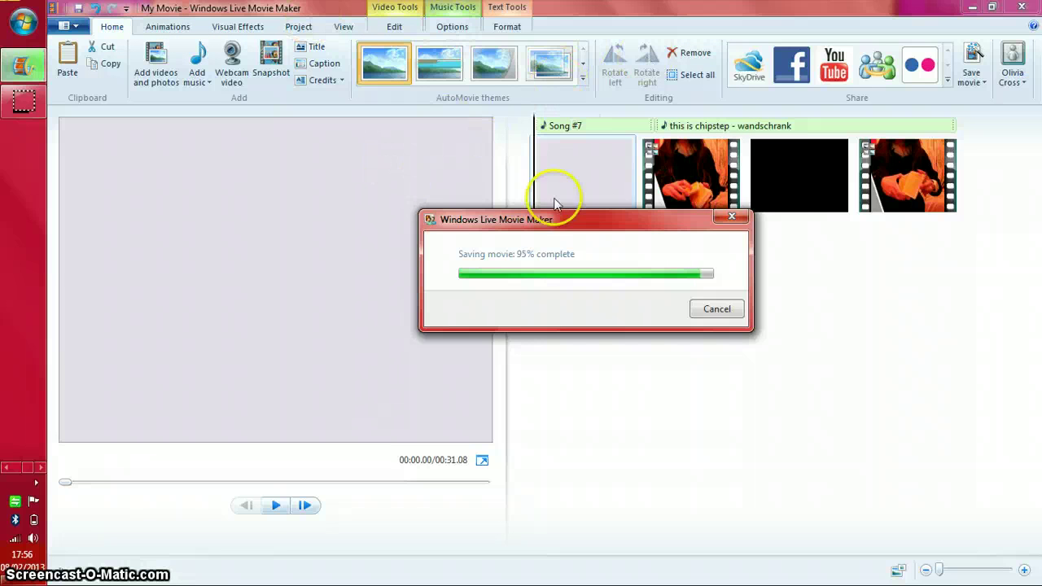
left_click_drag(536, 232, 484, 247)
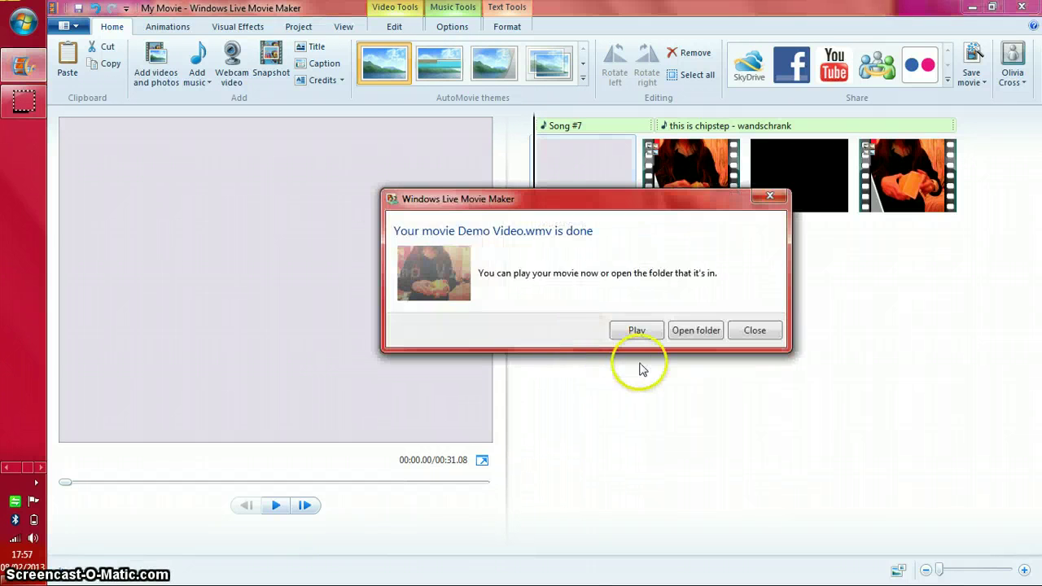
Play the saved Demo Video in the media player with its window maximized, and pause playback.
left_click(636, 330)
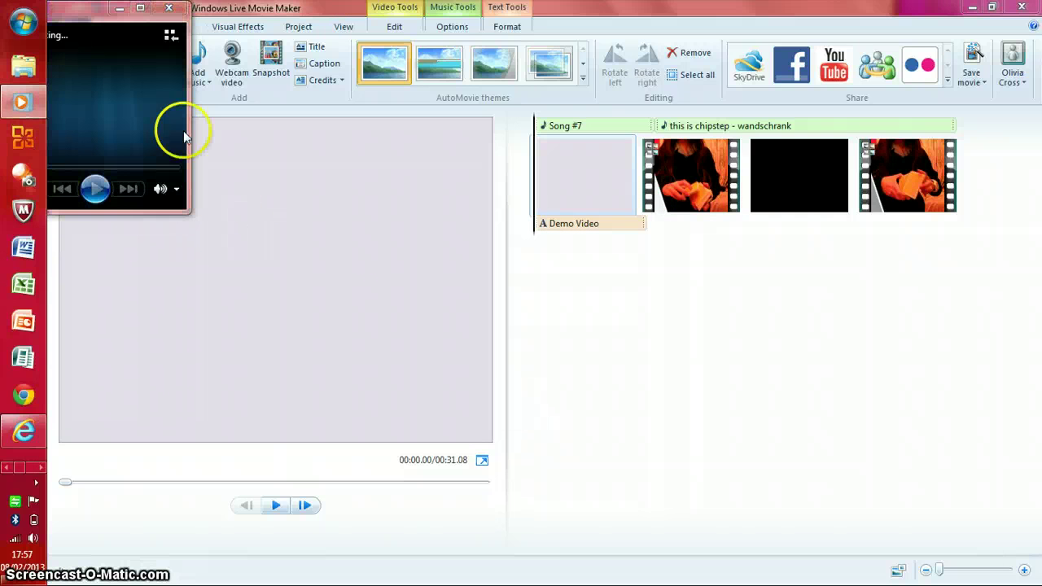
left_click(139, 8)
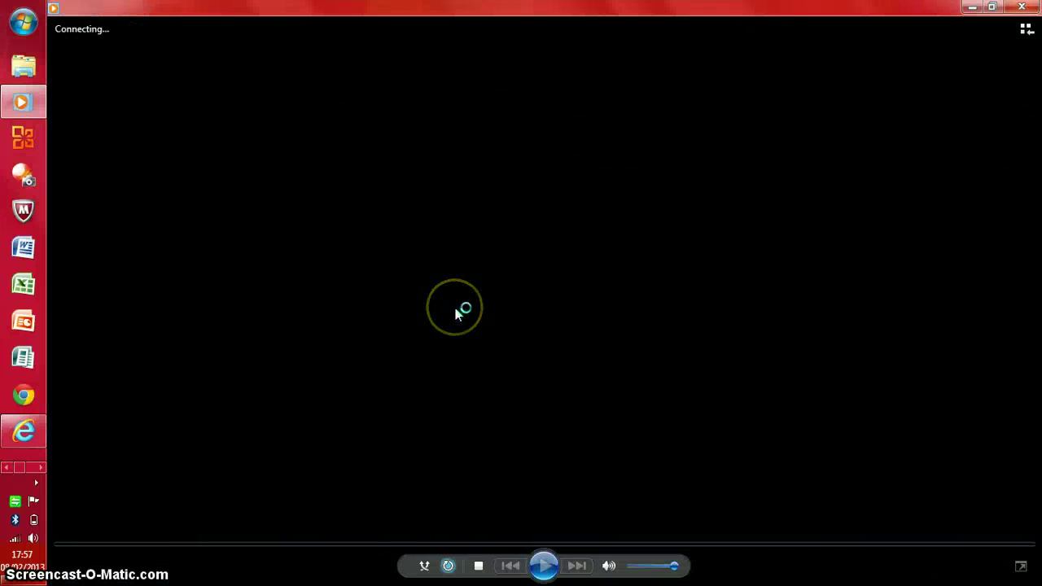
left_click(543, 566)
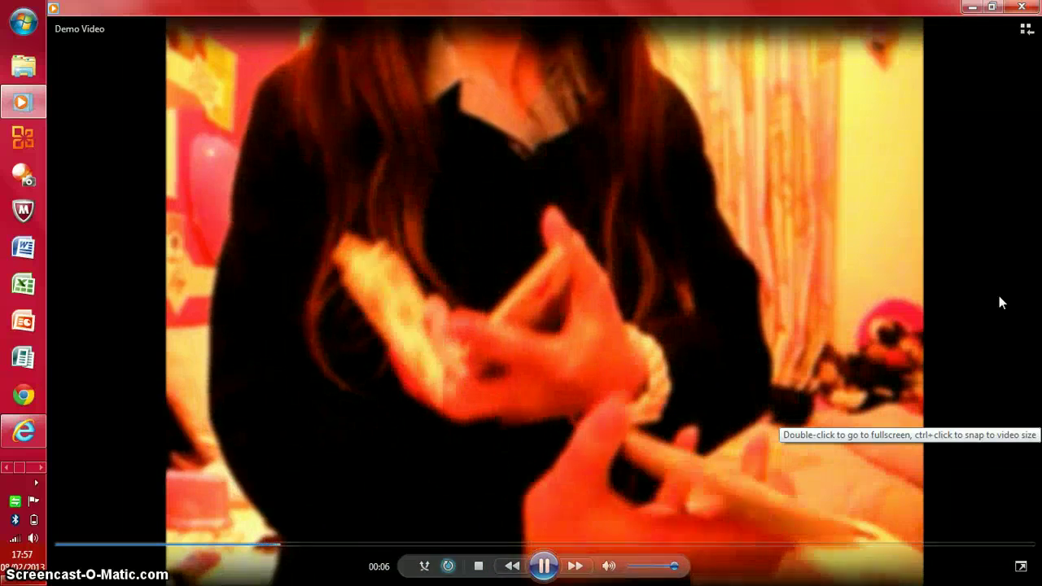
left_click(541, 567)
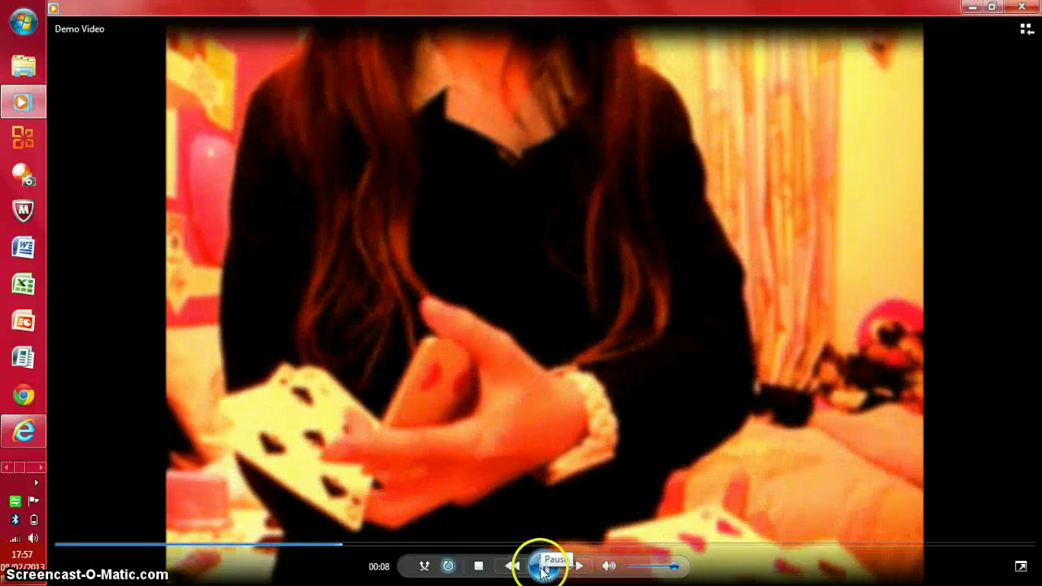